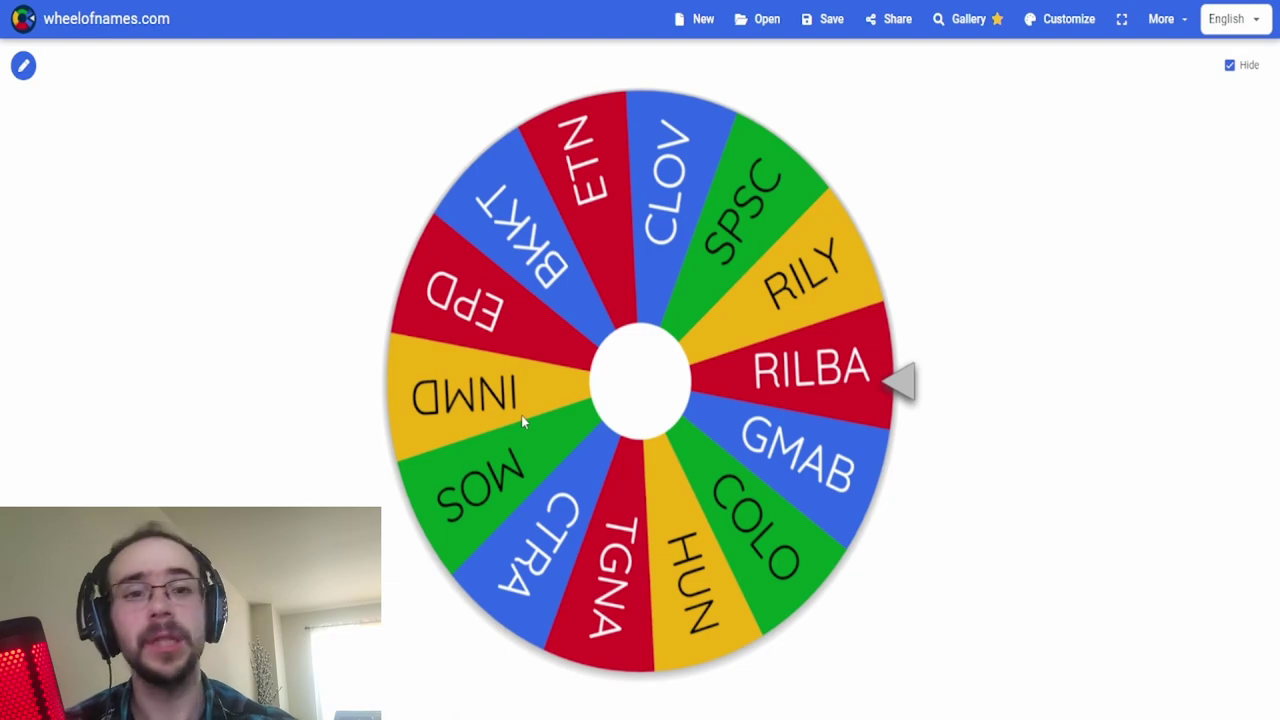
# - Spin the wheel to pick a stock, and look up GMAB and its commentor in the June list of the Stock Recomendations sheet
pyautogui.click(549, 388)
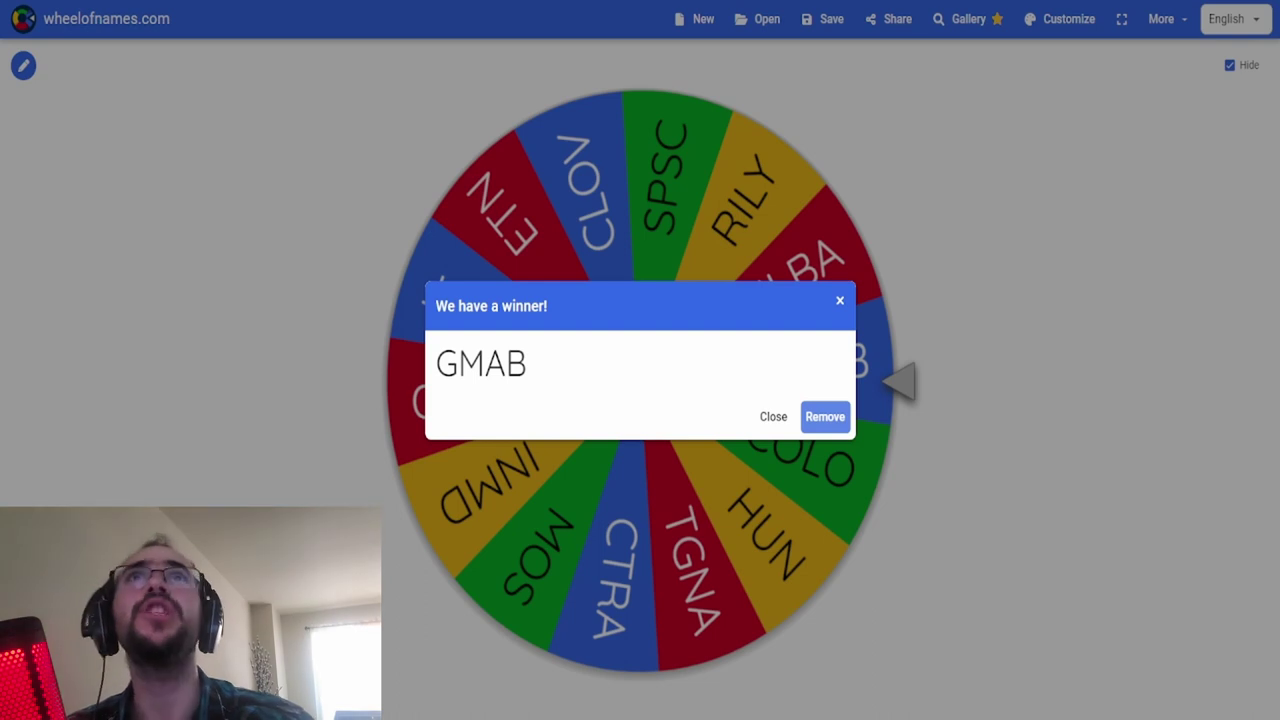
pyautogui.hotkey('alt', 'Tab')
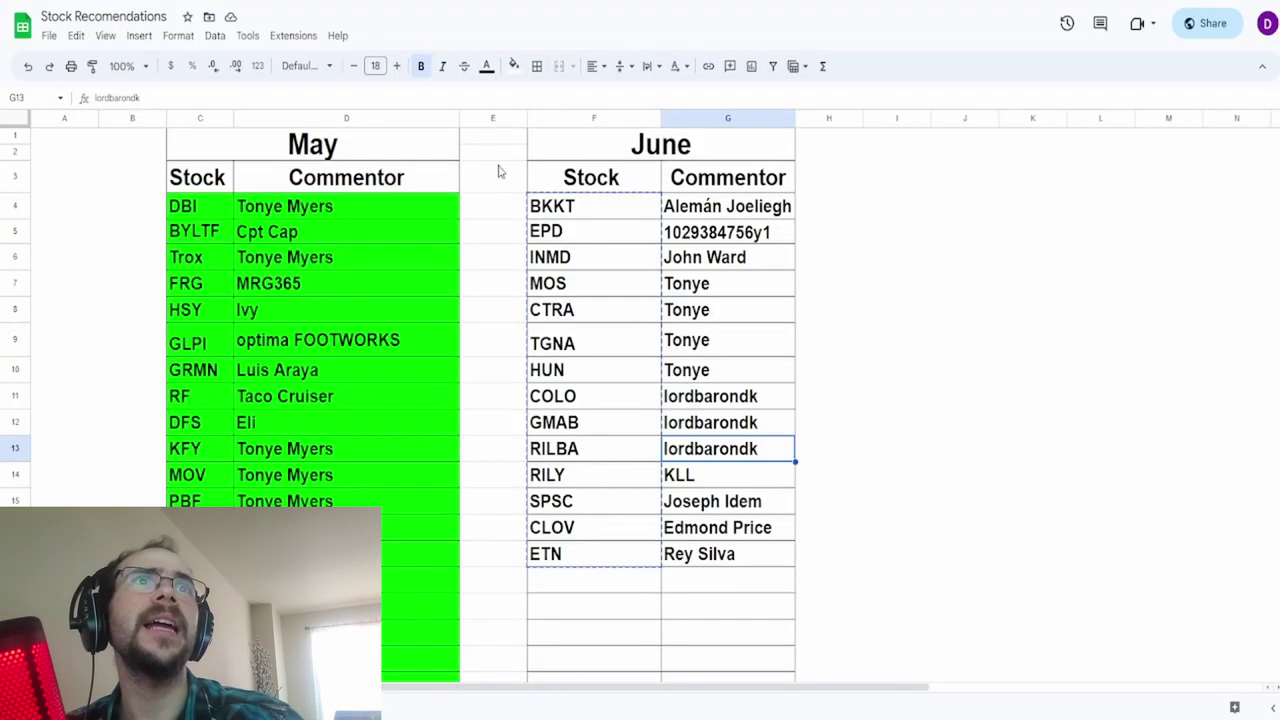
pyautogui.click(622, 423)
pyautogui.click(726, 430)
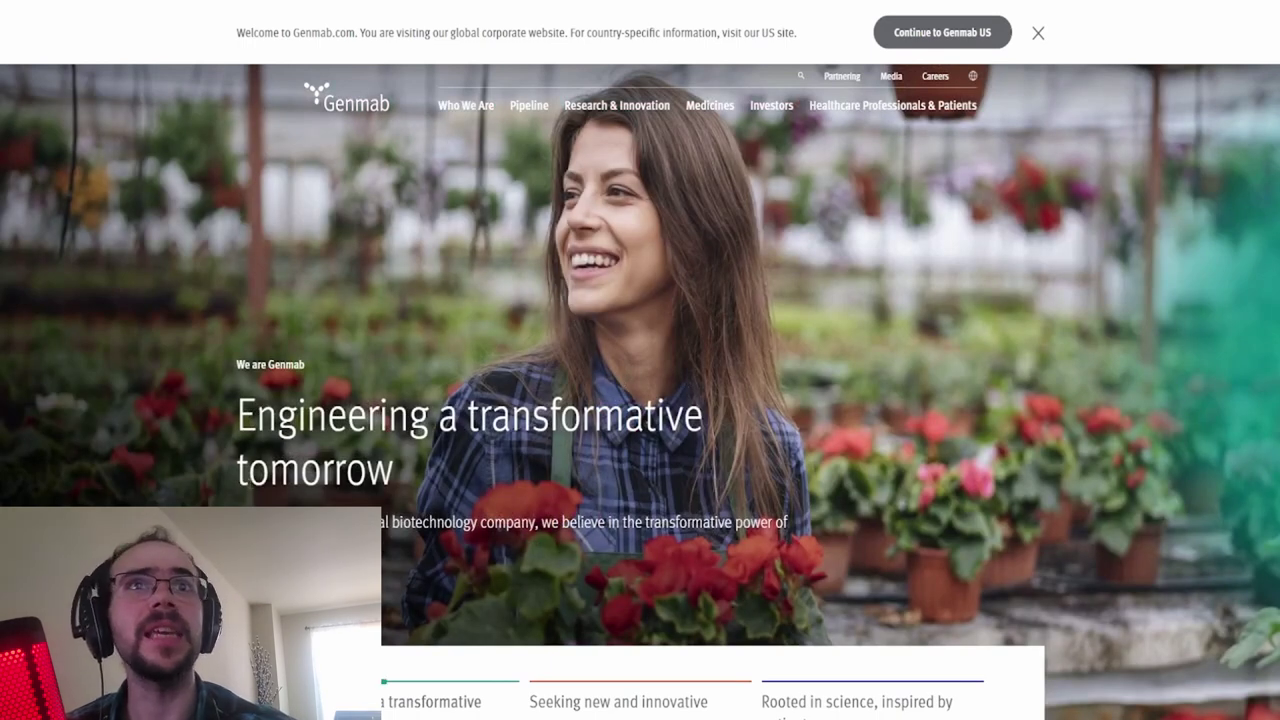
# - Read the introduction on Genmab's corporate homepage and the opening sentences of its Seeking Alpha company profile
pyautogui.moveTo(250, 522); pyautogui.dragTo(510, 528)
pyautogui.click(510, 528)
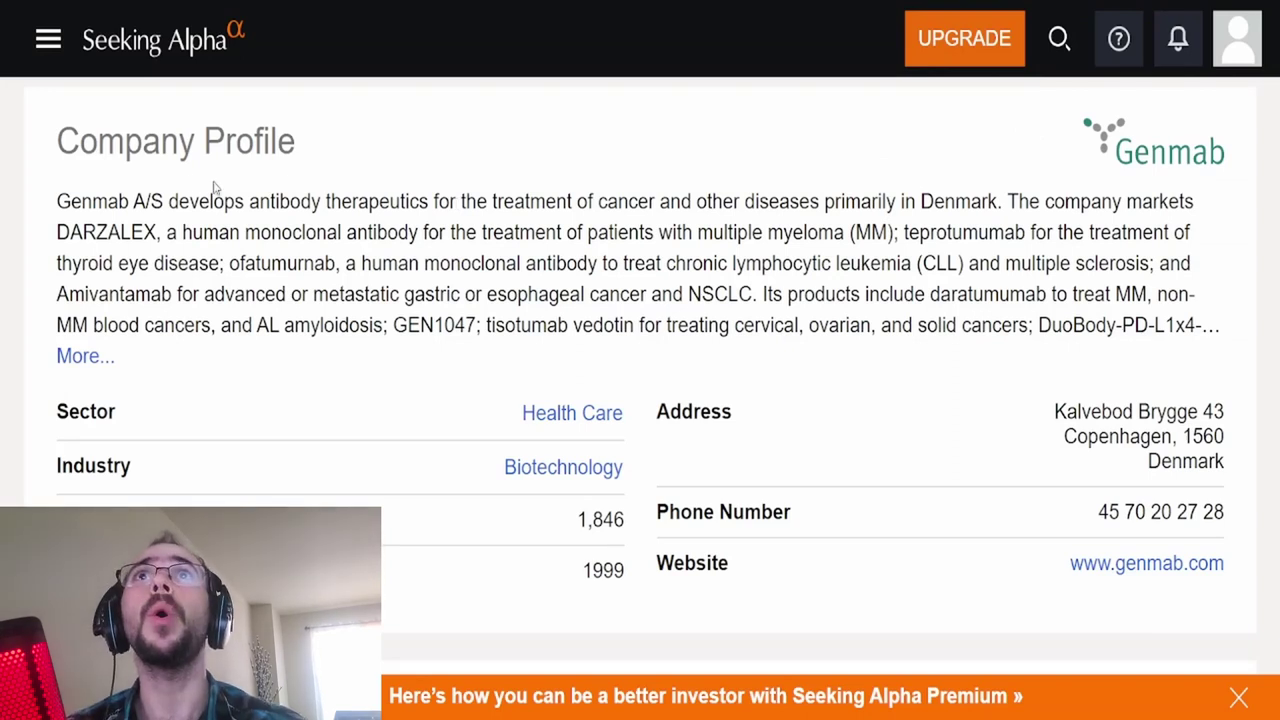
pyautogui.moveTo(70, 205); pyautogui.dragTo(168, 218)
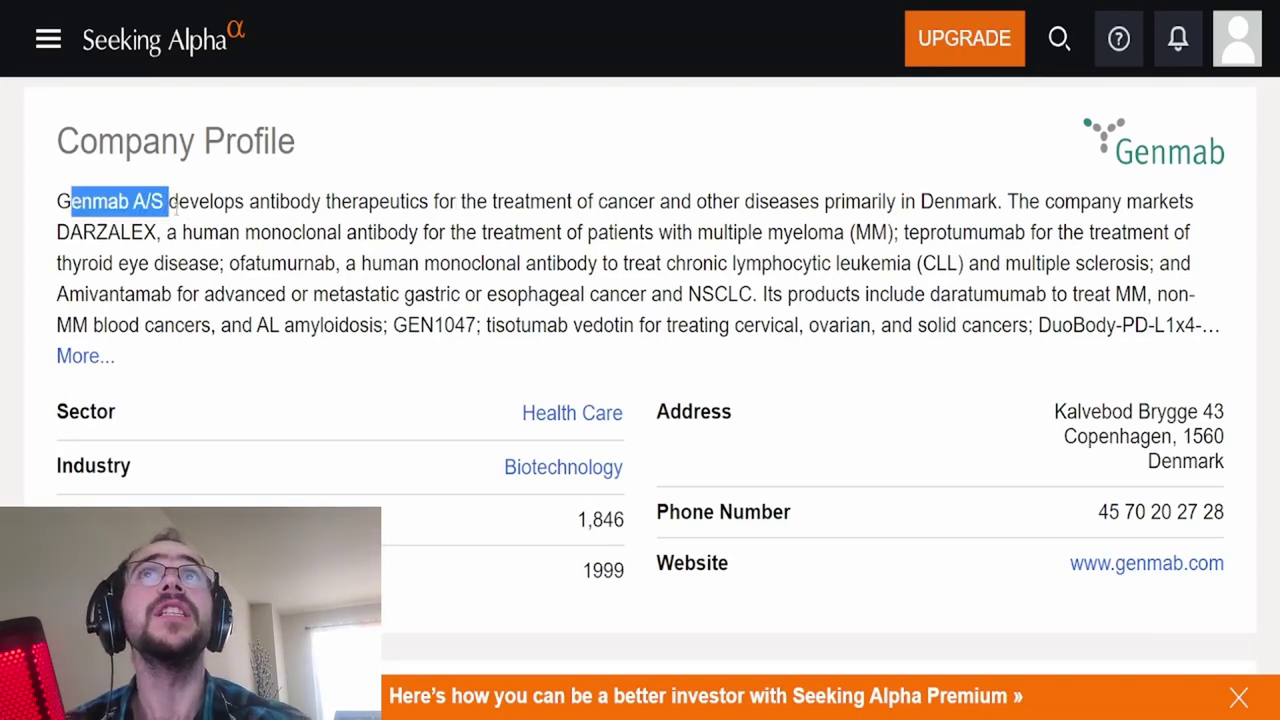
pyautogui.click(177, 207)
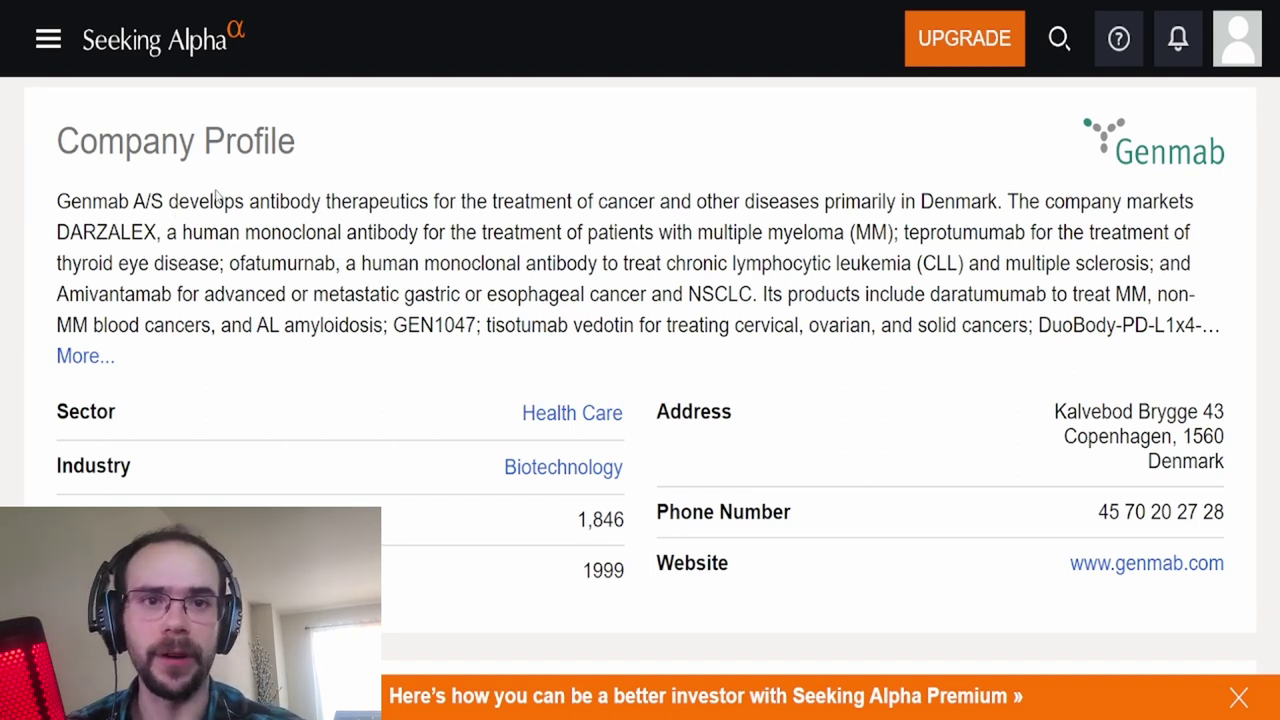
pyautogui.moveTo(207, 195); pyautogui.dragTo(443, 171)
pyautogui.click(412, 186)
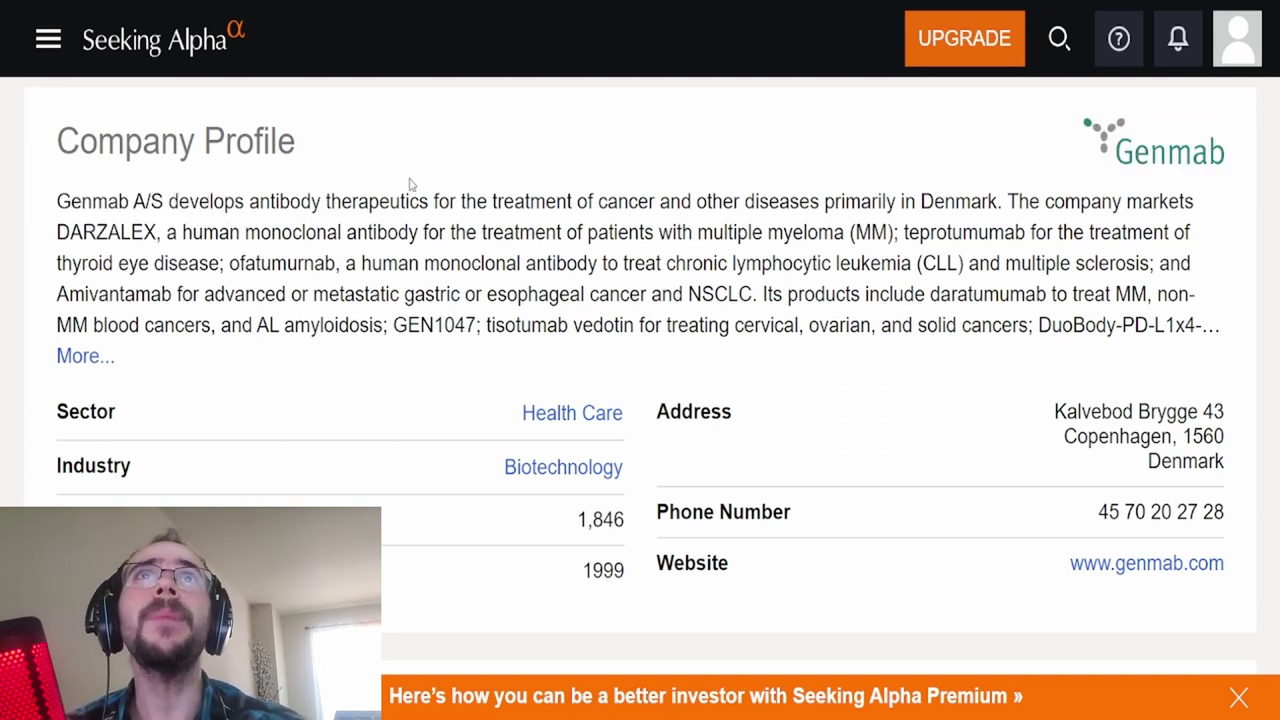
pyautogui.moveTo(585, 207); pyautogui.dragTo(930, 228)
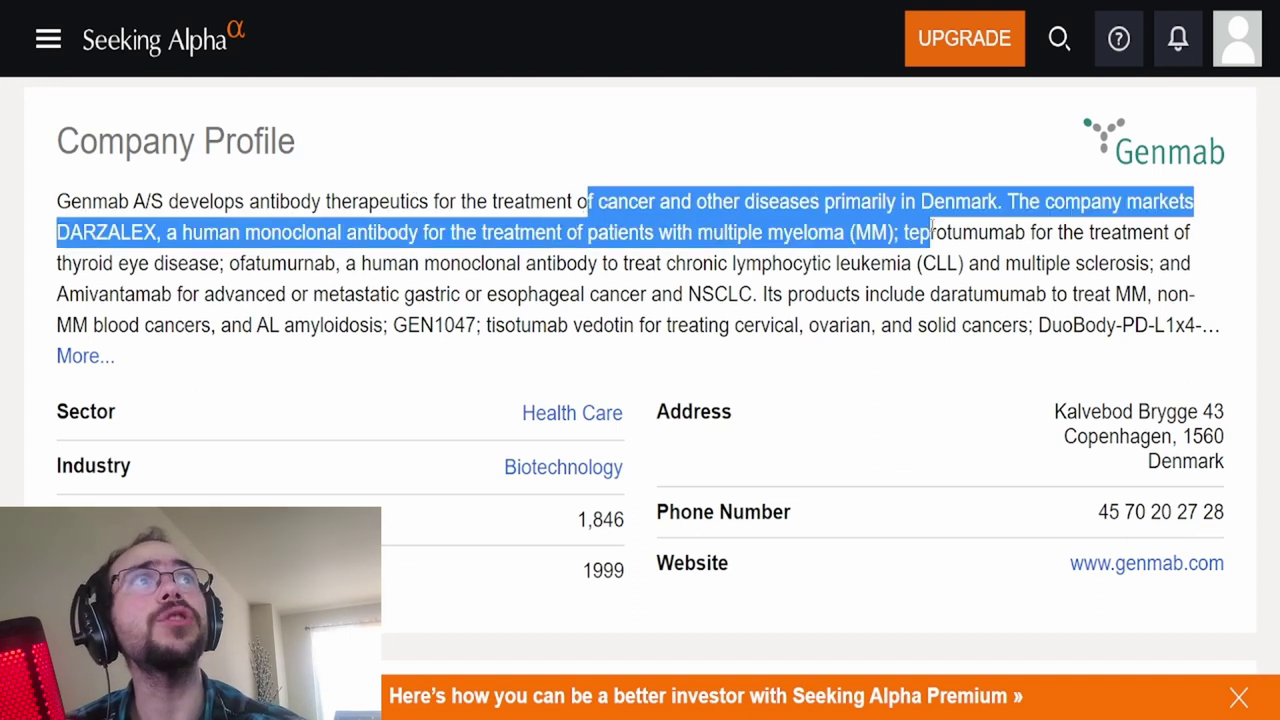
pyautogui.click(914, 210)
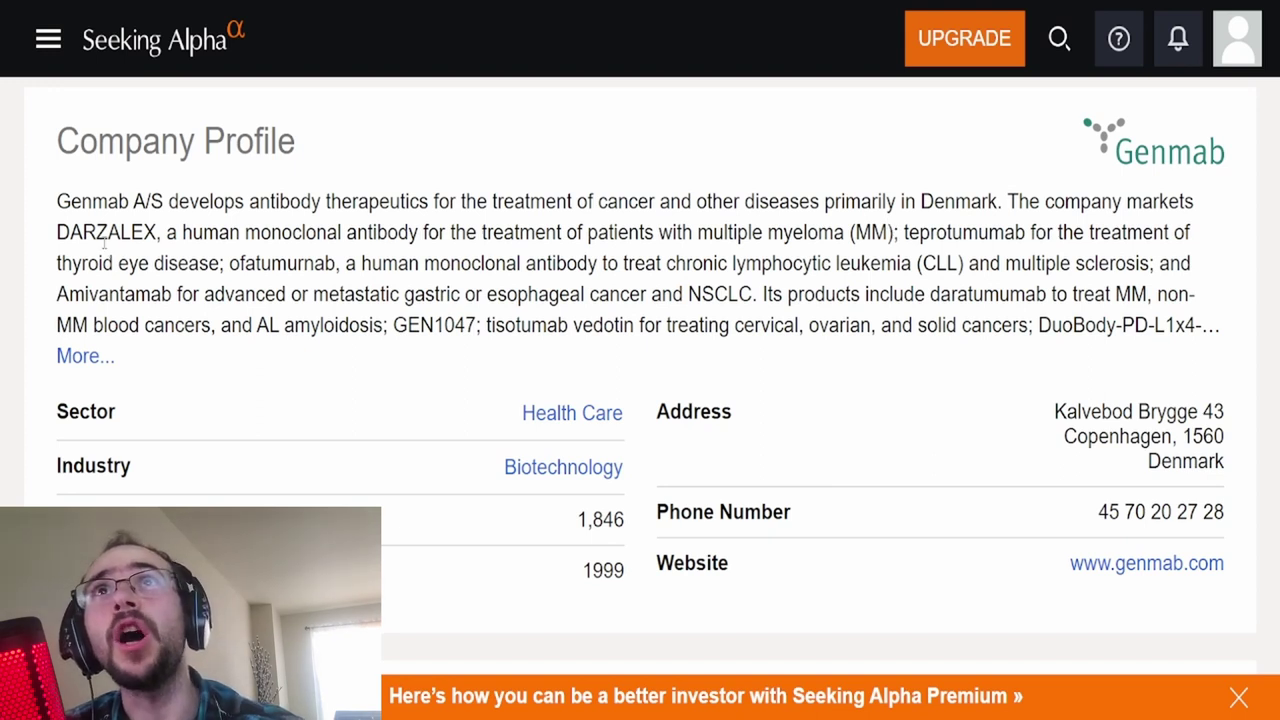
# - Examine the drugs and treated diseases in Genmab's company profile, along with its founding year and number of employees
pyautogui.moveTo(230, 240); pyautogui.dragTo(346, 238)
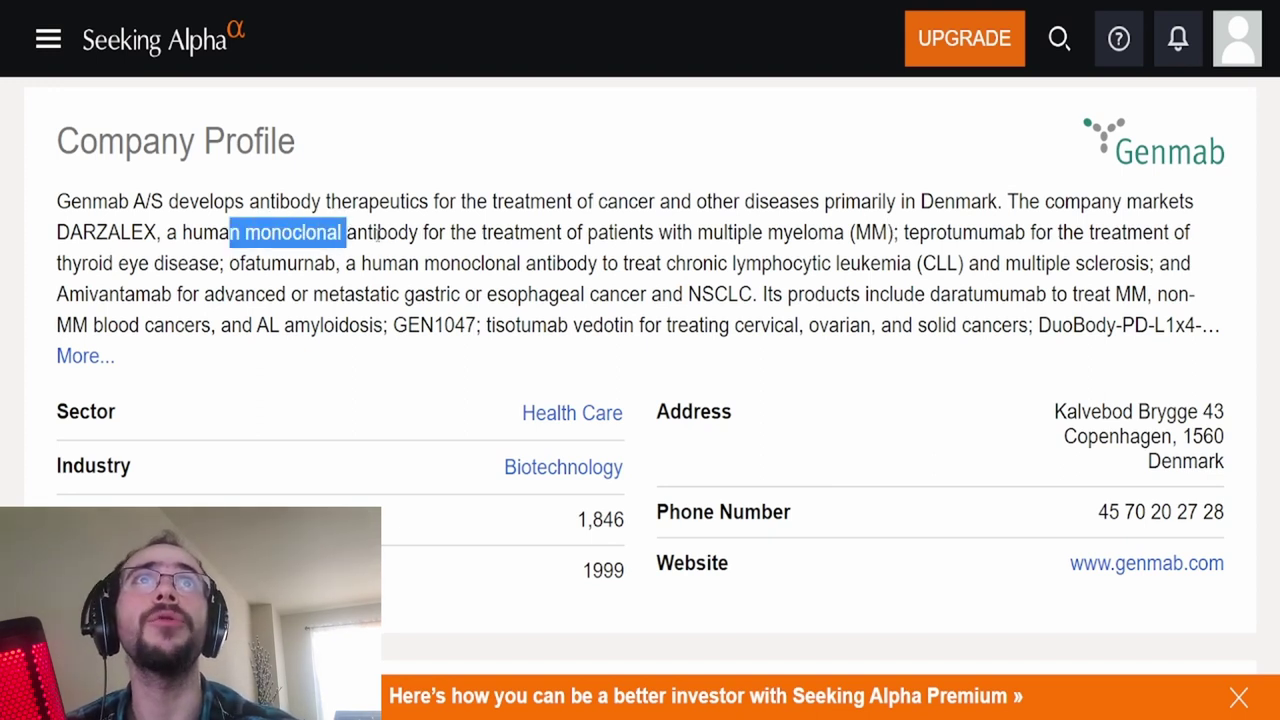
pyautogui.click(380, 237)
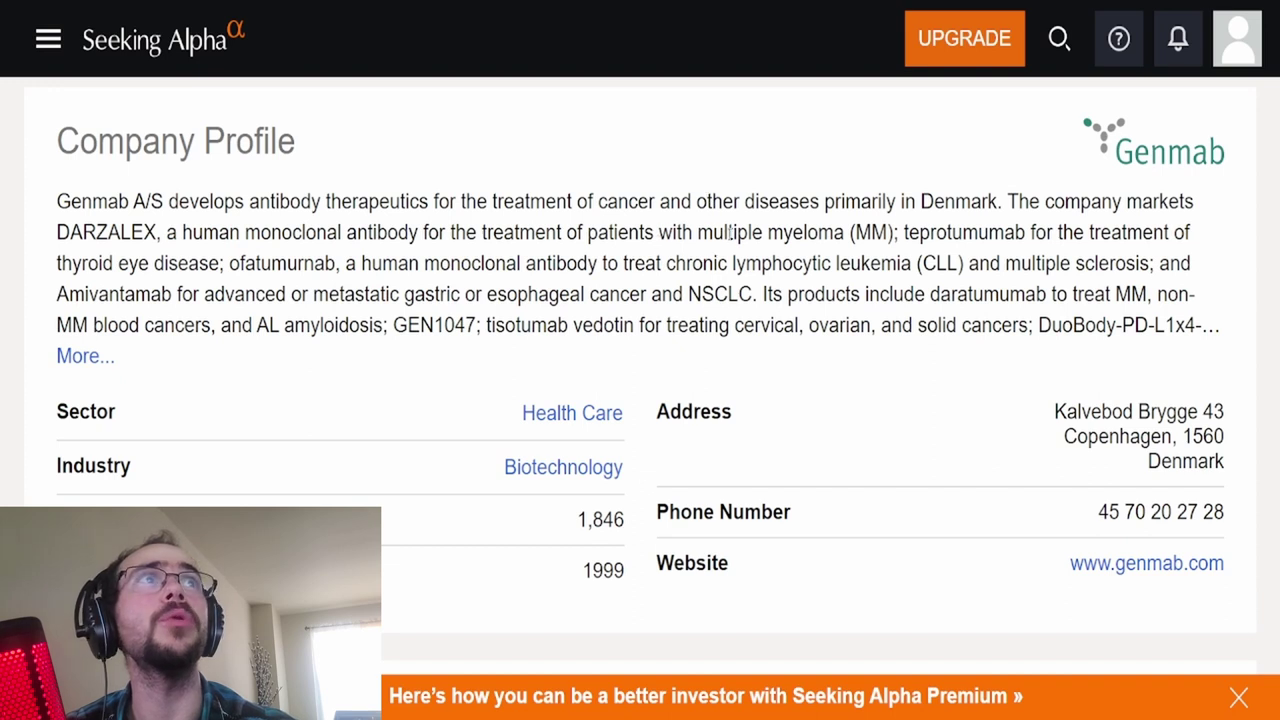
pyautogui.moveTo(729, 234); pyautogui.dragTo(818, 236)
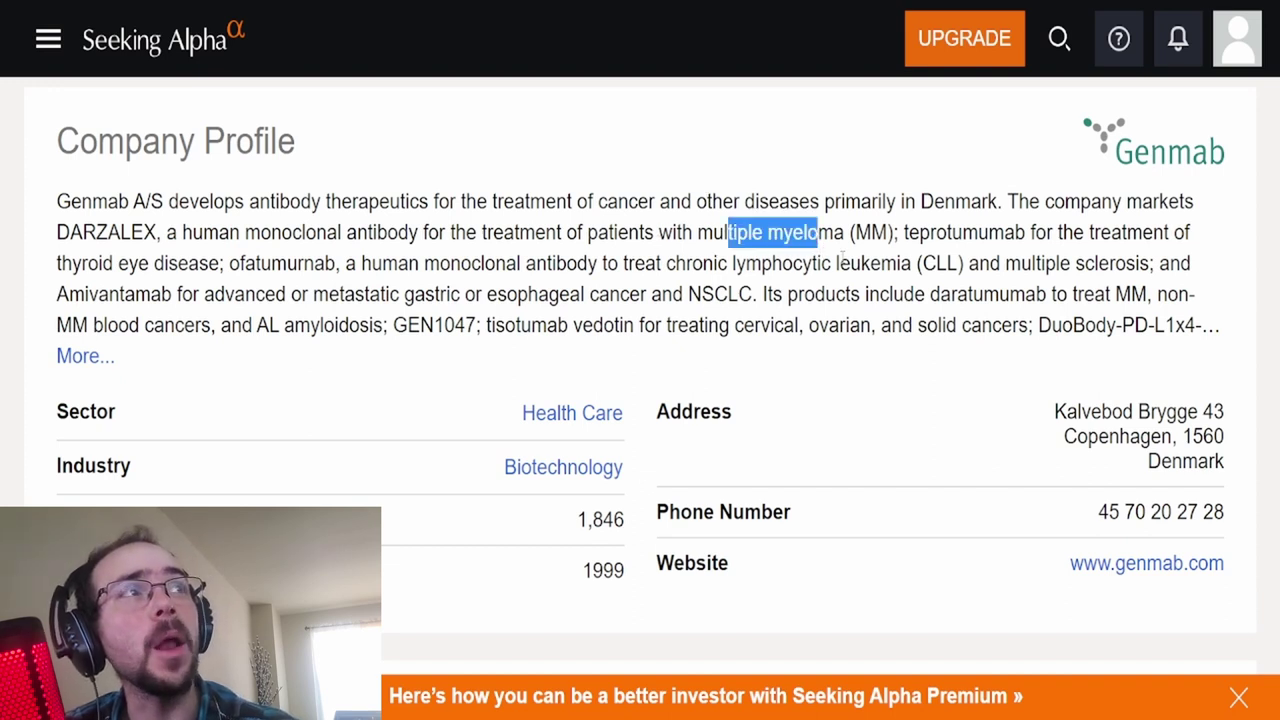
pyautogui.click(972, 264)
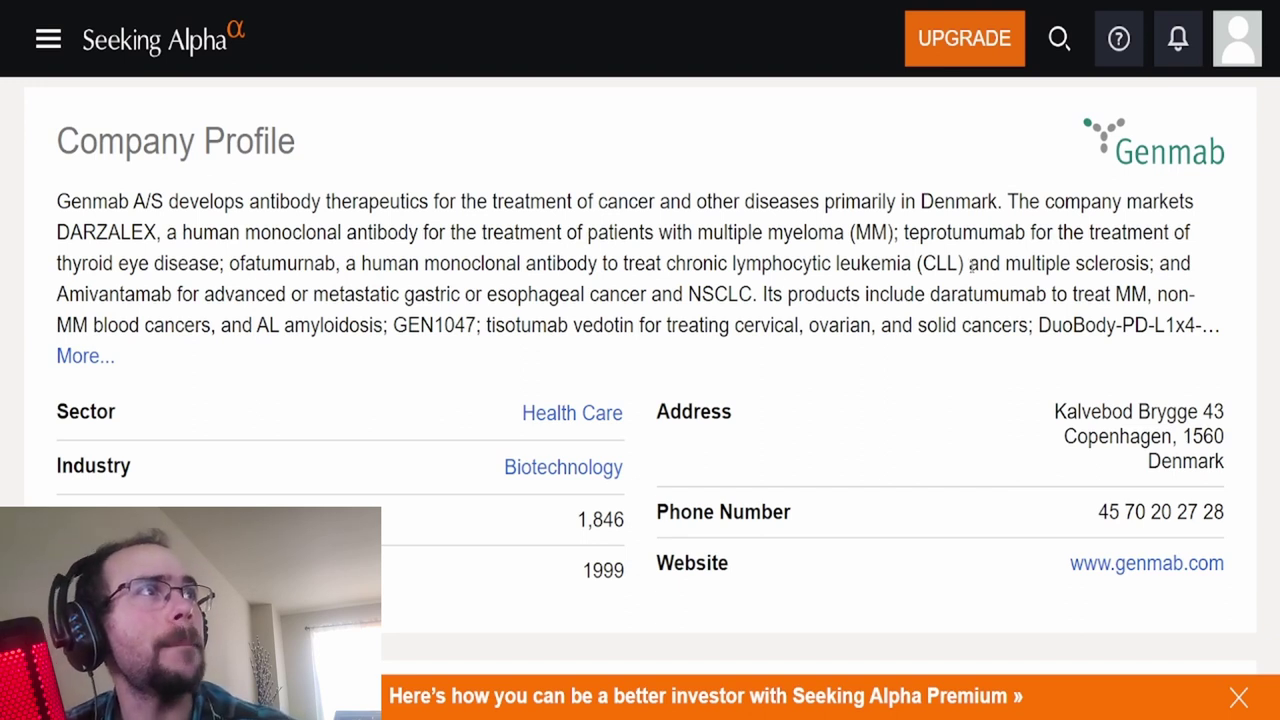
pyautogui.moveTo(81, 264); pyautogui.dragTo(256, 264)
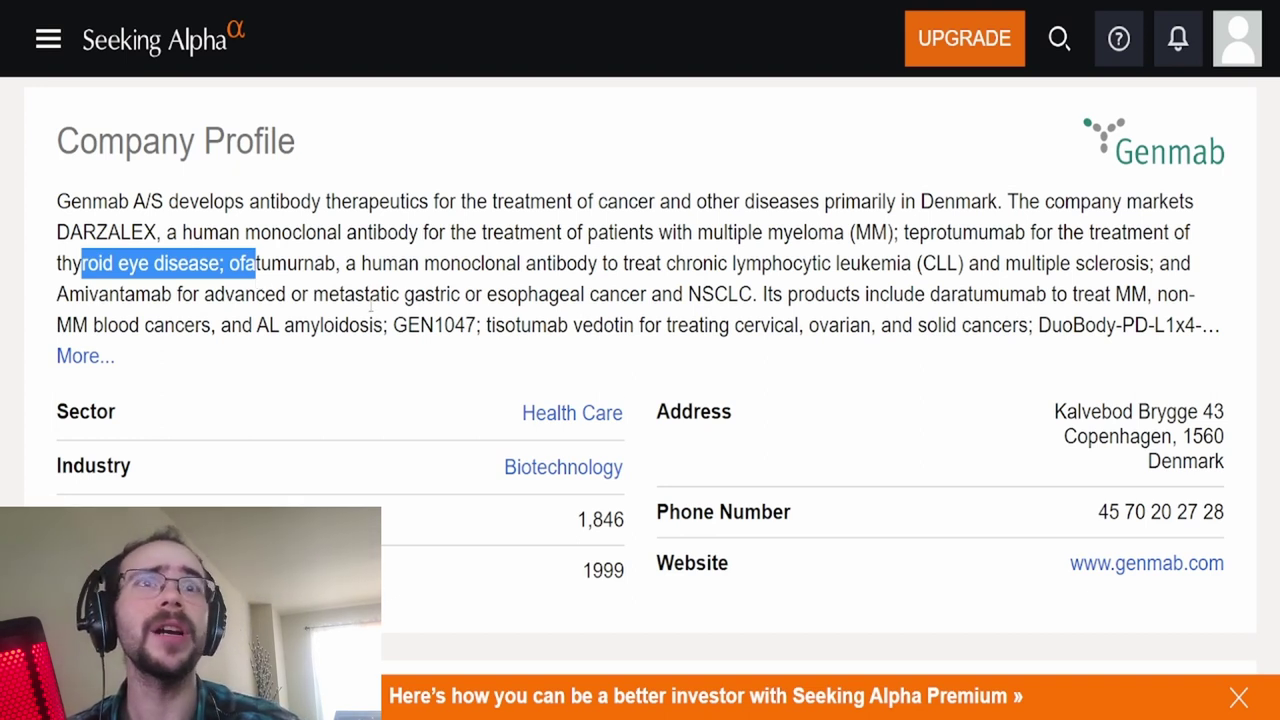
pyautogui.moveTo(584, 573); pyautogui.dragTo(603, 574)
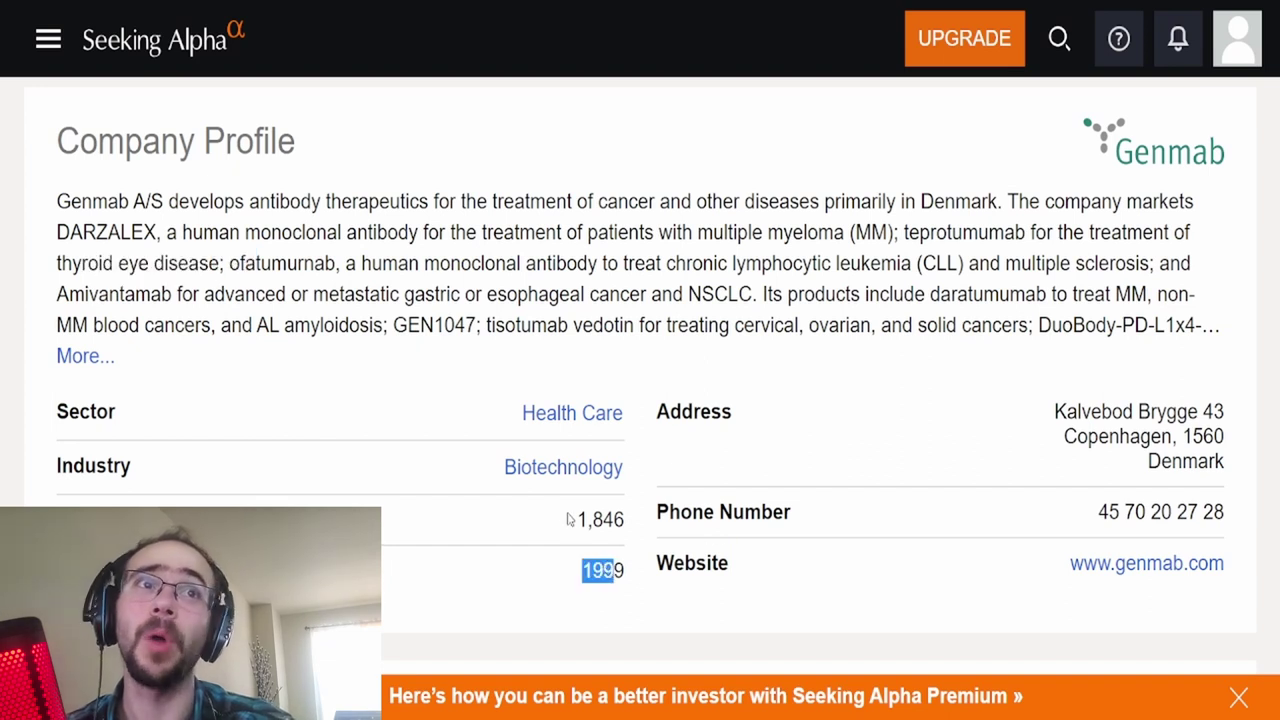
pyautogui.moveTo(577, 519); pyautogui.dragTo(600, 520)
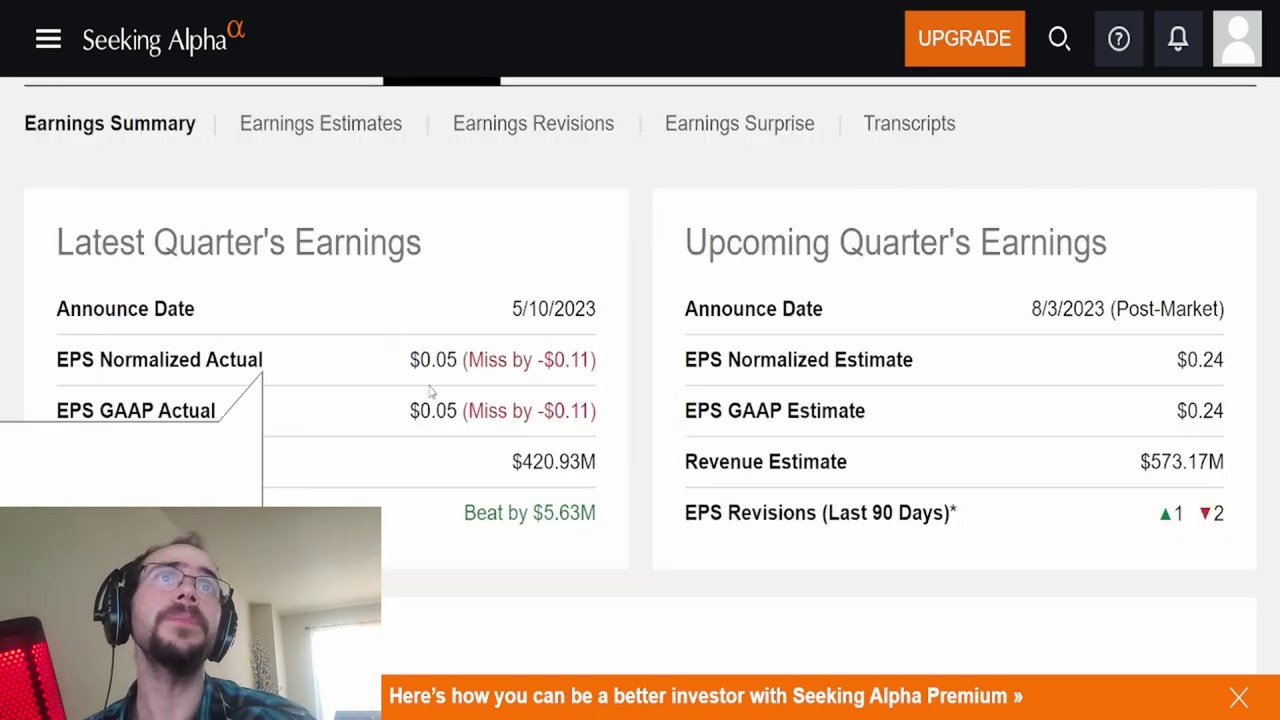
# - Examine the normalized EPS and the revenue surprise in Genmab's latest quarter's earnings on Seeking Alpha
pyautogui.moveTo(433, 360); pyautogui.dragTo(470, 361)
pyautogui.click(470, 362)
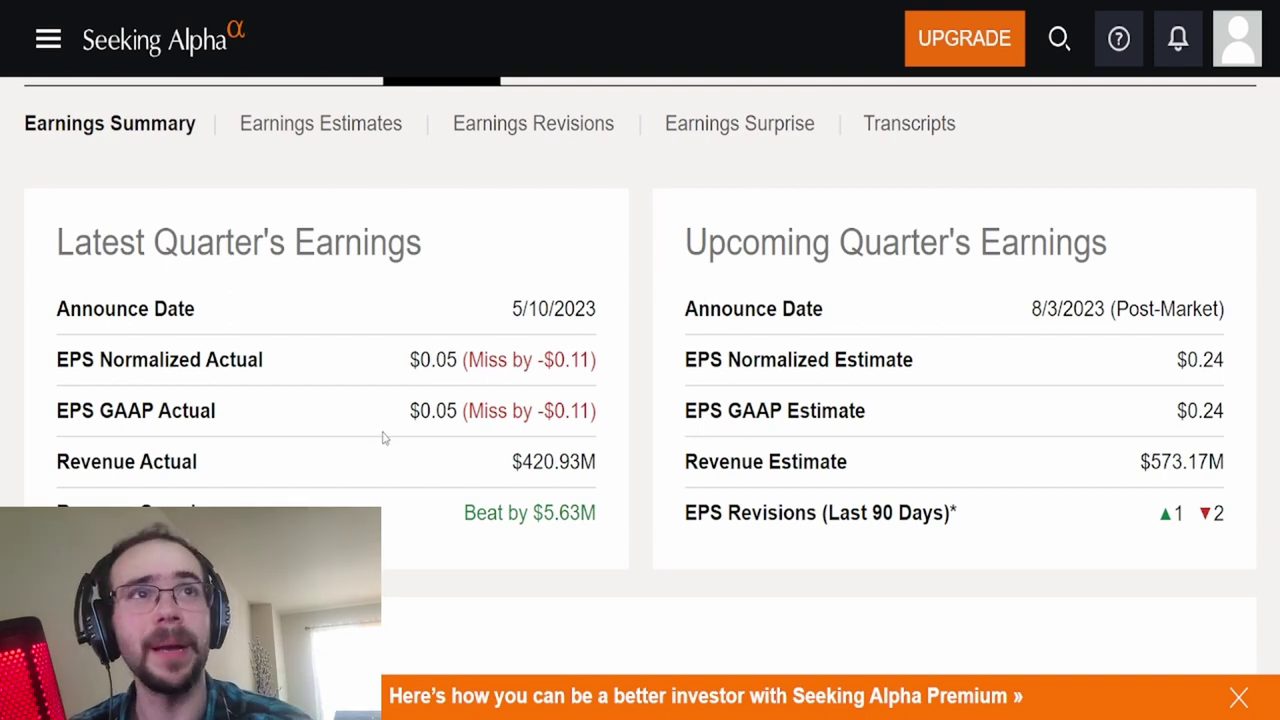
pyautogui.moveTo(494, 466)
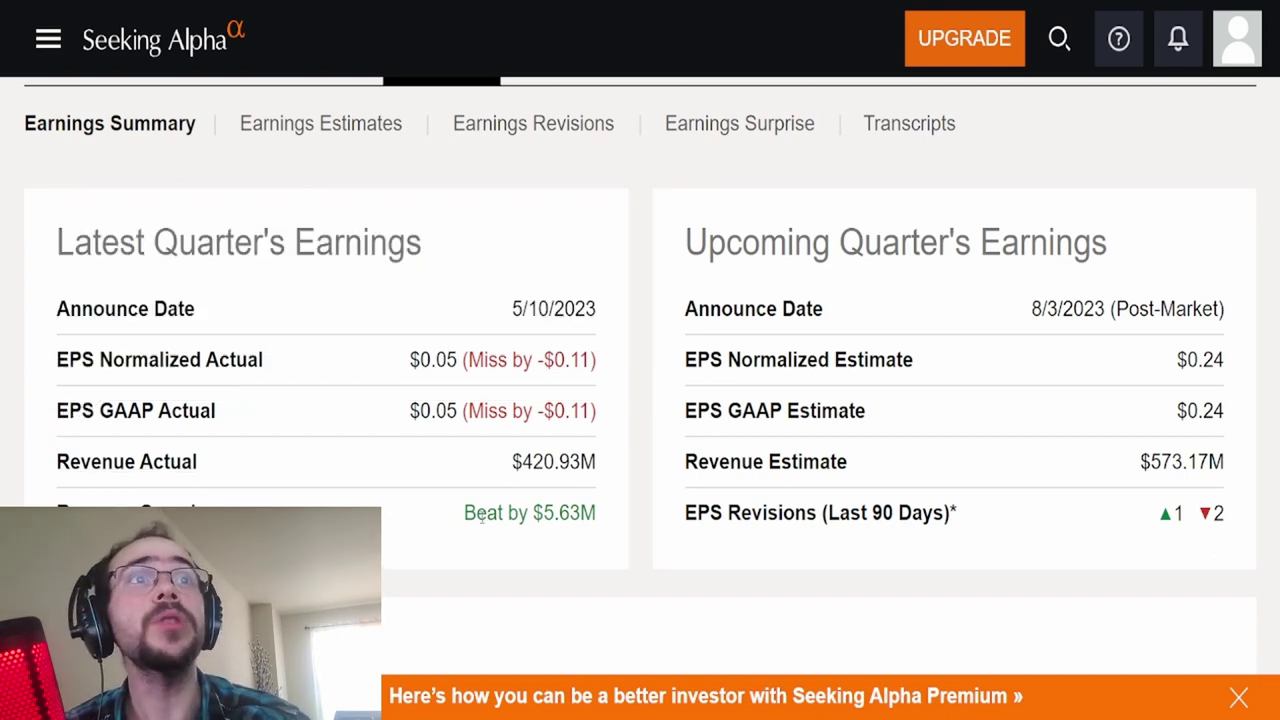
pyautogui.moveTo(465, 515); pyautogui.dragTo(540, 516)
pyautogui.click(546, 526)
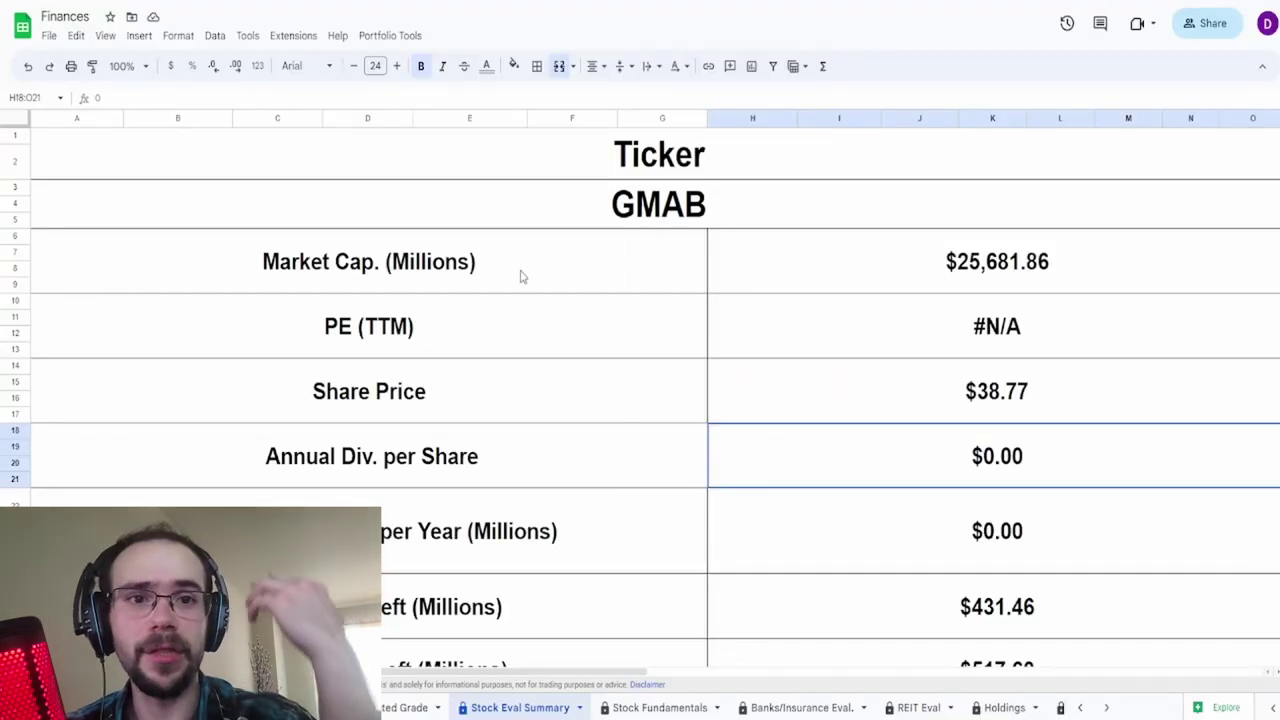
# - Review GMAB's ticker, market cap and PE (TTM) in the Finances sheet's Stock Eval Summary, and reload the sheet to refresh the PE value
pyautogui.click(607, 210)
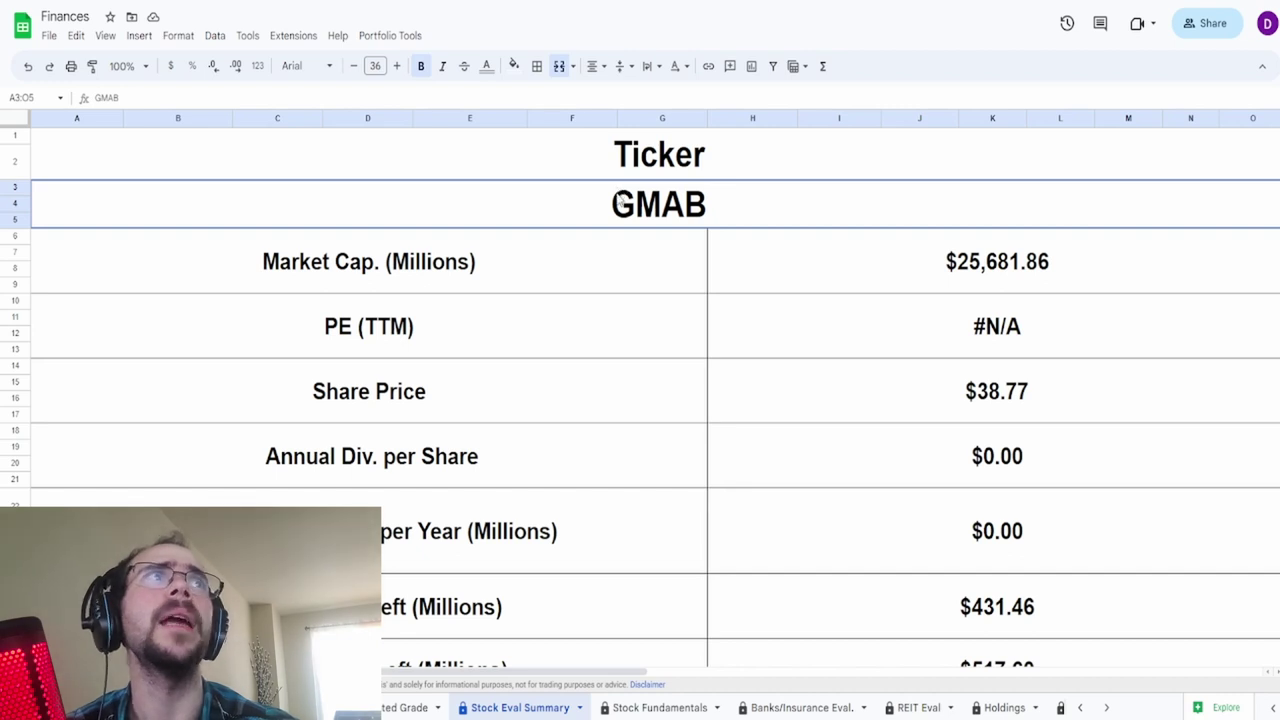
pyautogui.click(855, 278)
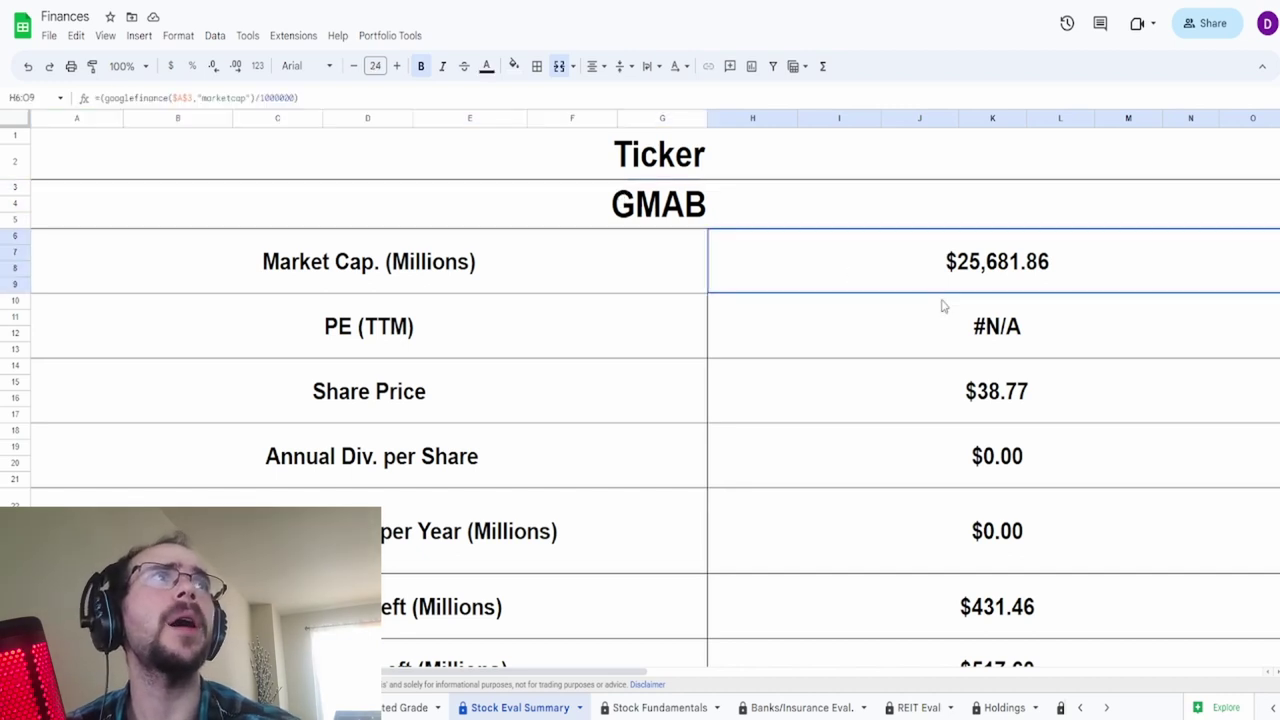
pyautogui.click(881, 338)
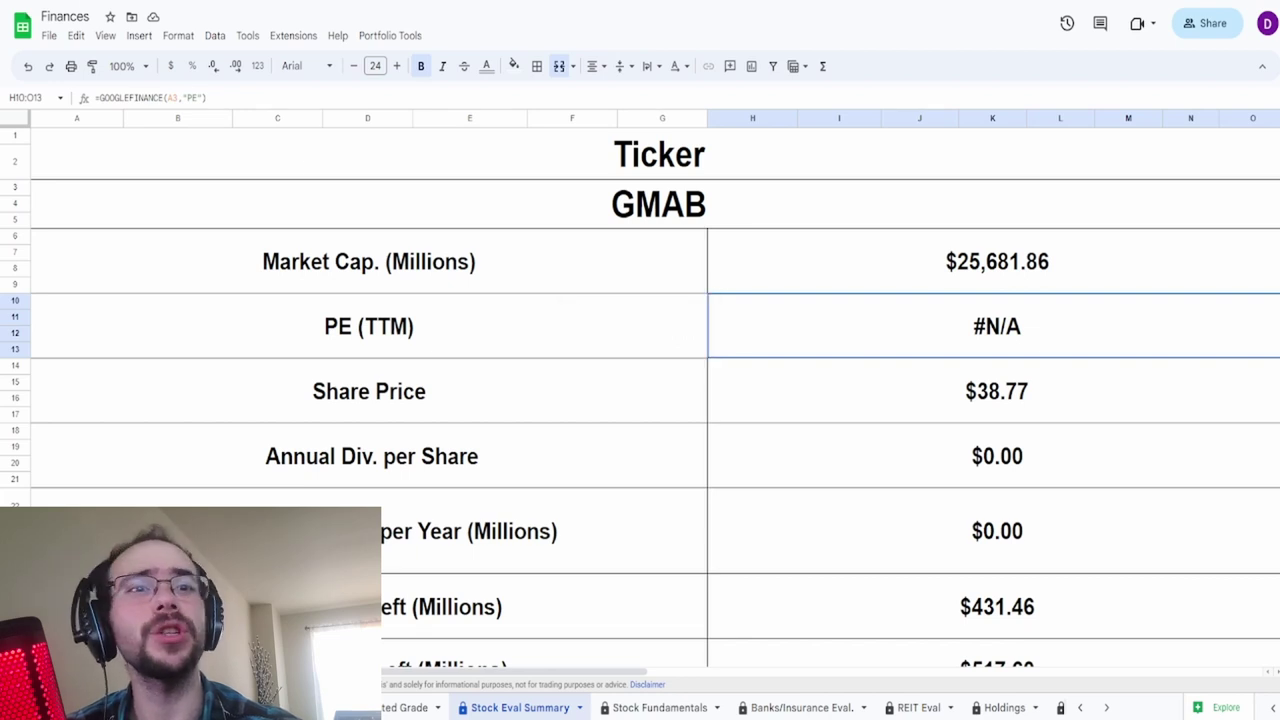
pyautogui.press('F5')
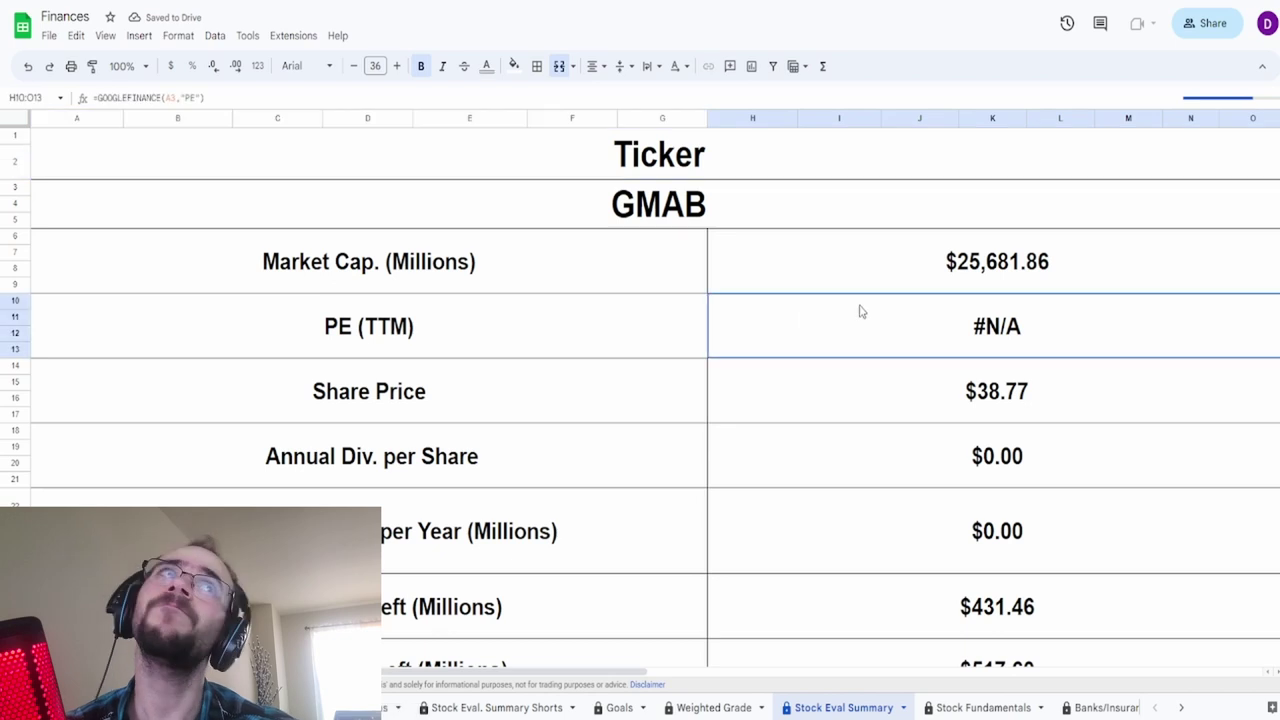
pyautogui.moveTo(867, 312)
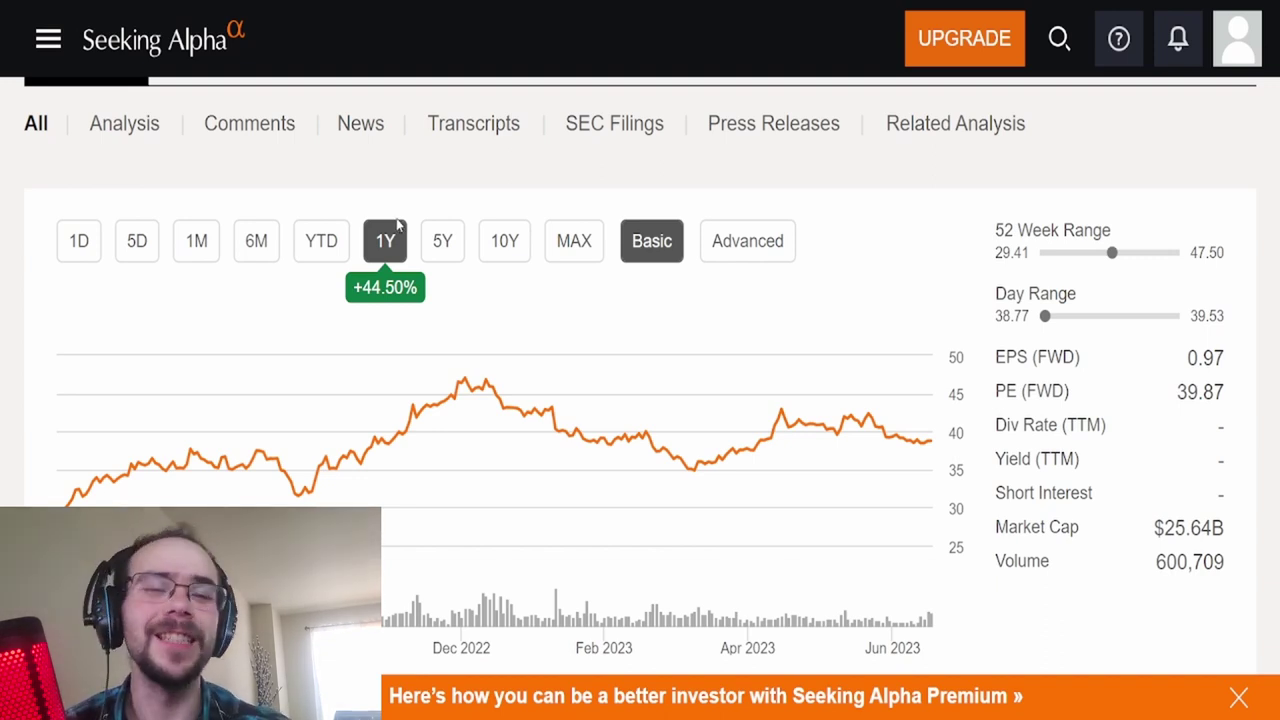
# - Show GMAB's price chart for YTD on Seeking Alpha and check the 52-week high and the current share price
pyautogui.click(328, 245)
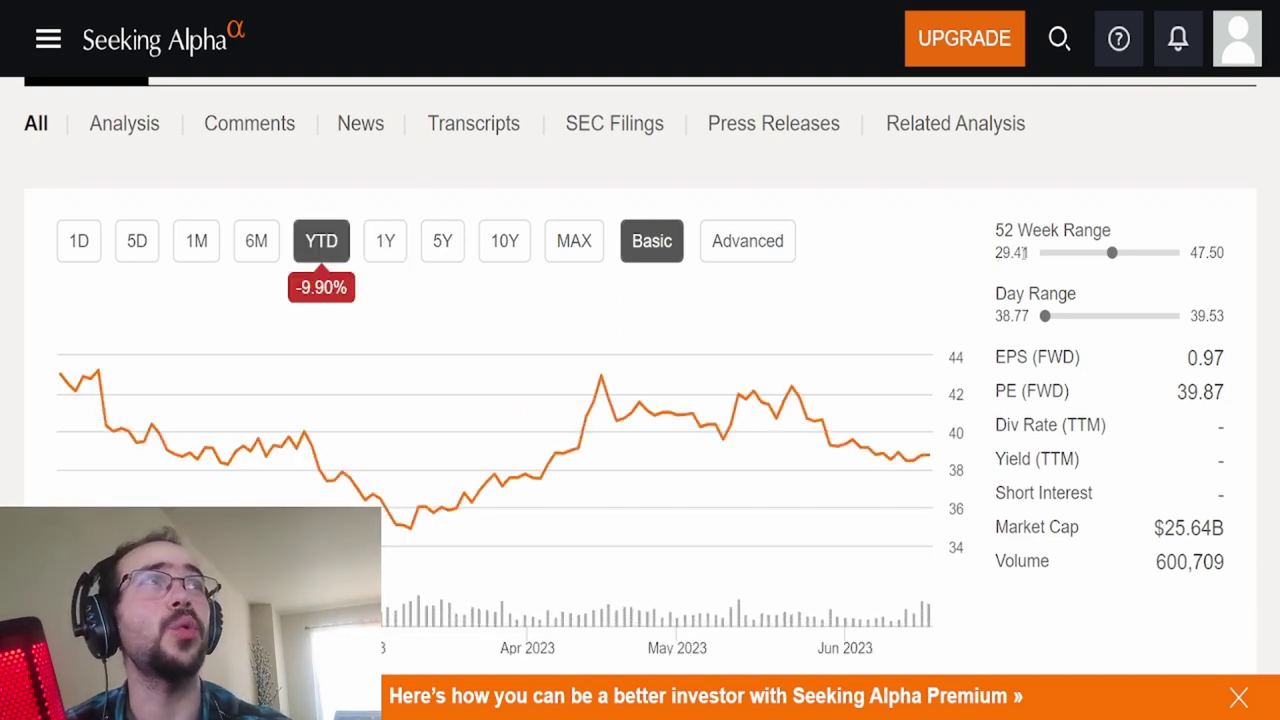
pyautogui.moveTo(1197, 255); pyautogui.dragTo(1224, 259)
pyautogui.click(1226, 265)
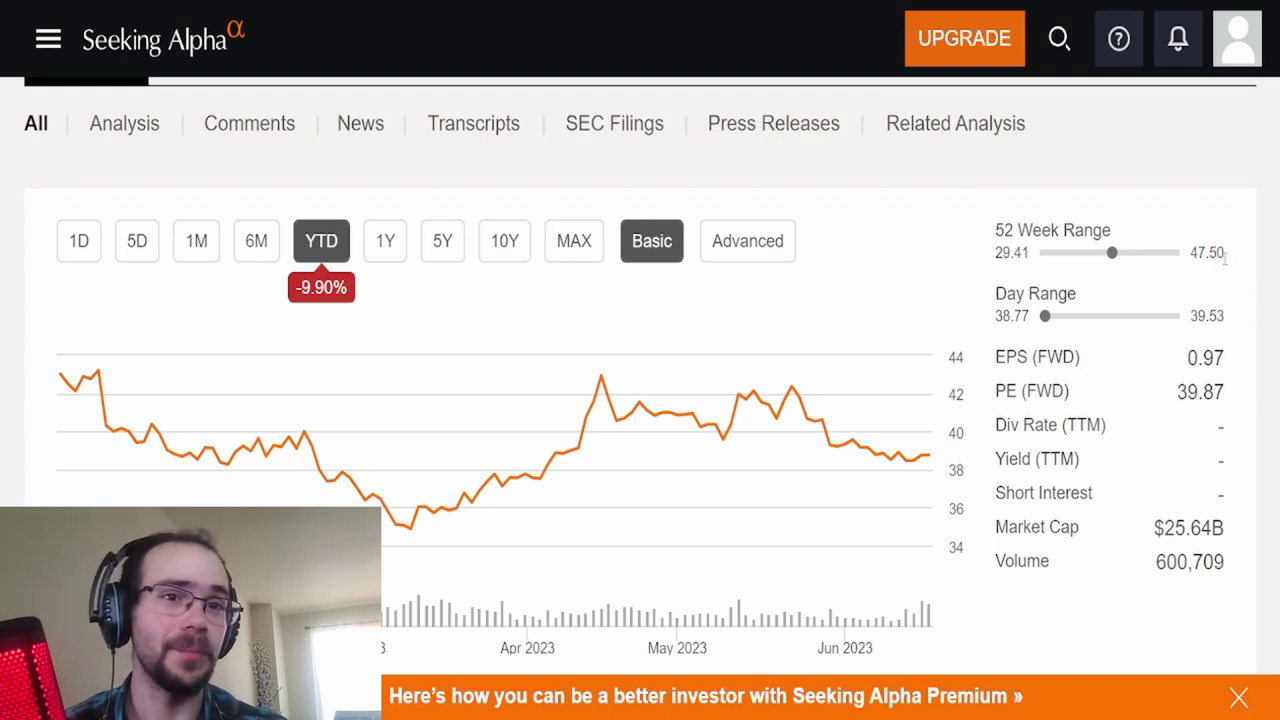
pyautogui.scroll(3, 1100, 430)
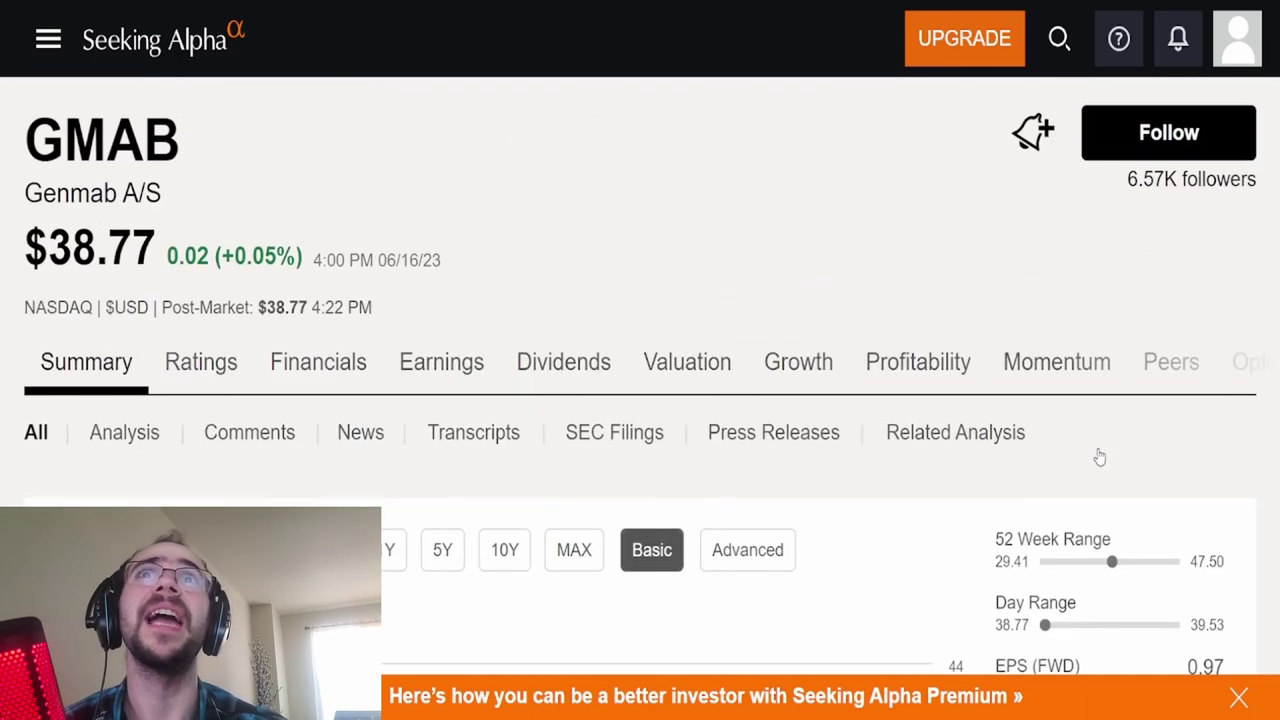
pyautogui.moveTo(50, 252); pyautogui.dragTo(266, 256)
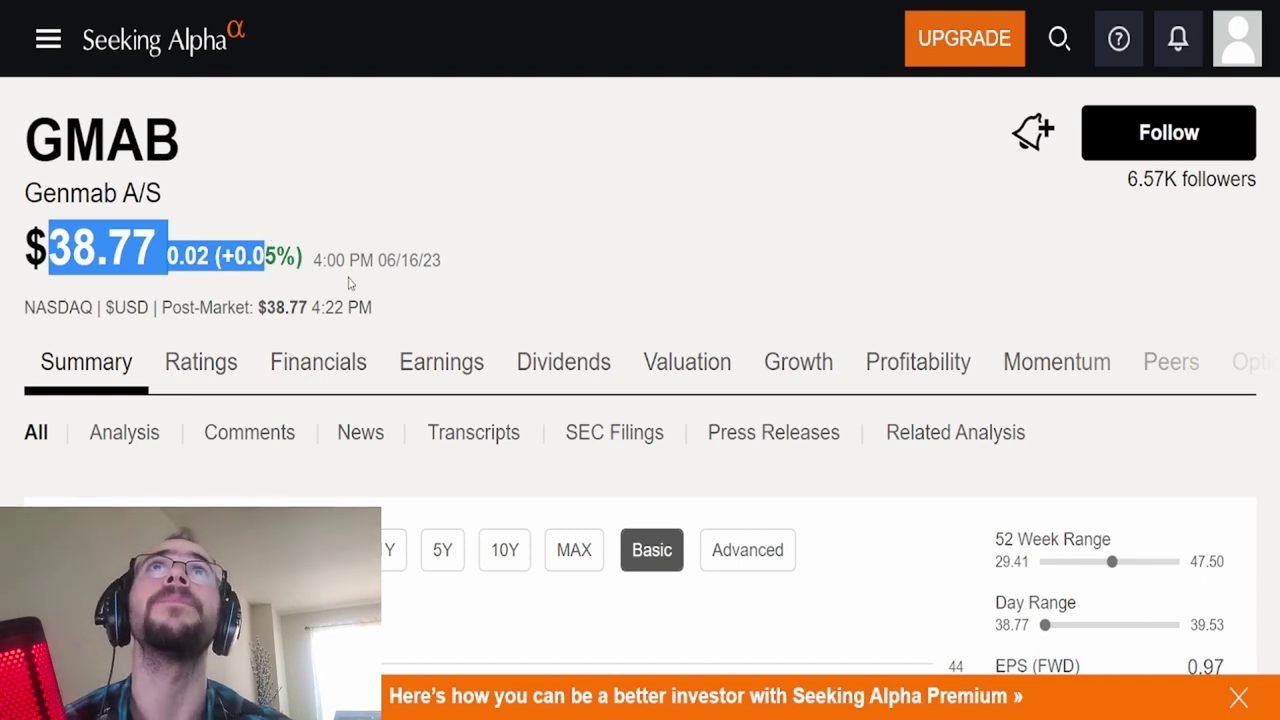
# - Return to the Finances sheet and review GMAB's share price, annual dividend per share and the free cash flow left after dividends
pyautogui.hotkey('alt', 'Tab')
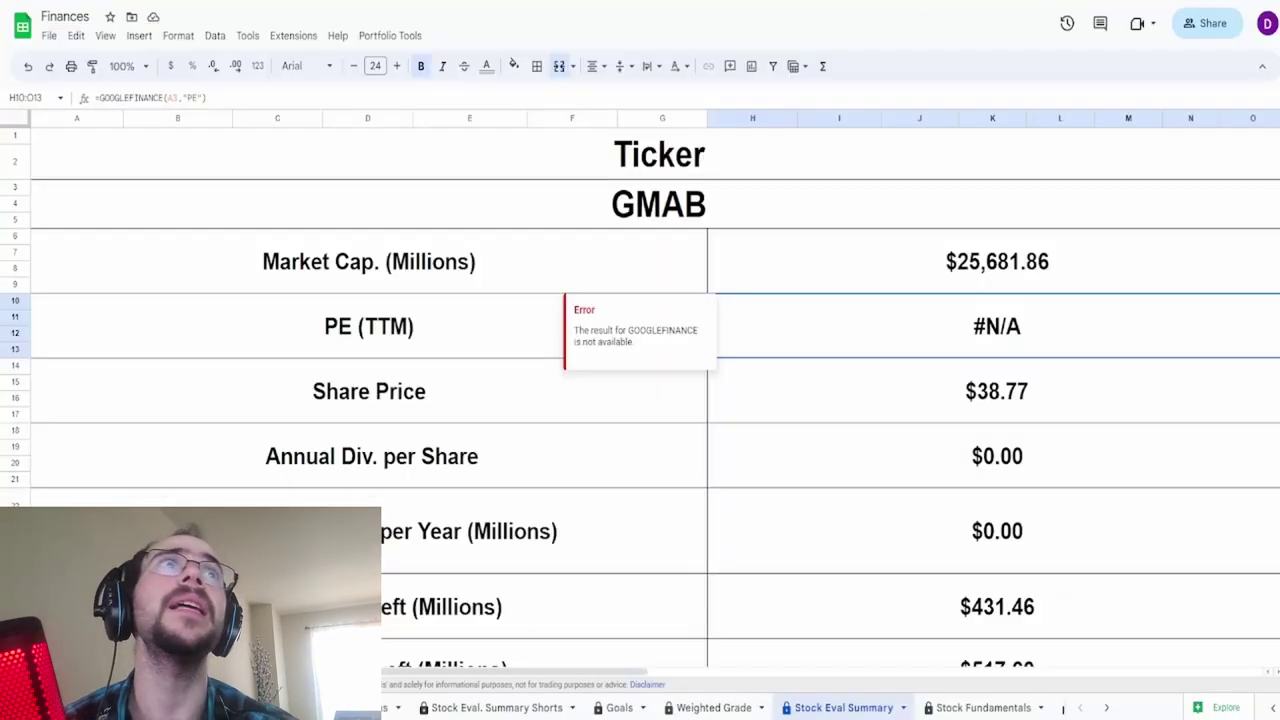
pyautogui.click(896, 403)
pyautogui.click(900, 466)
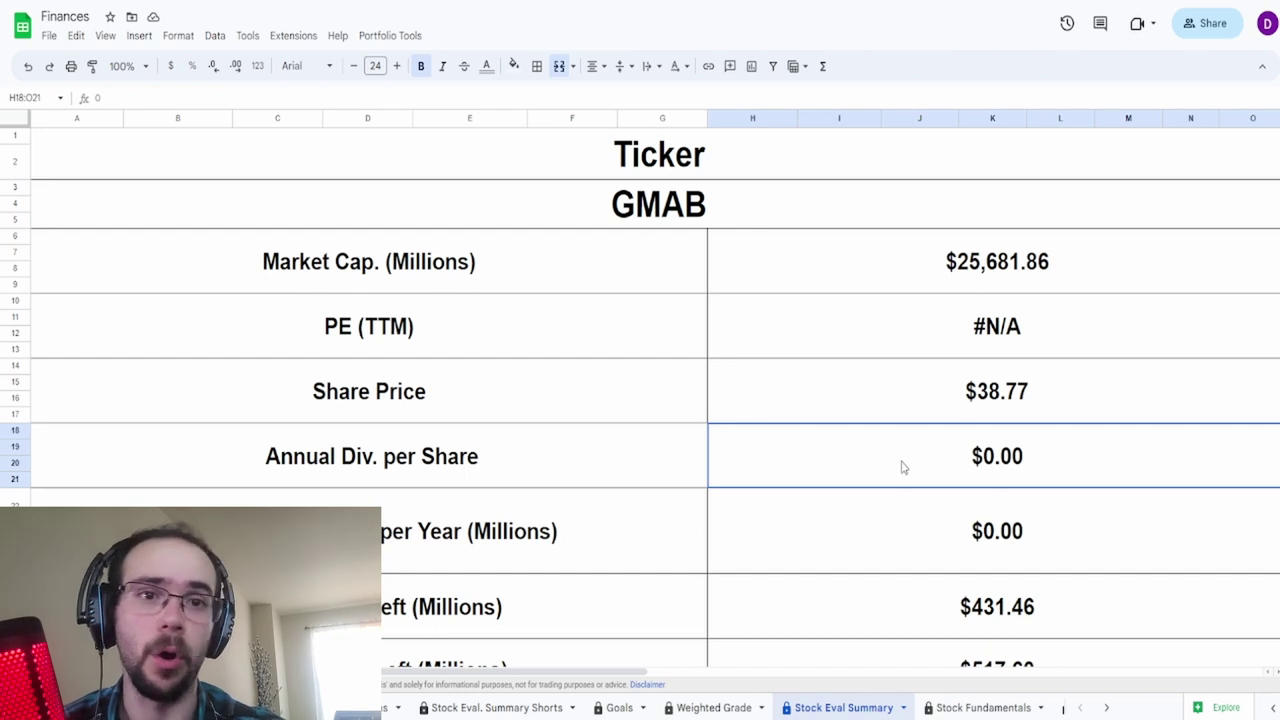
pyautogui.scroll(-2, 900, 466)
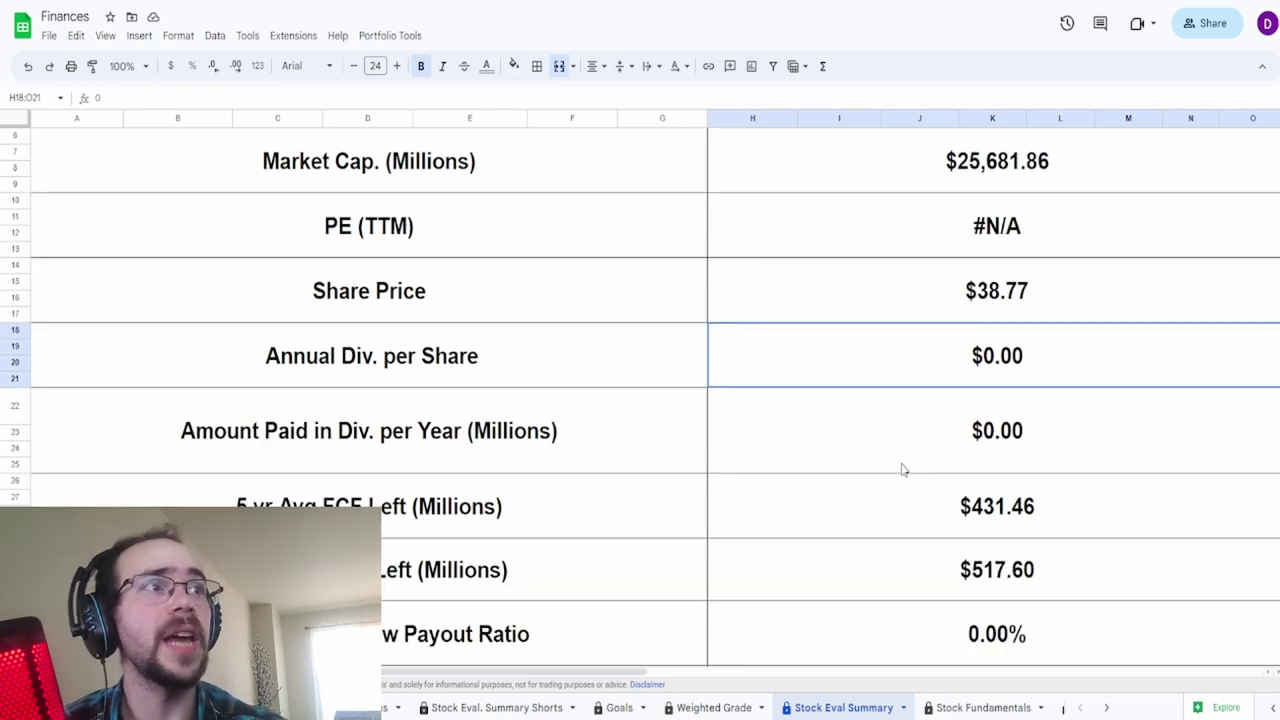
pyautogui.click(930, 511)
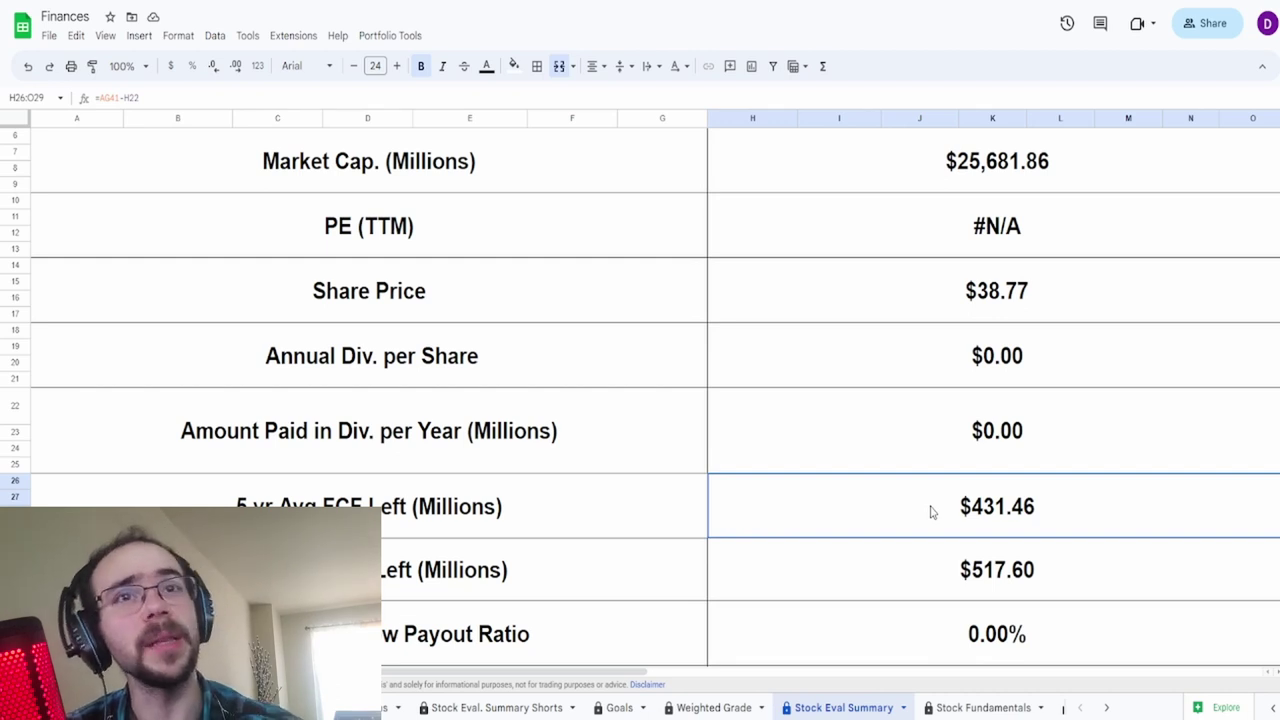
pyautogui.click(930, 588)
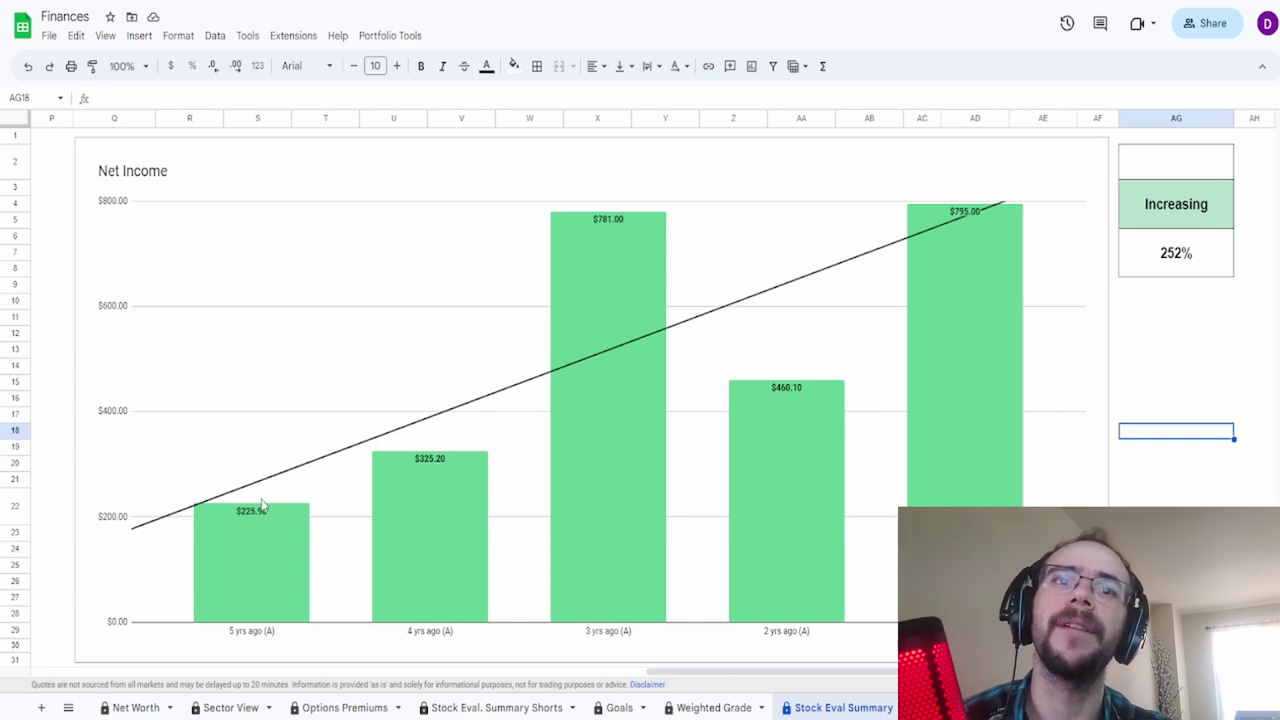
# - Examine GMAB's five-year Net Income chart and the growth percentage beside it
pyautogui.click(292, 497)
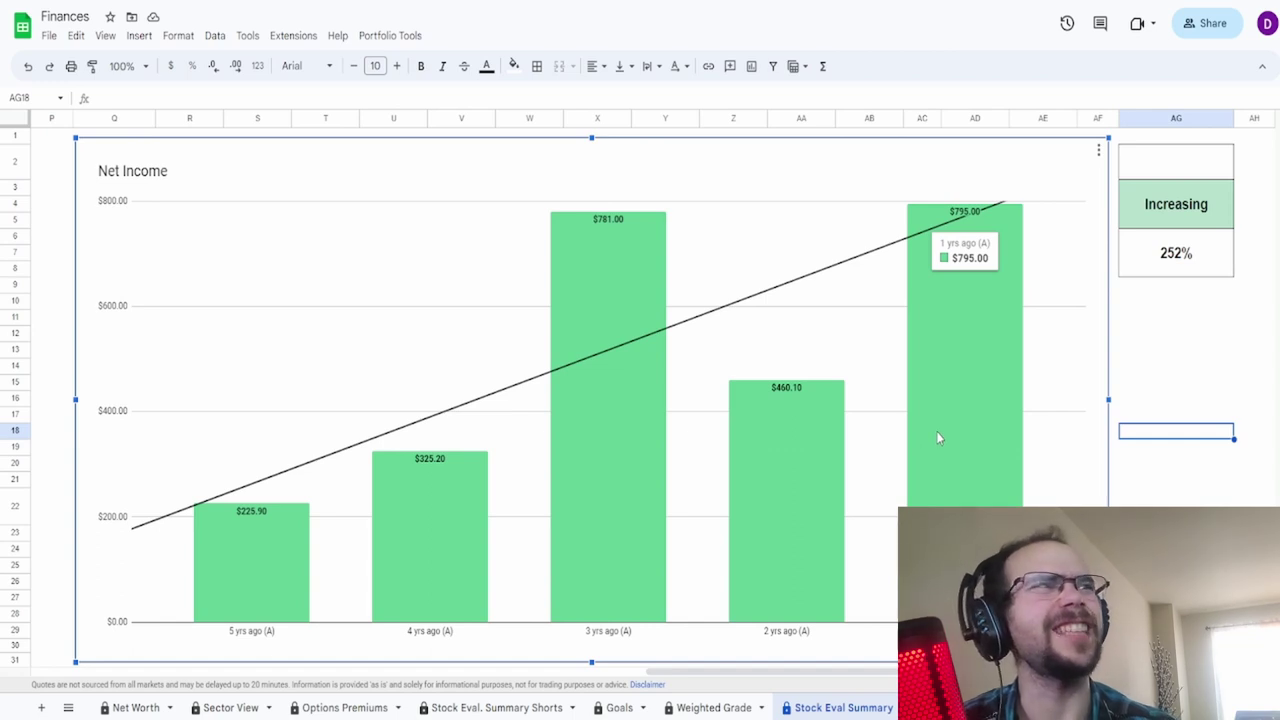
pyautogui.click(1178, 266)
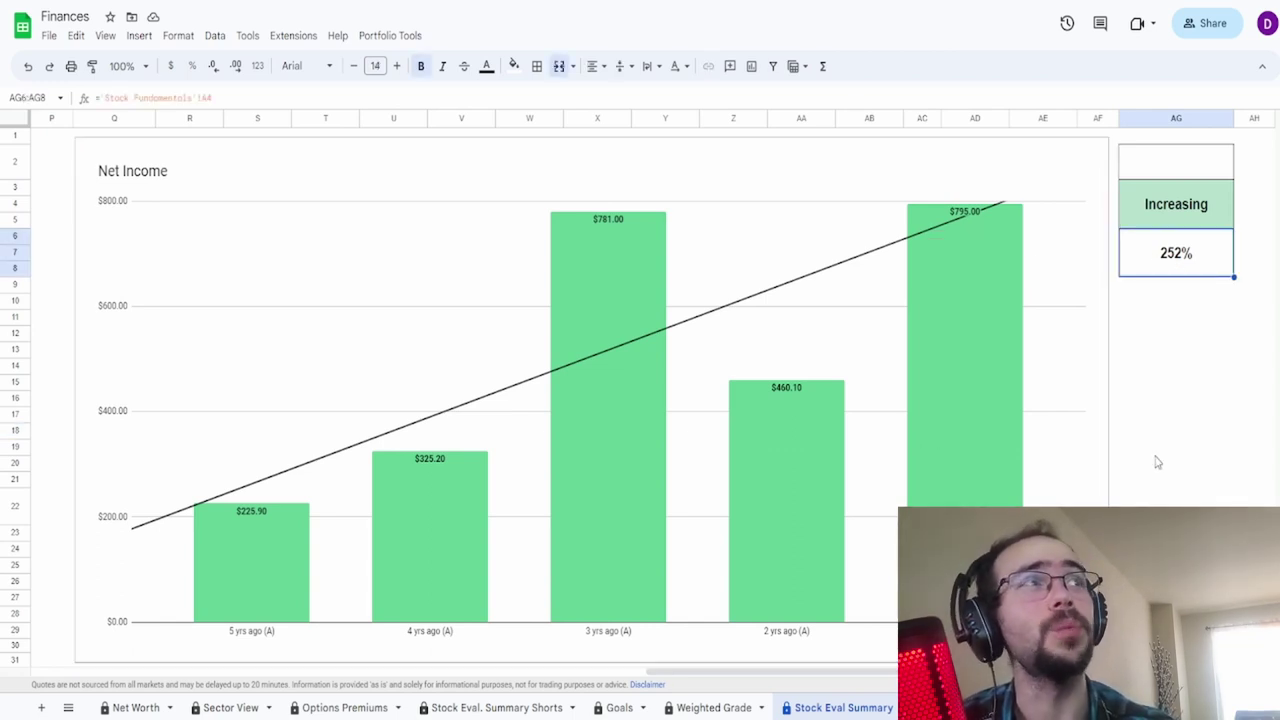
# - Review the yearly bars in the Net Income chart and enter a 50% rating in the blank cell above its trend label
pyautogui.click(591, 410)
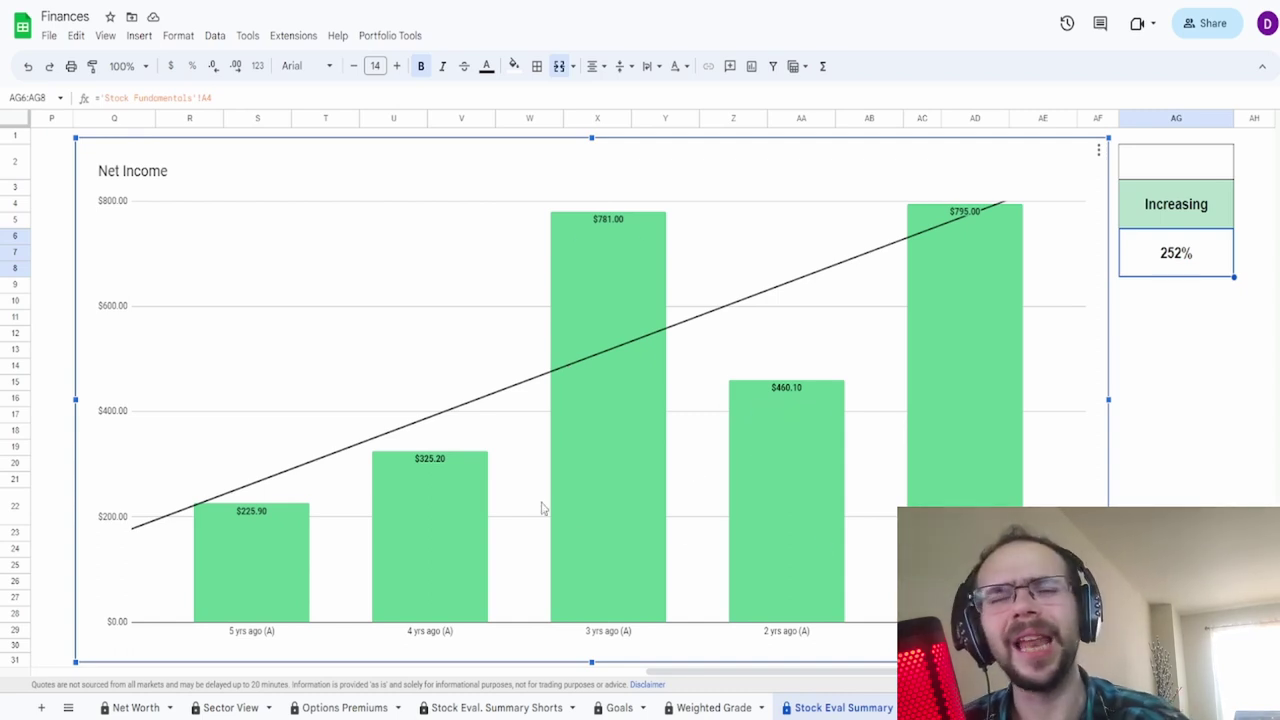
pyautogui.moveTo(429, 546)
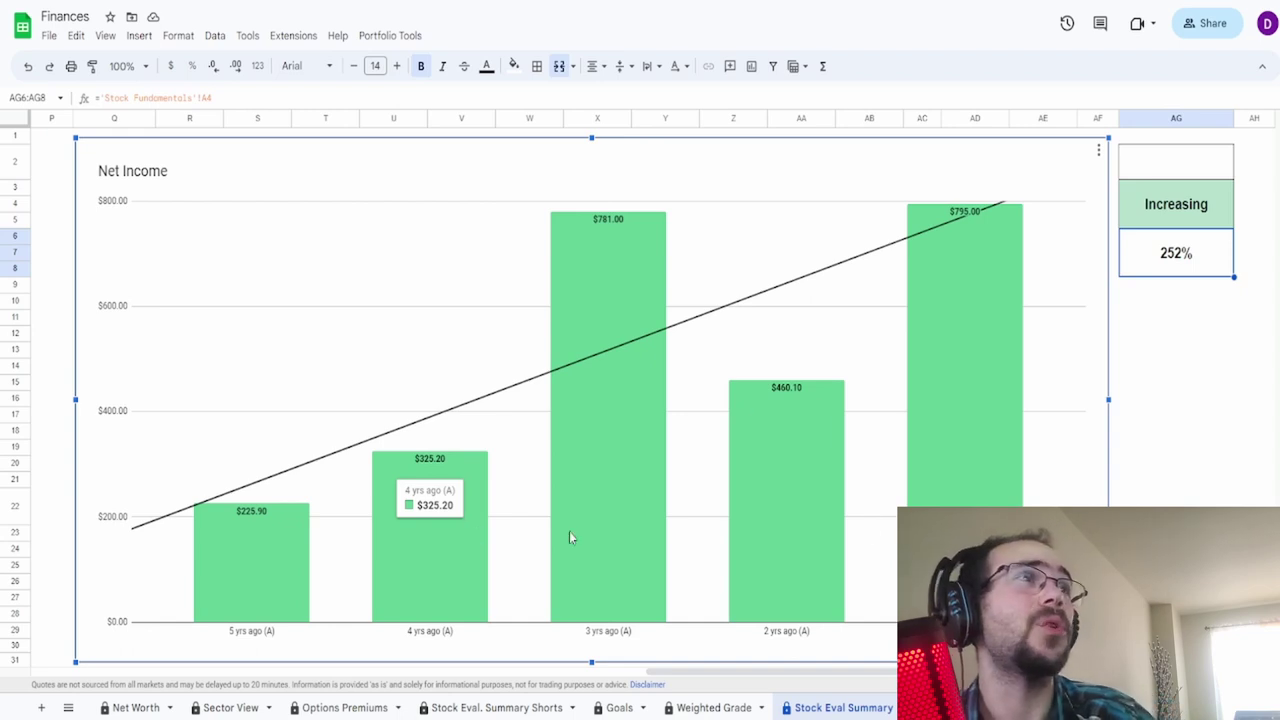
pyautogui.moveTo(1003, 481)
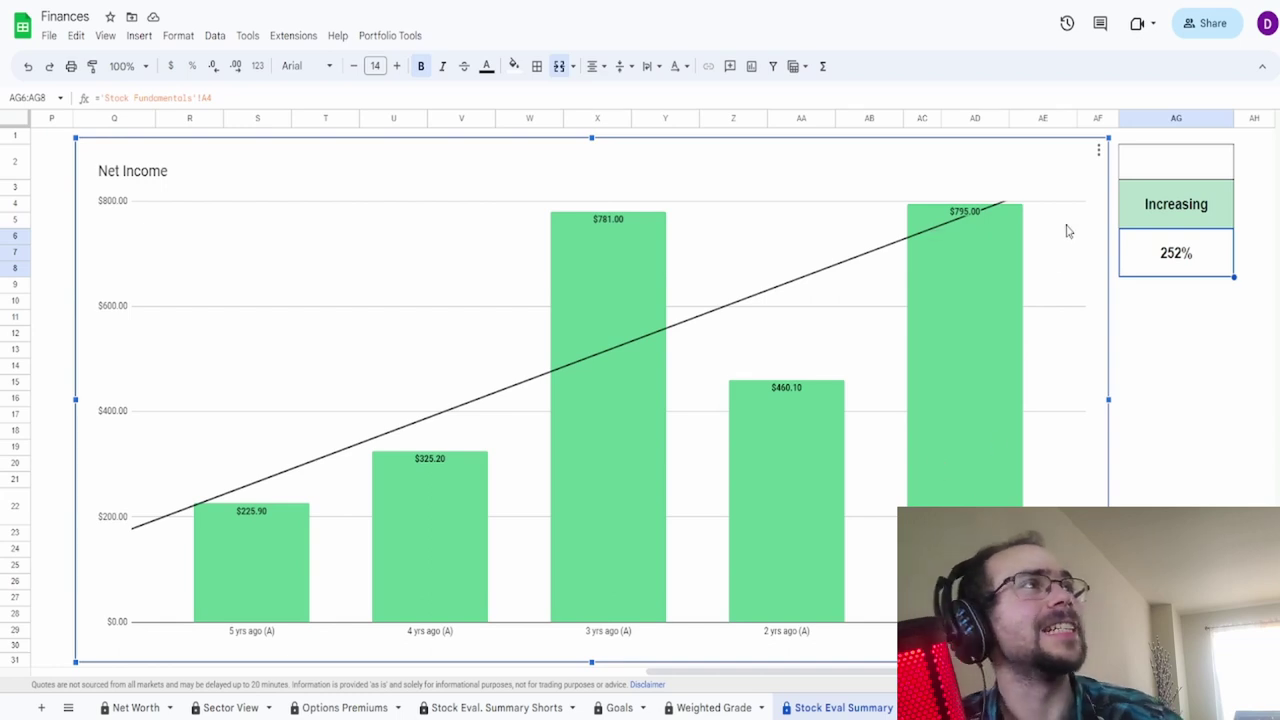
pyautogui.click(1175, 173)
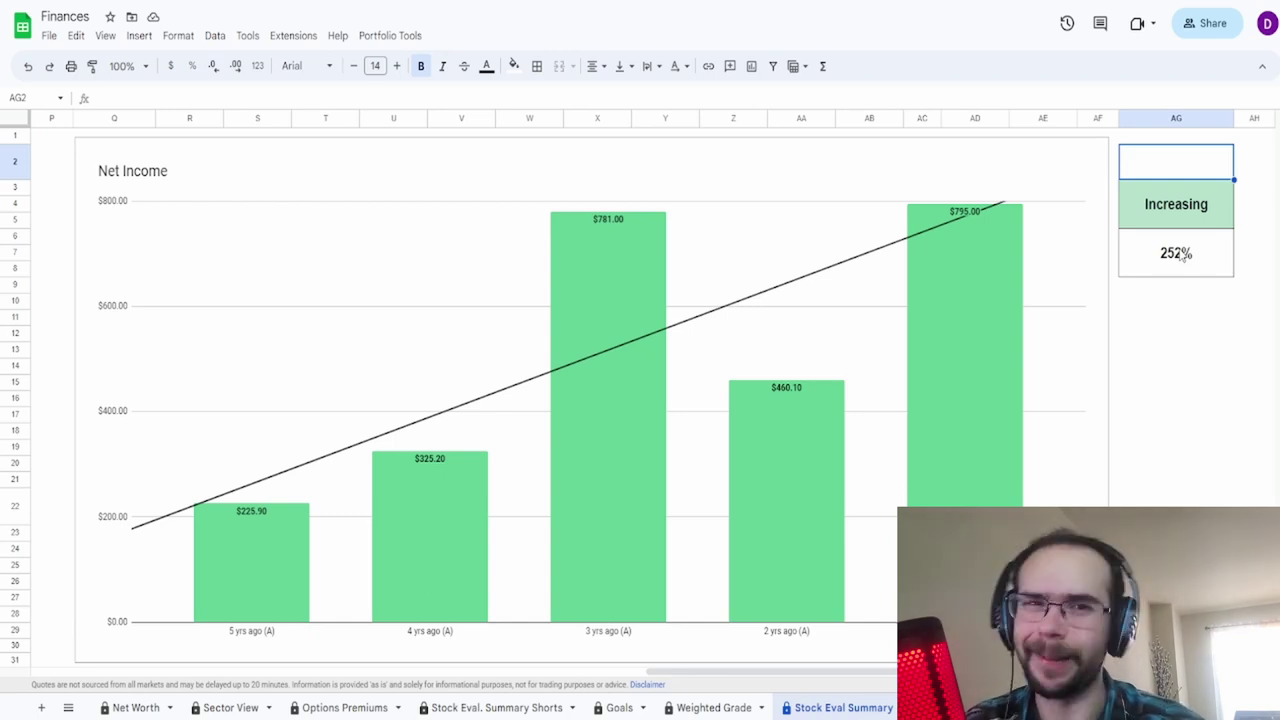
pyautogui.write('50')
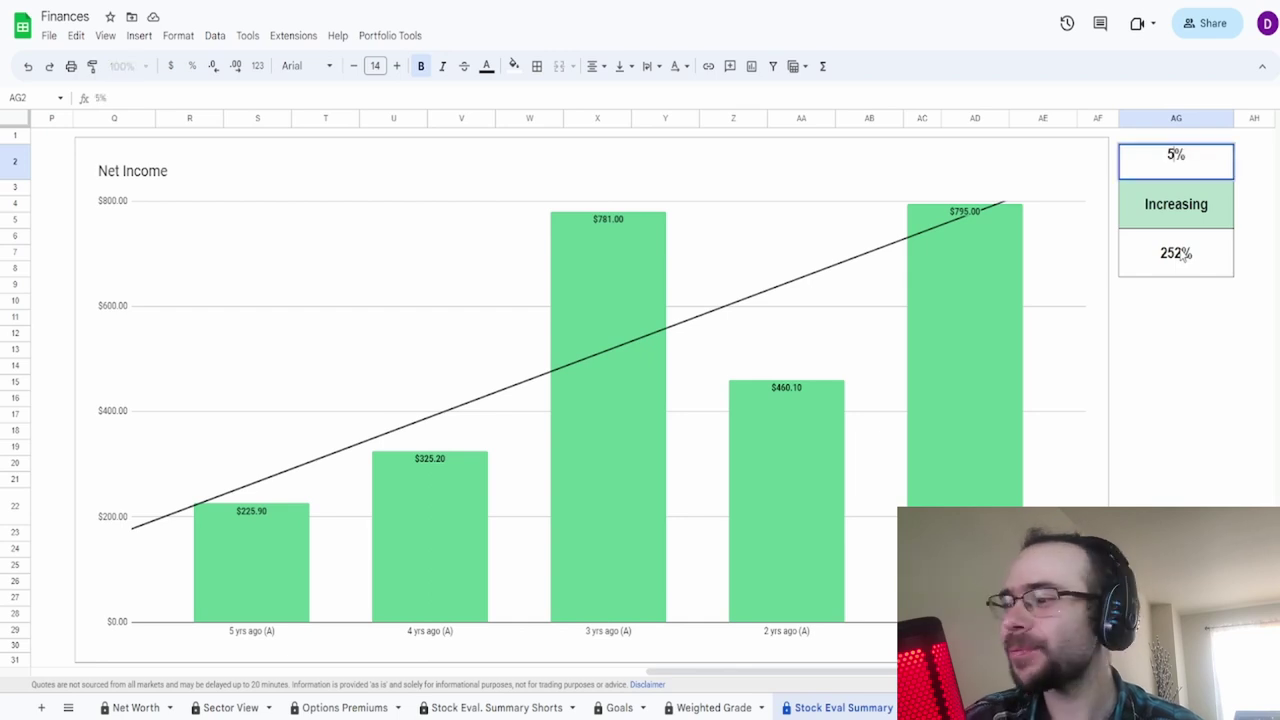
pyautogui.press('Return')
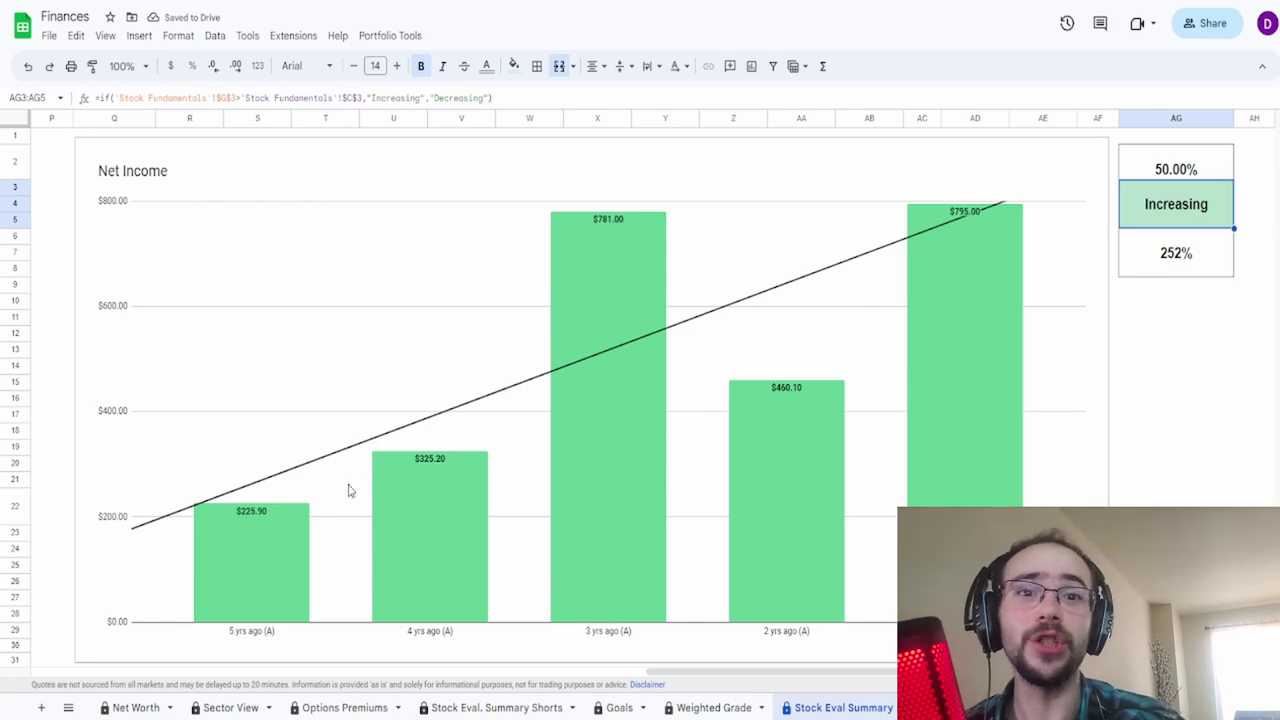
pyautogui.click(230, 576)
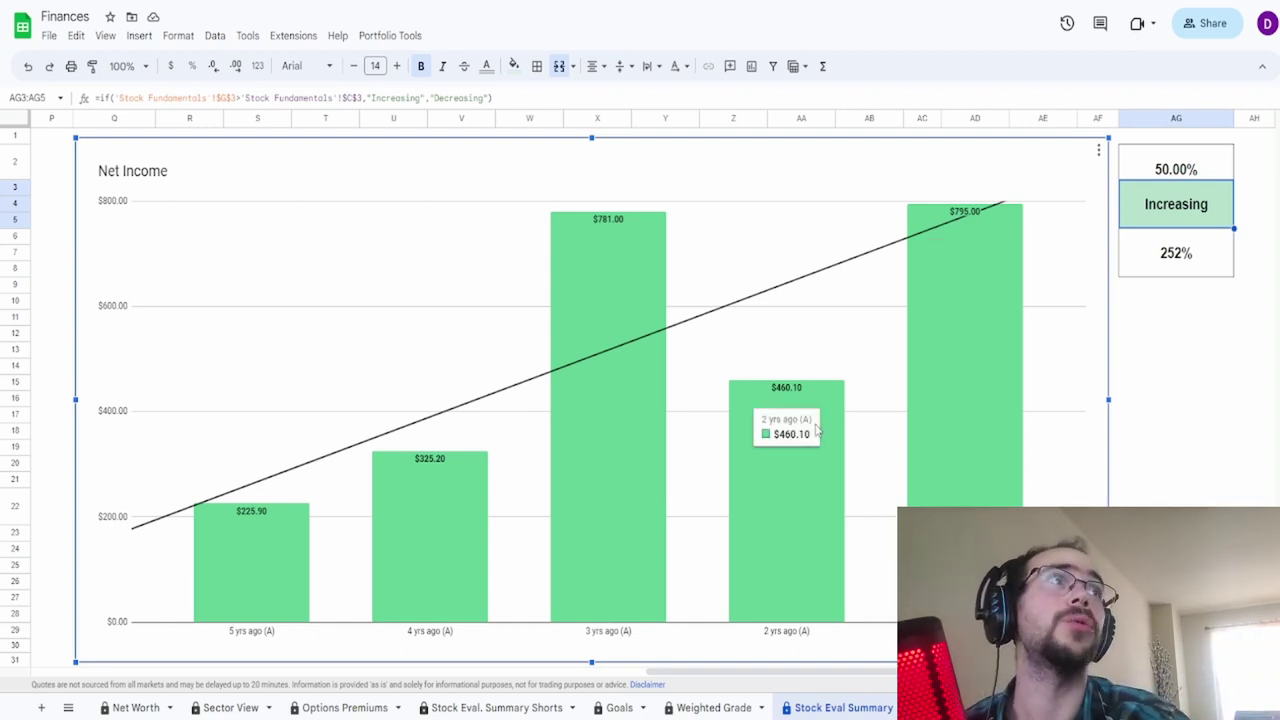
# - Review the Free Cash Flow chart with its average and growth percentage, and enter a 75% rating in the blank cell above its trend label
pyautogui.scroll(-5, 828, 405)
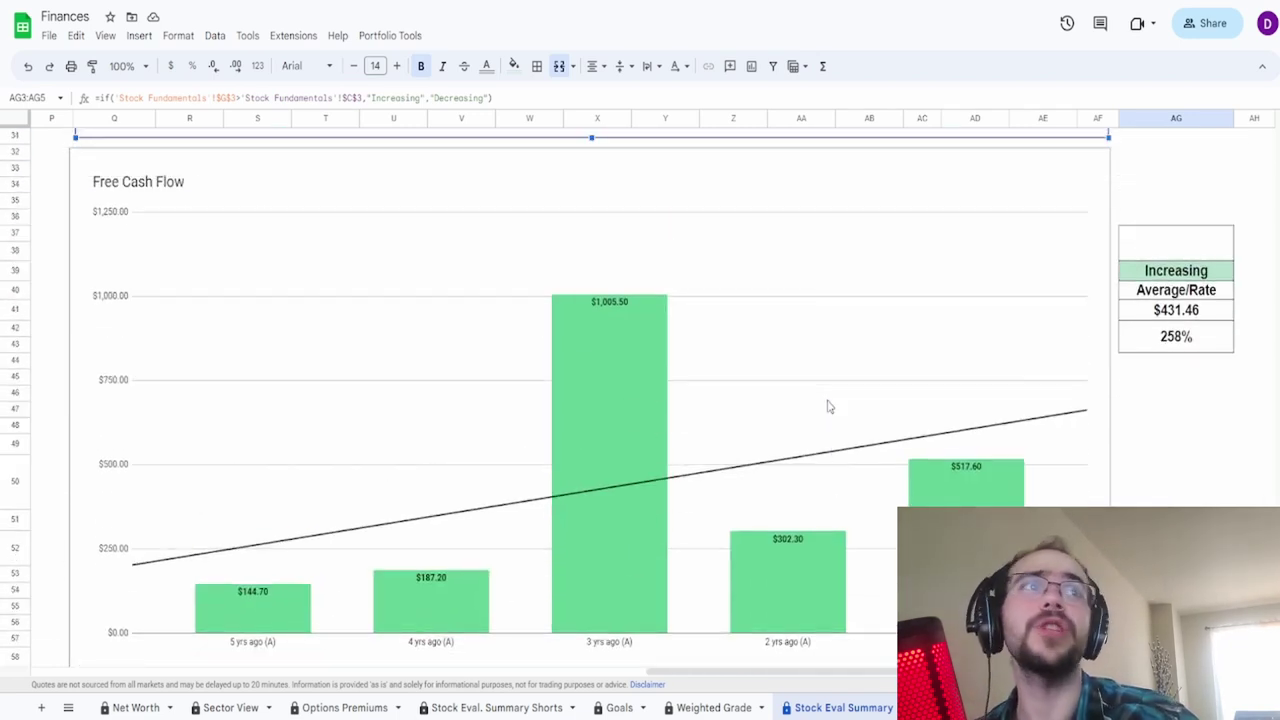
pyautogui.scroll(-1, 828, 405)
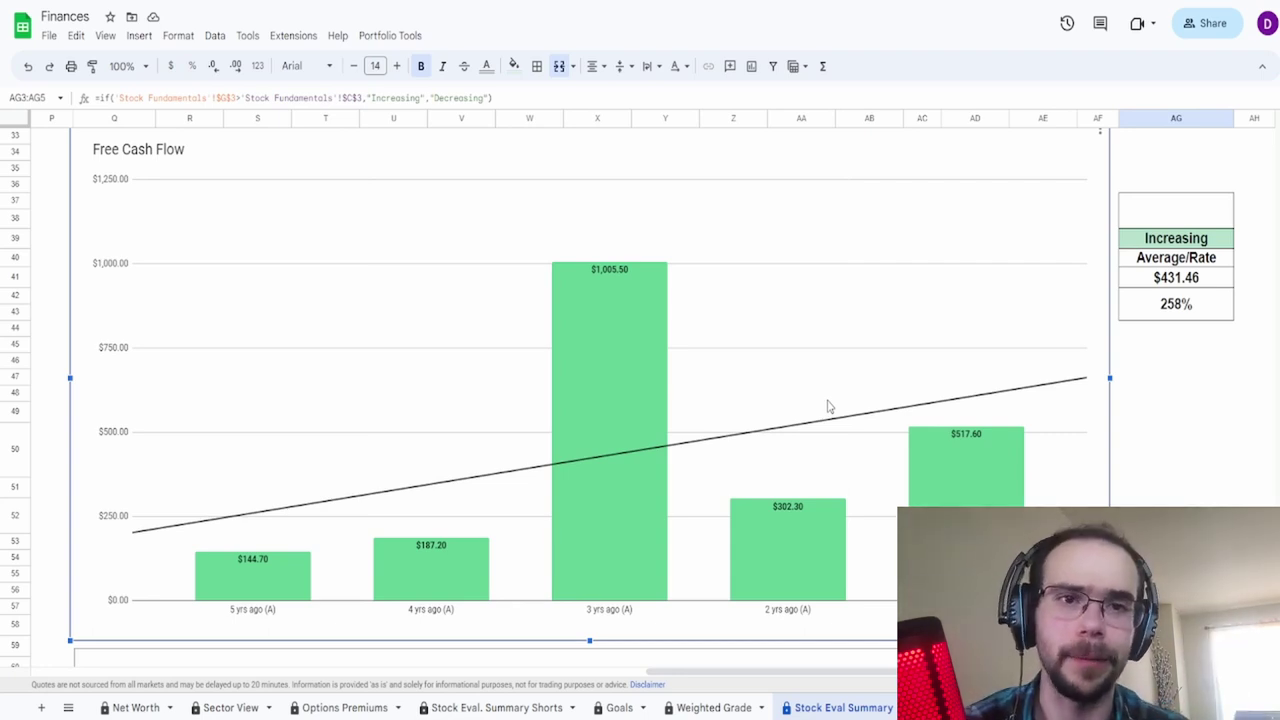
pyautogui.moveTo(240, 578)
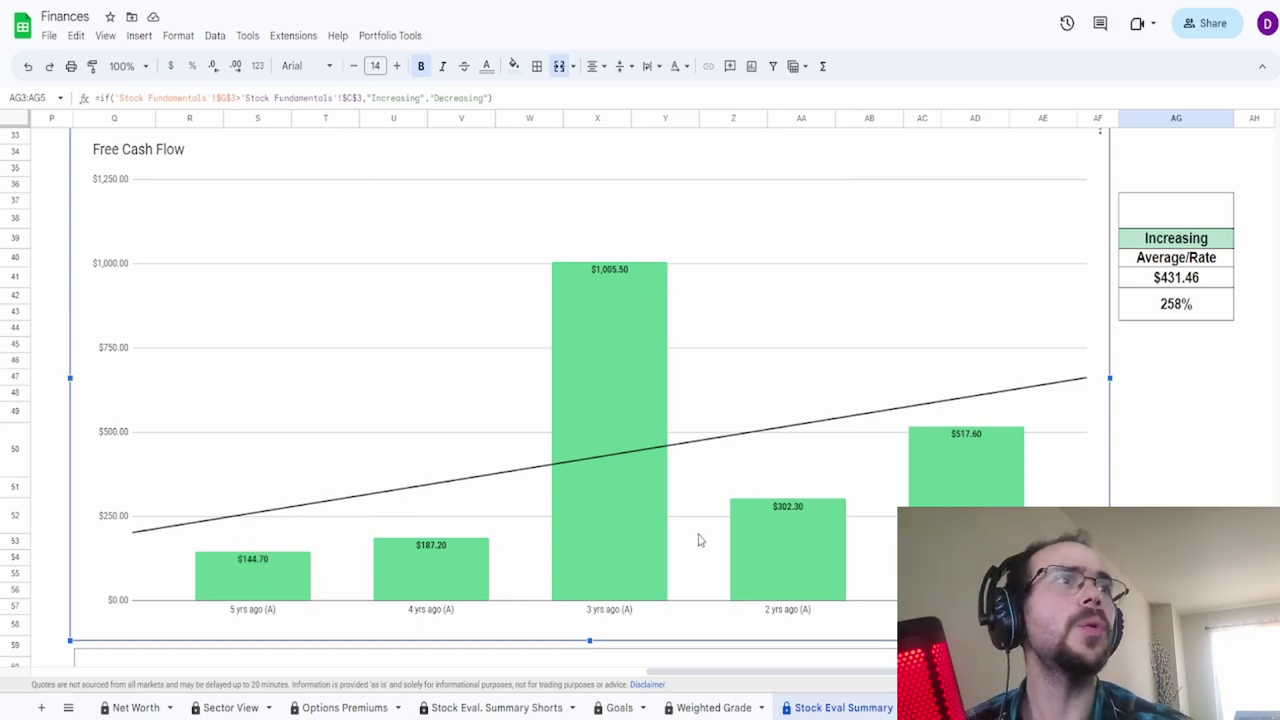
pyautogui.moveTo(966, 505)
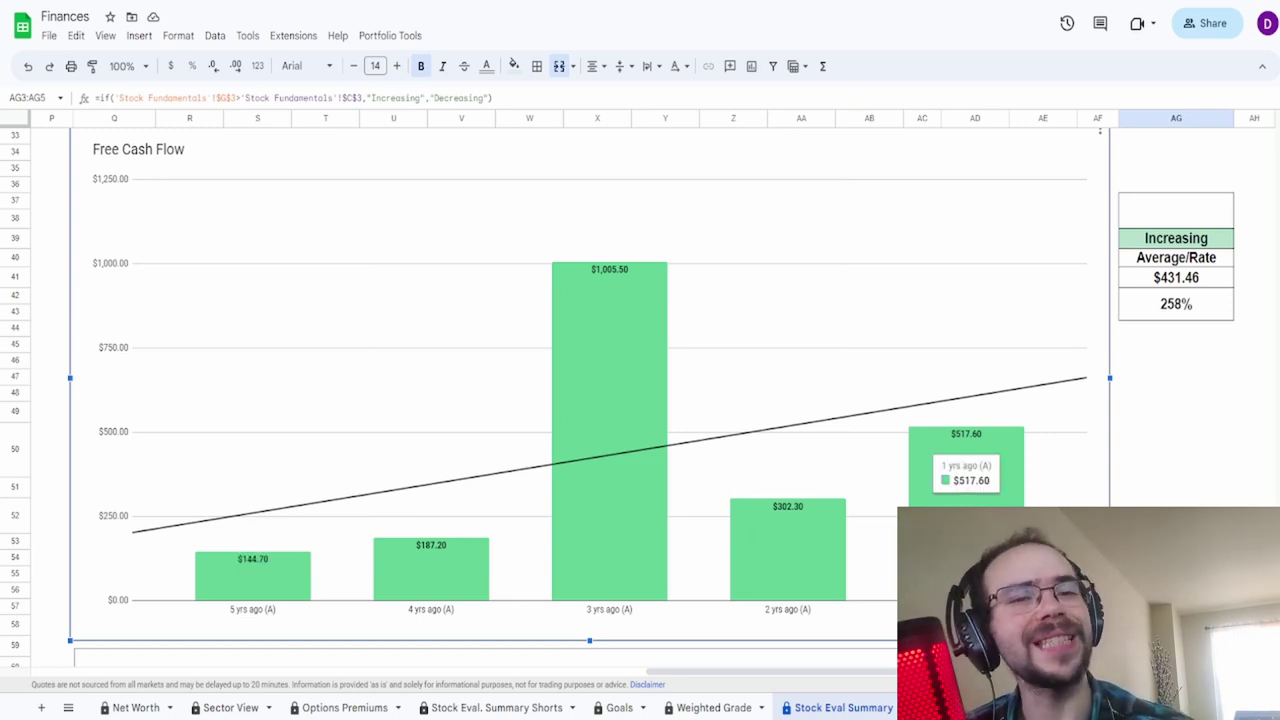
pyautogui.click(1162, 310)
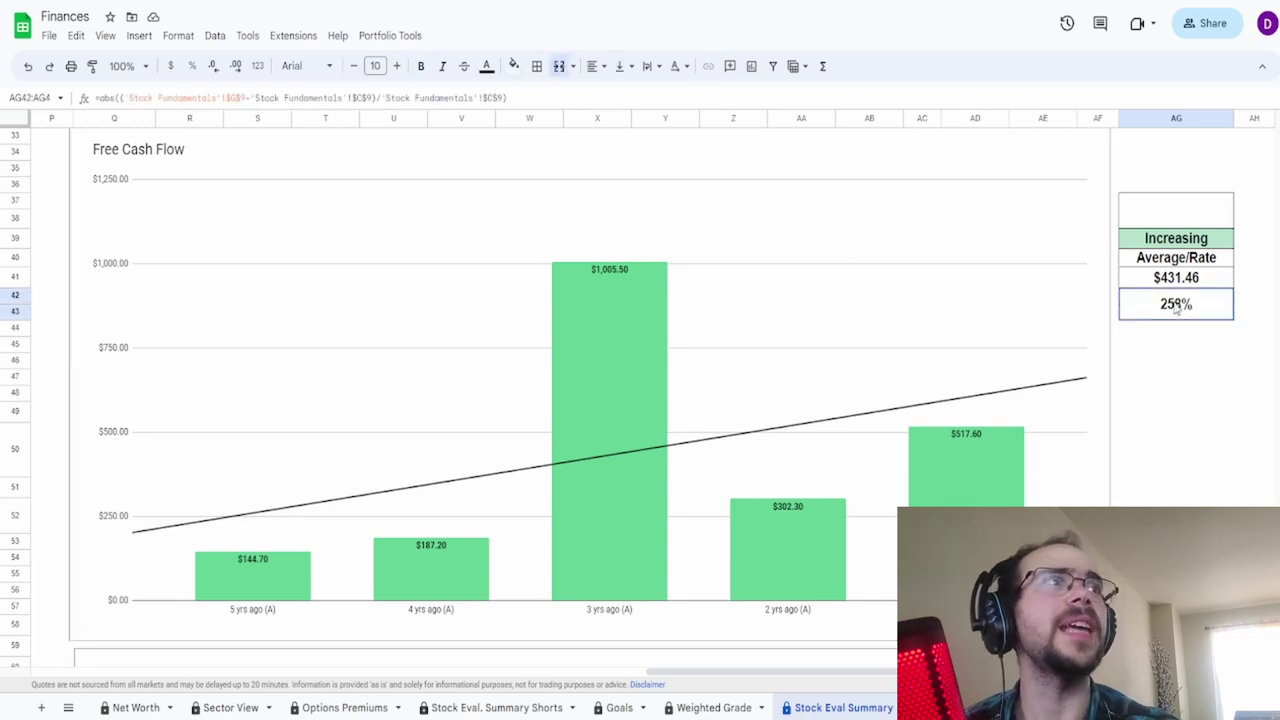
pyautogui.click(1195, 281)
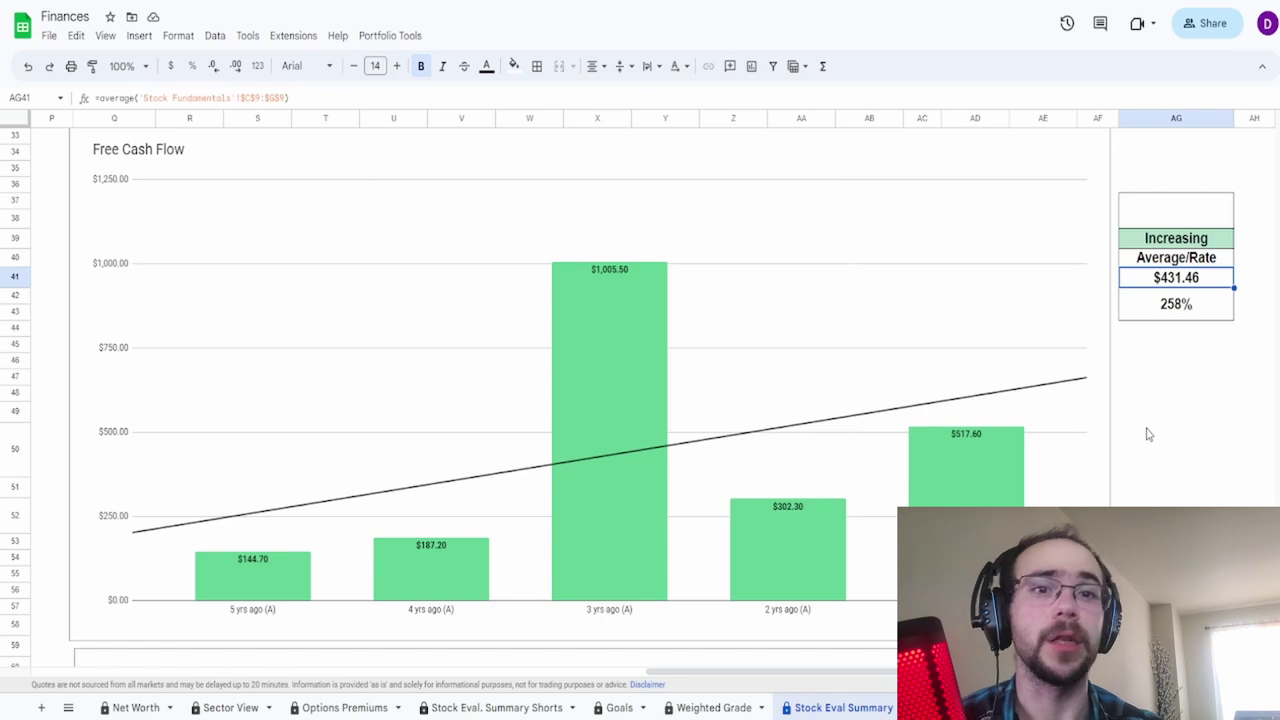
pyautogui.click(336, 477)
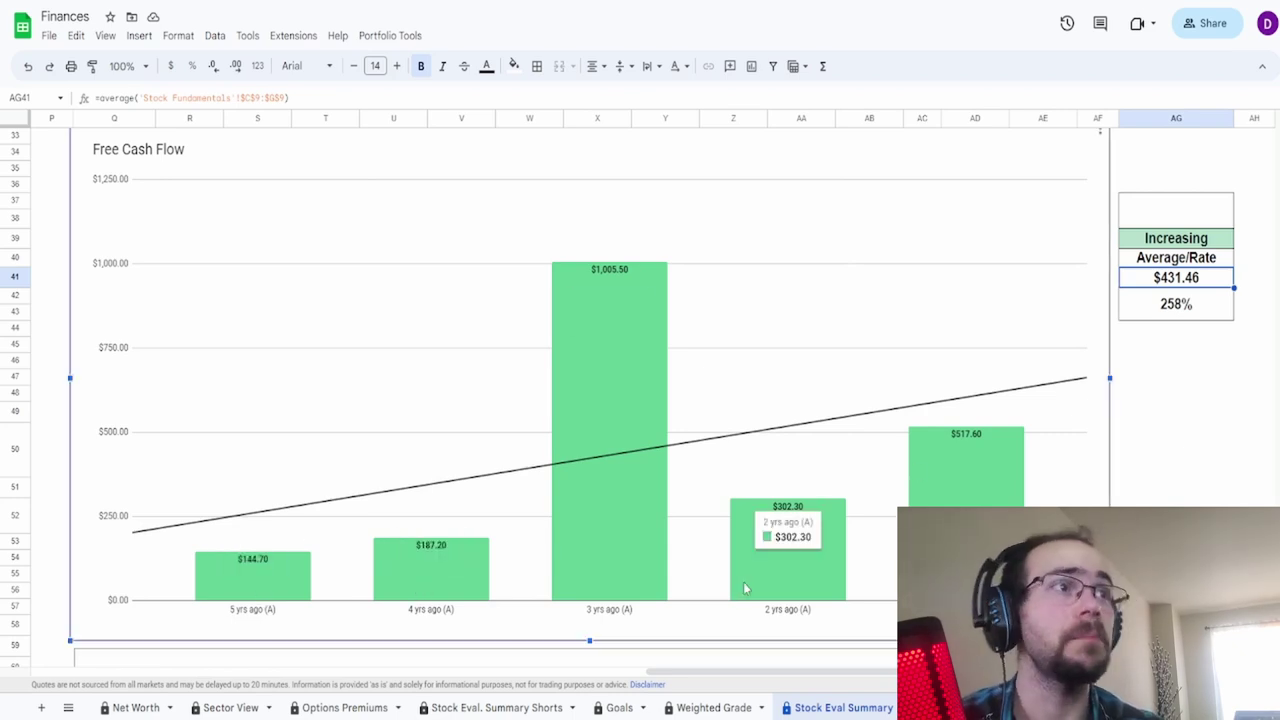
pyautogui.moveTo(968, 505)
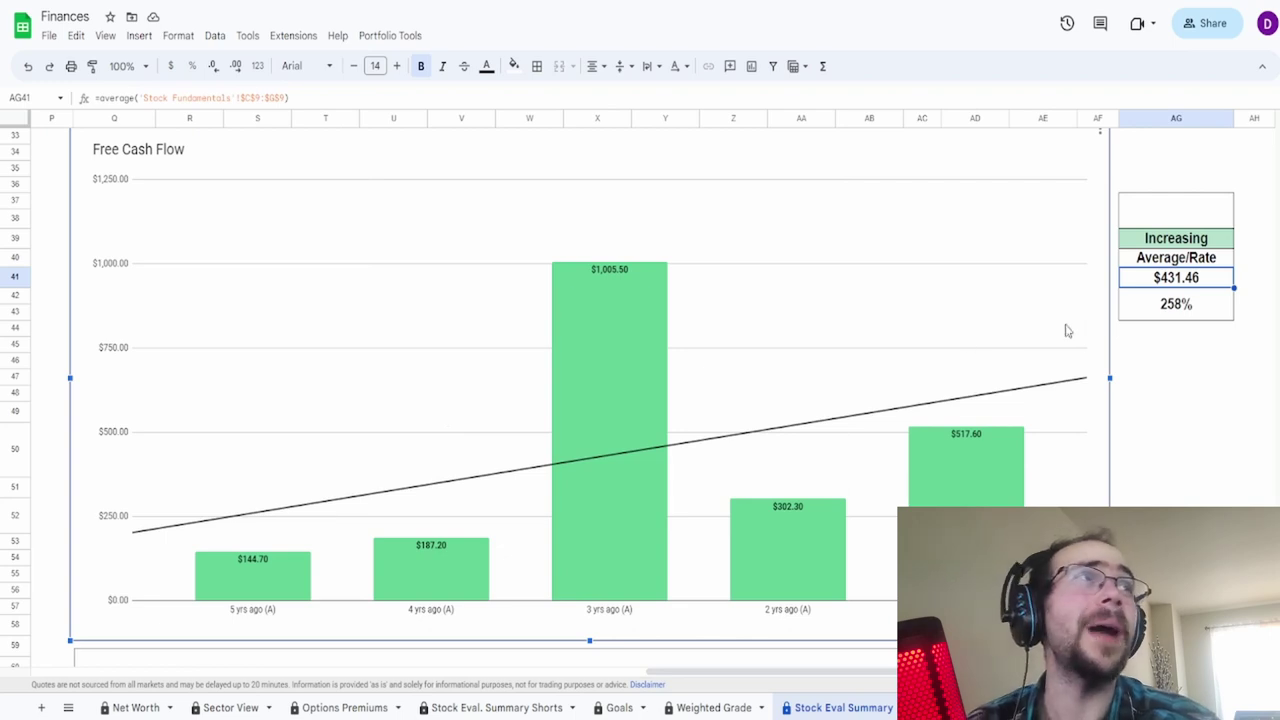
pyautogui.click(1163, 228)
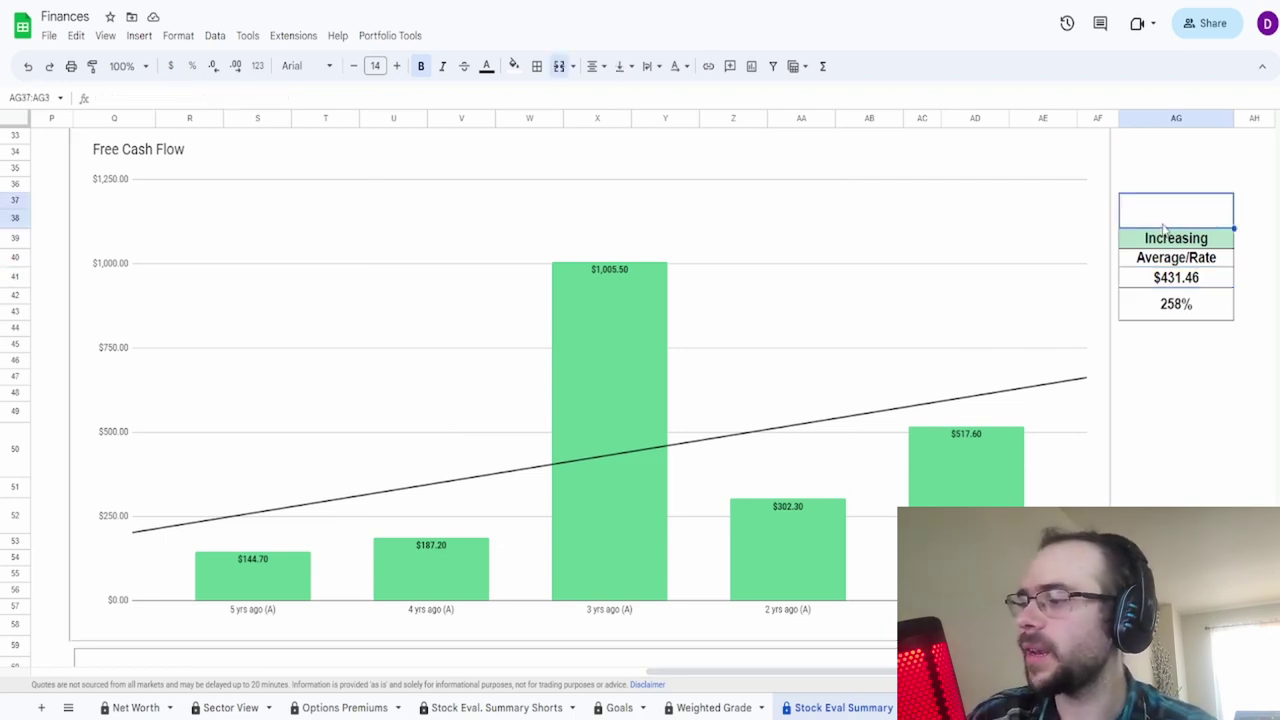
pyautogui.write('75%')
pyautogui.press('Return')
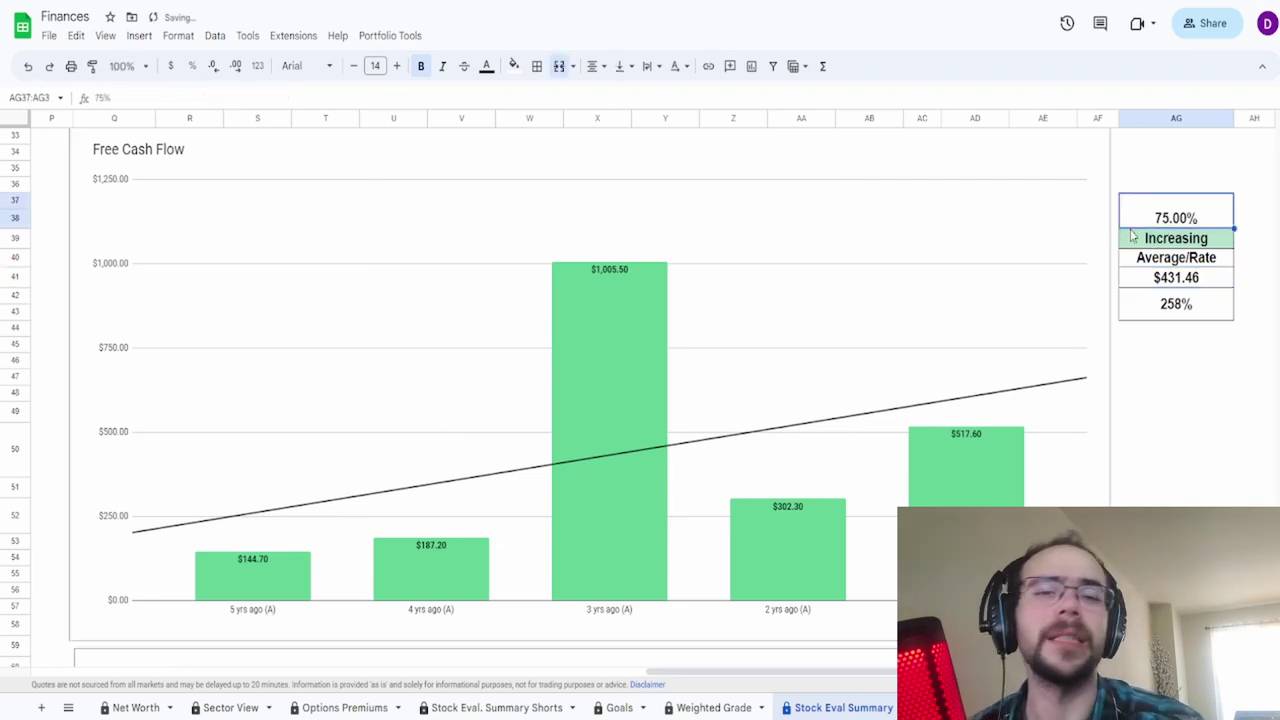
# - Examine the five-year Revenue chart bar by bar, along with the growth percentage beside it
pyautogui.scroll(-8, 1125, 238)
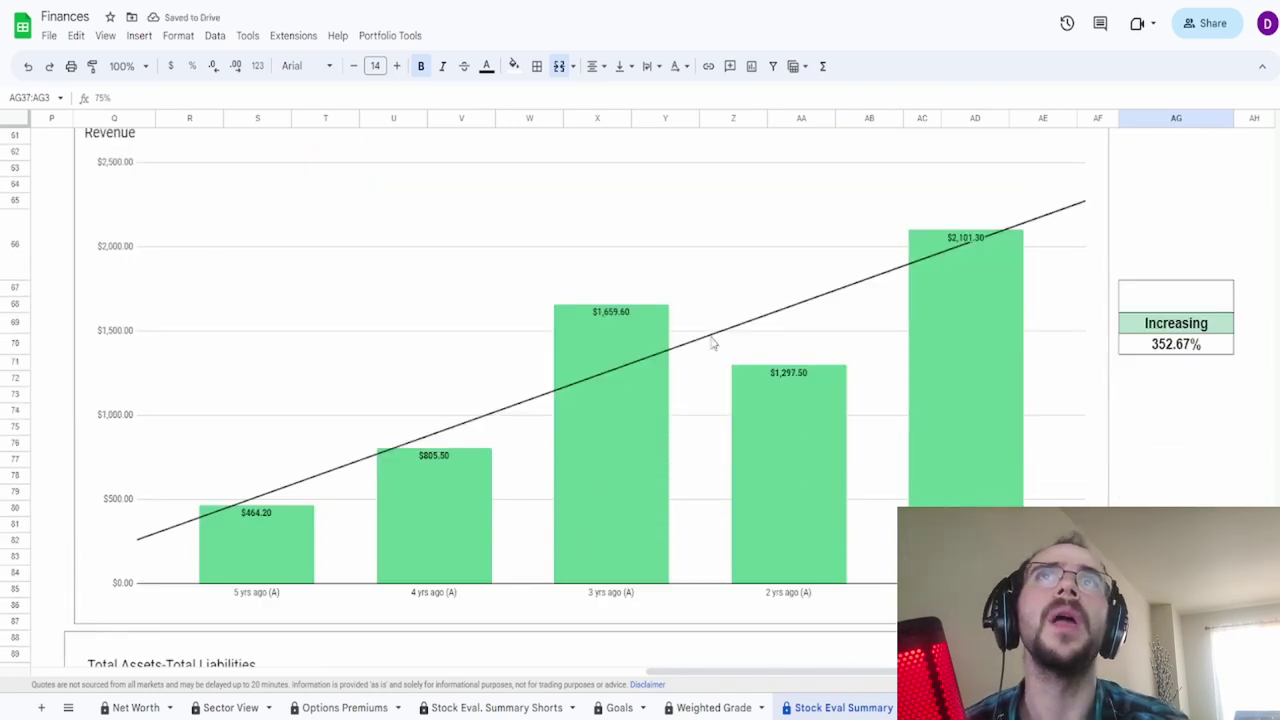
pyautogui.click(484, 310)
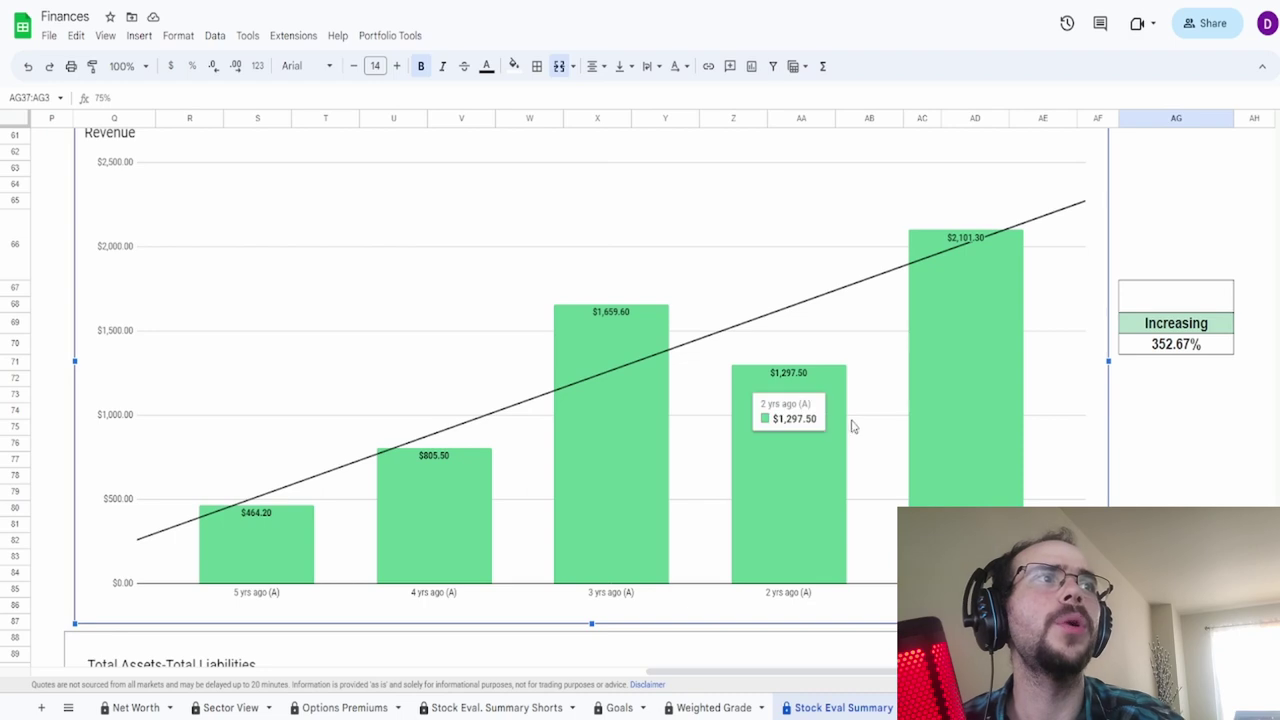
pyautogui.moveTo(931, 434)
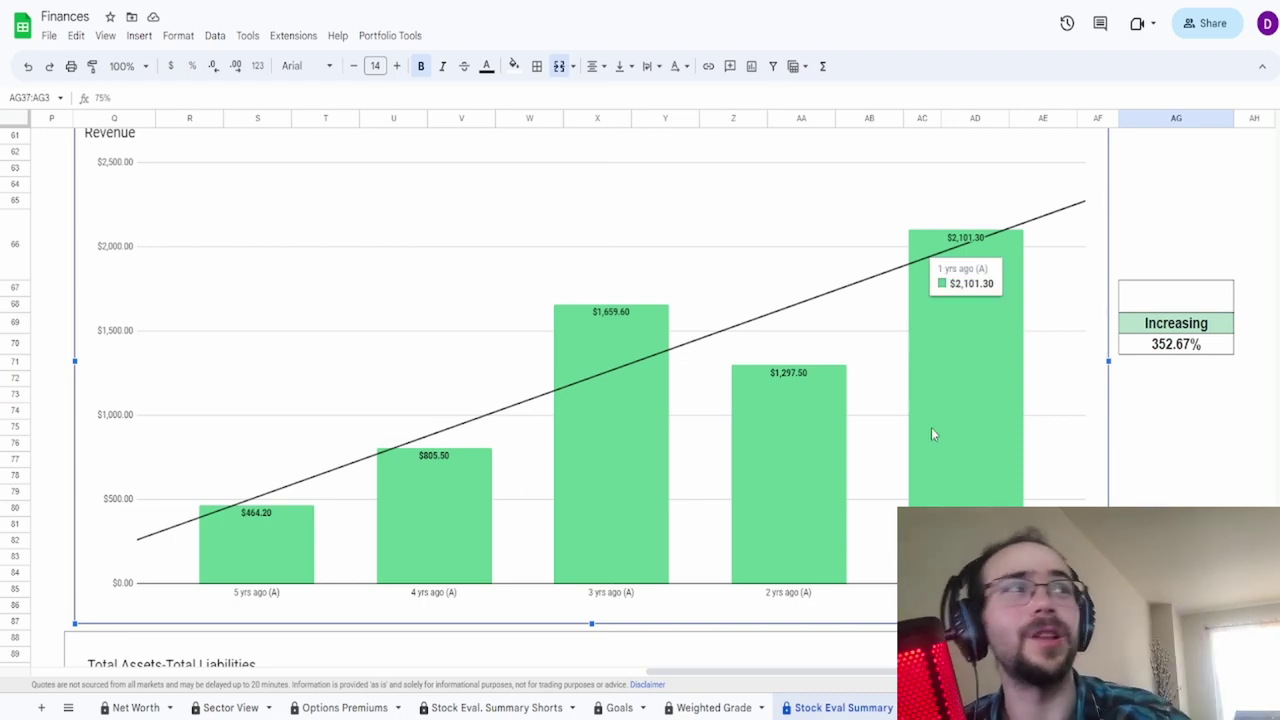
pyautogui.click(1228, 344)
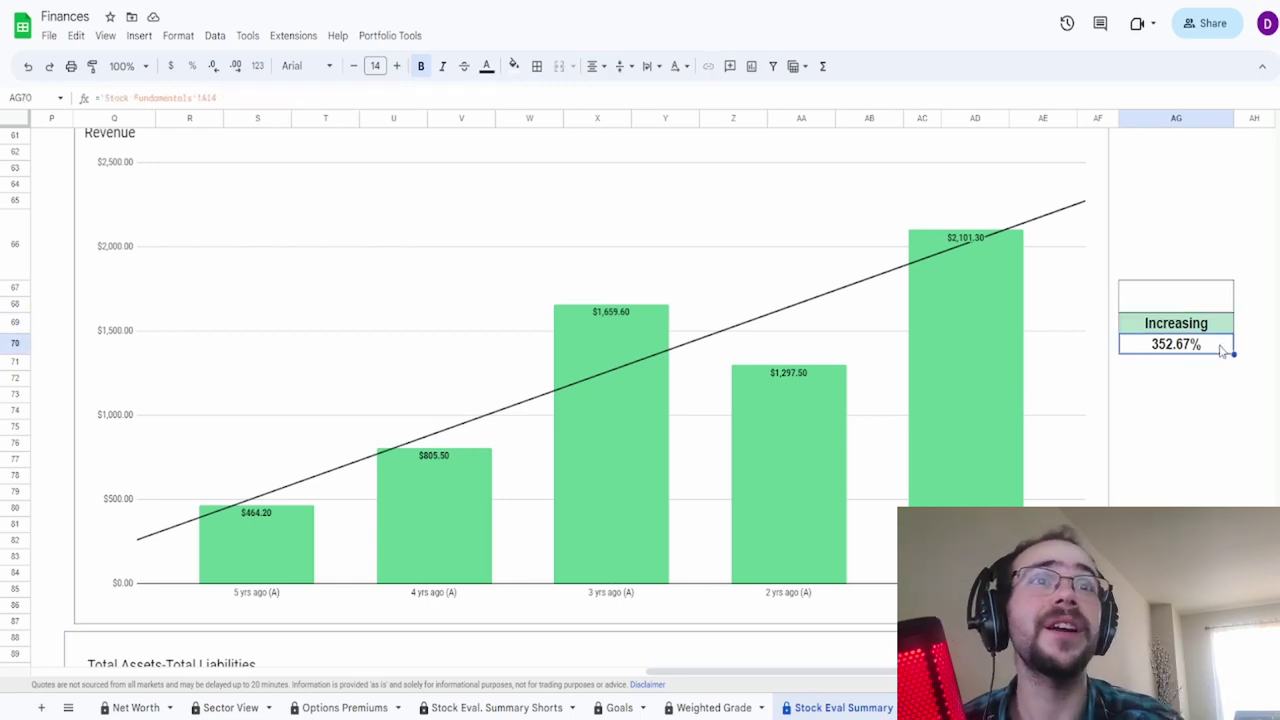
pyautogui.click(490, 513)
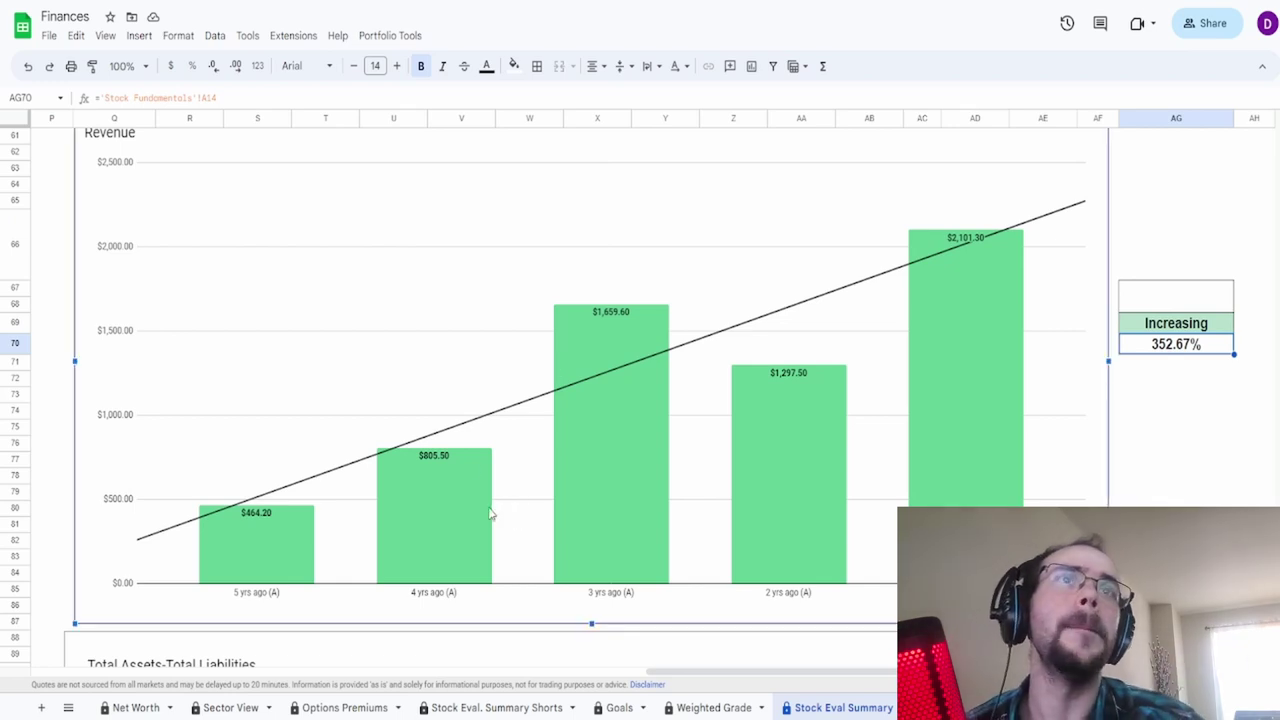
pyautogui.moveTo(490, 513)
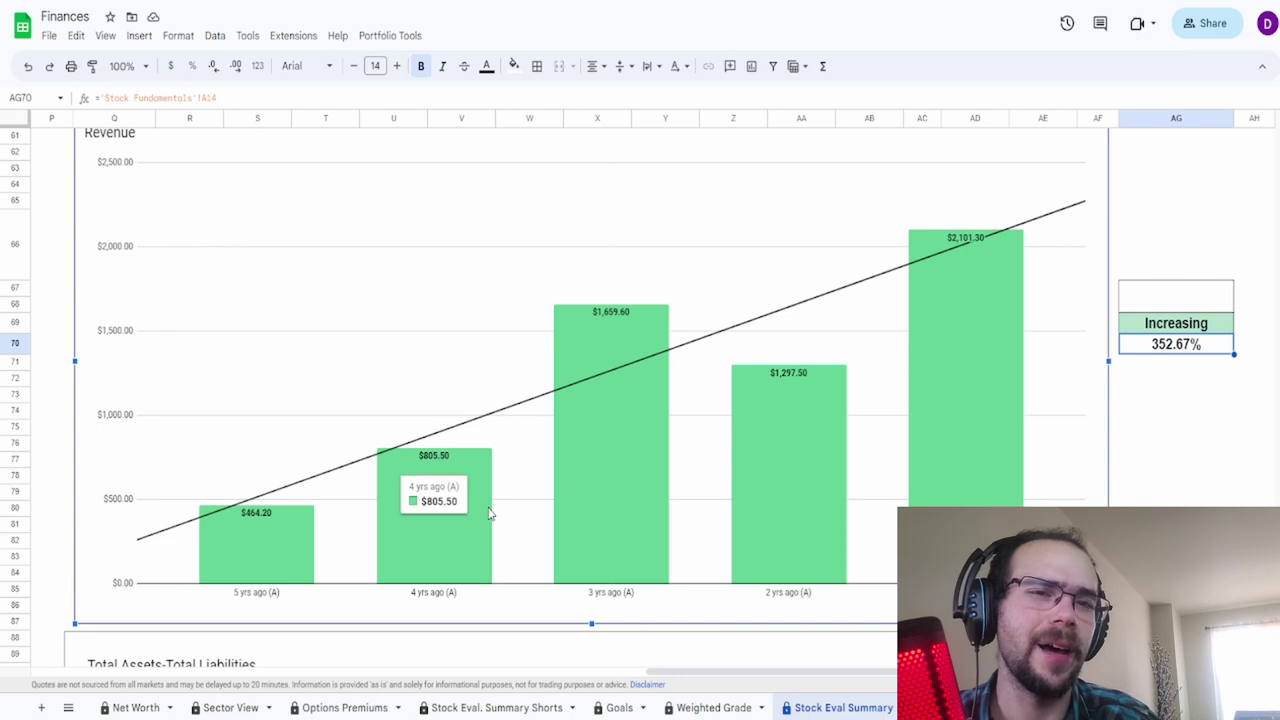
pyautogui.moveTo(633, 477)
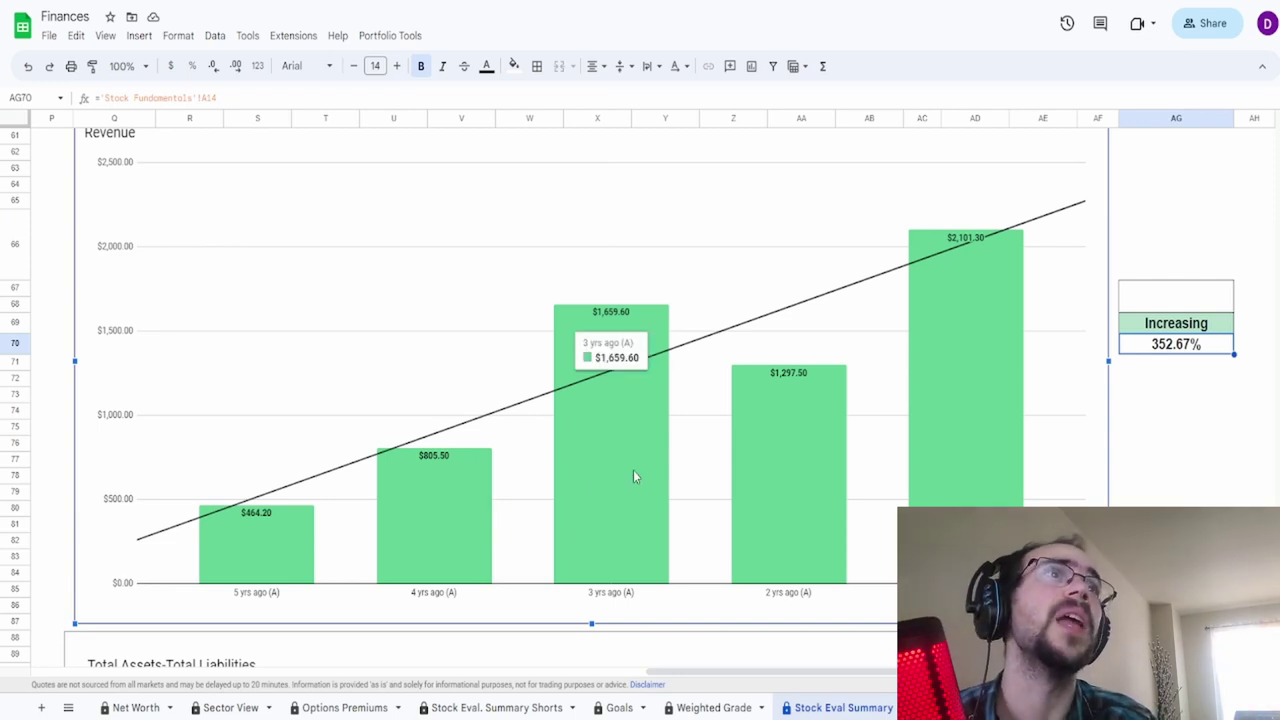
pyautogui.moveTo(771, 521)
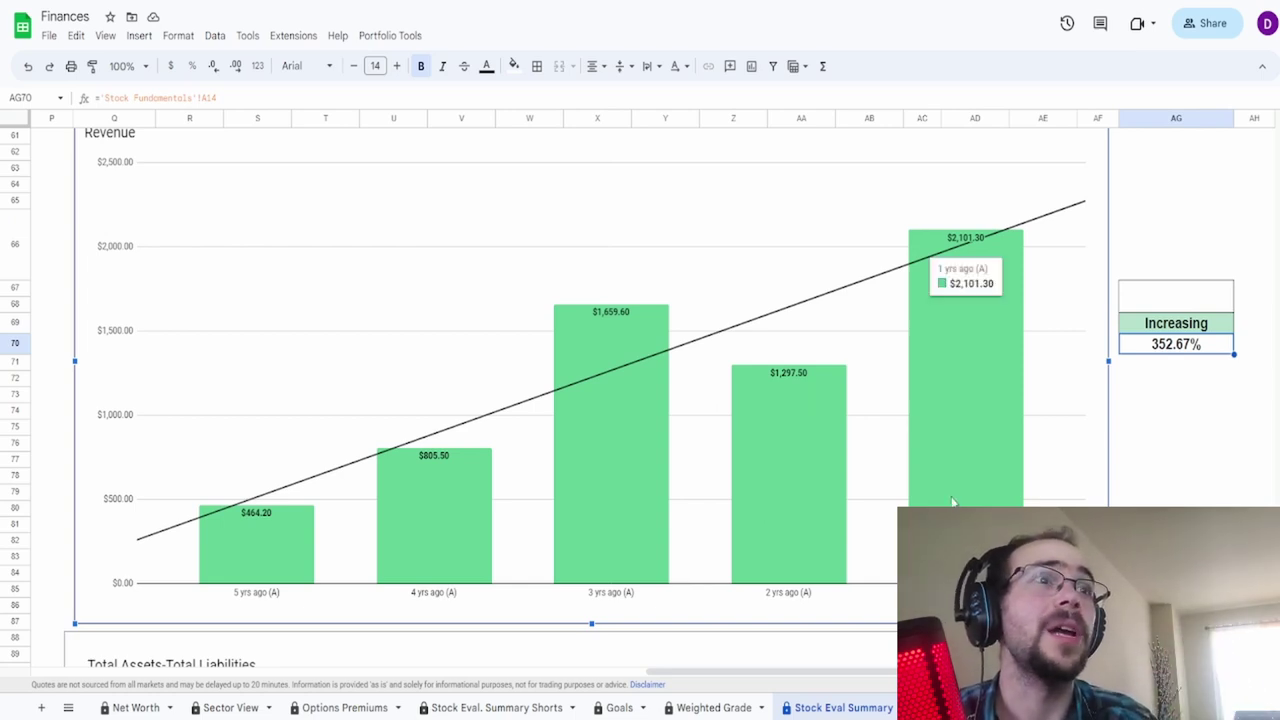
# - Enter a 50% rating for Revenue in the blank cell above its trend label
pyautogui.click(1211, 295)
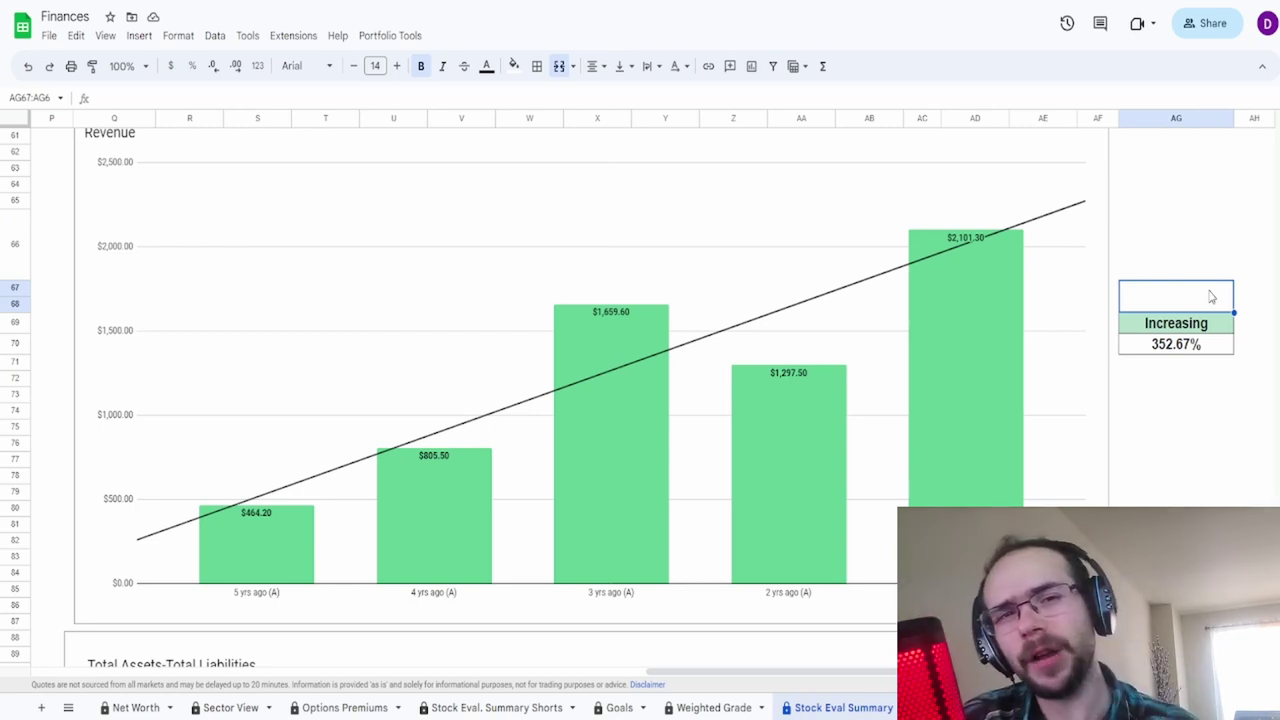
pyautogui.write('55')
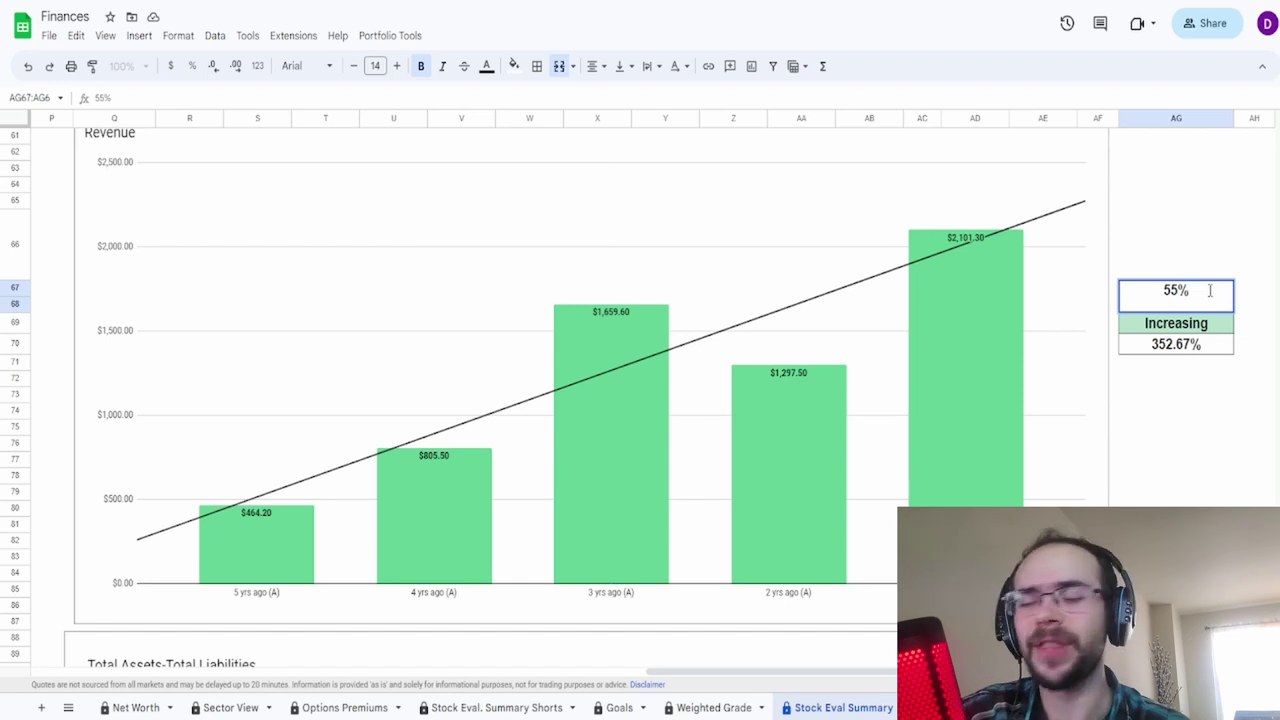
pyautogui.press('BackSpace')
pyautogui.write('0')
pyautogui.hotkey('ctrl', 'Return')
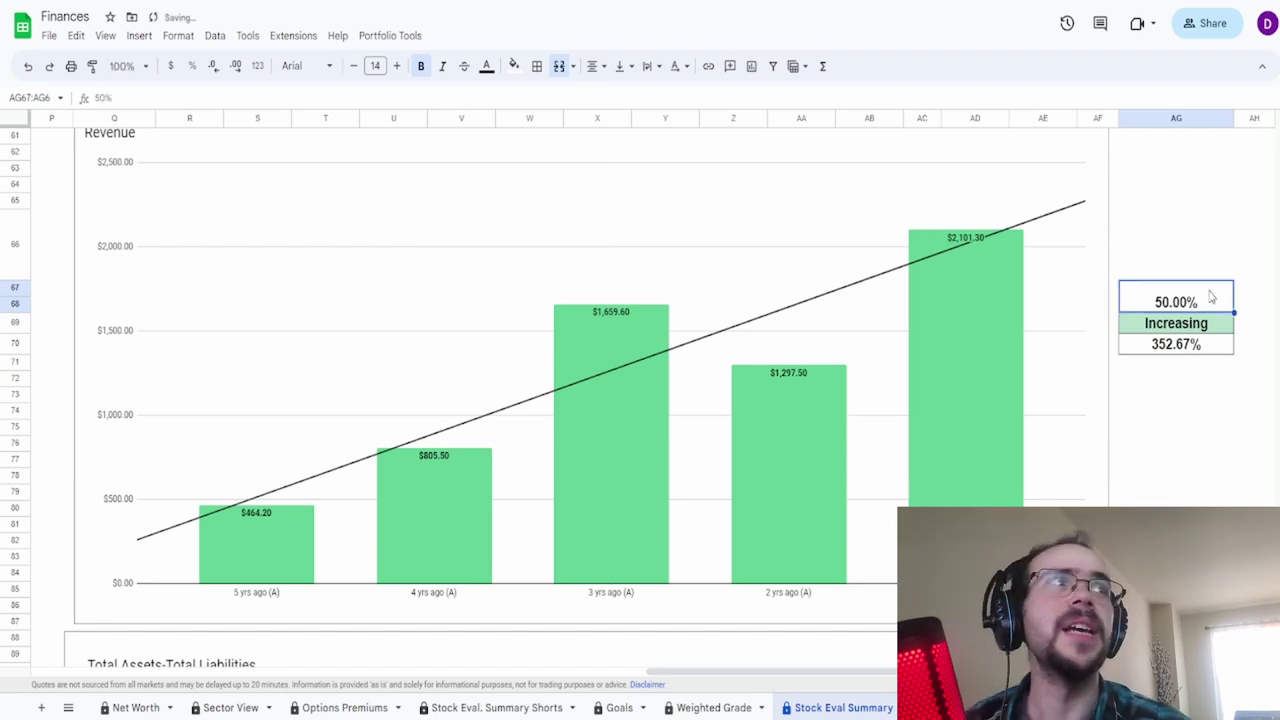
# - Review the Total Assets-Total Liabilities chart and its average figures, and enter an 80% rating in the blank cell above Average Total Assets
pyautogui.scroll(-6, 1210, 296)
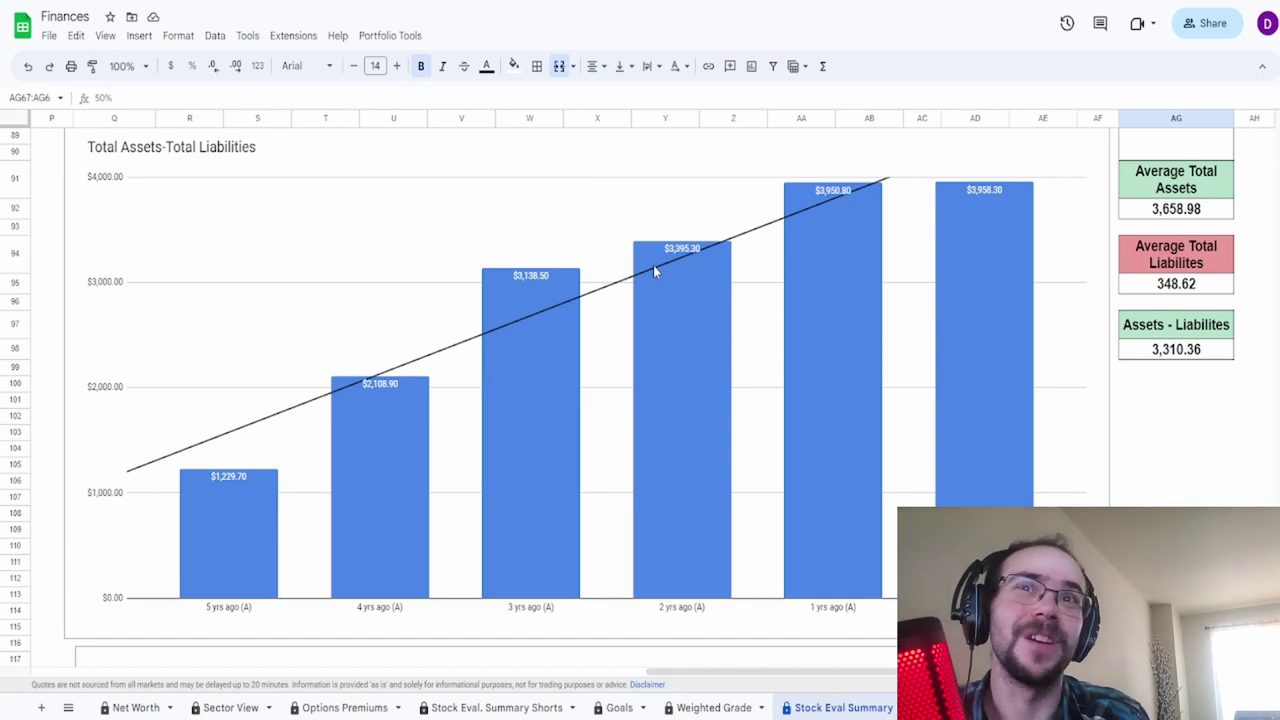
pyautogui.click(288, 480)
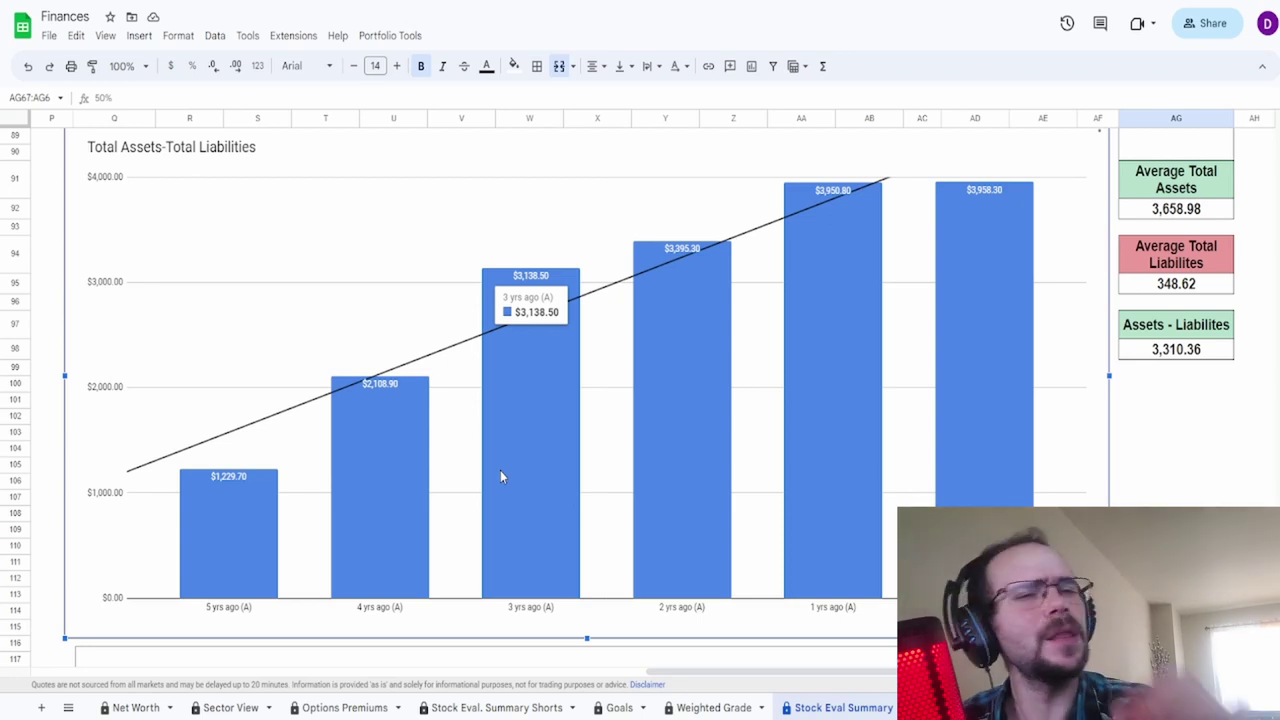
pyautogui.click(1157, 148)
pyautogui.click(1193, 216)
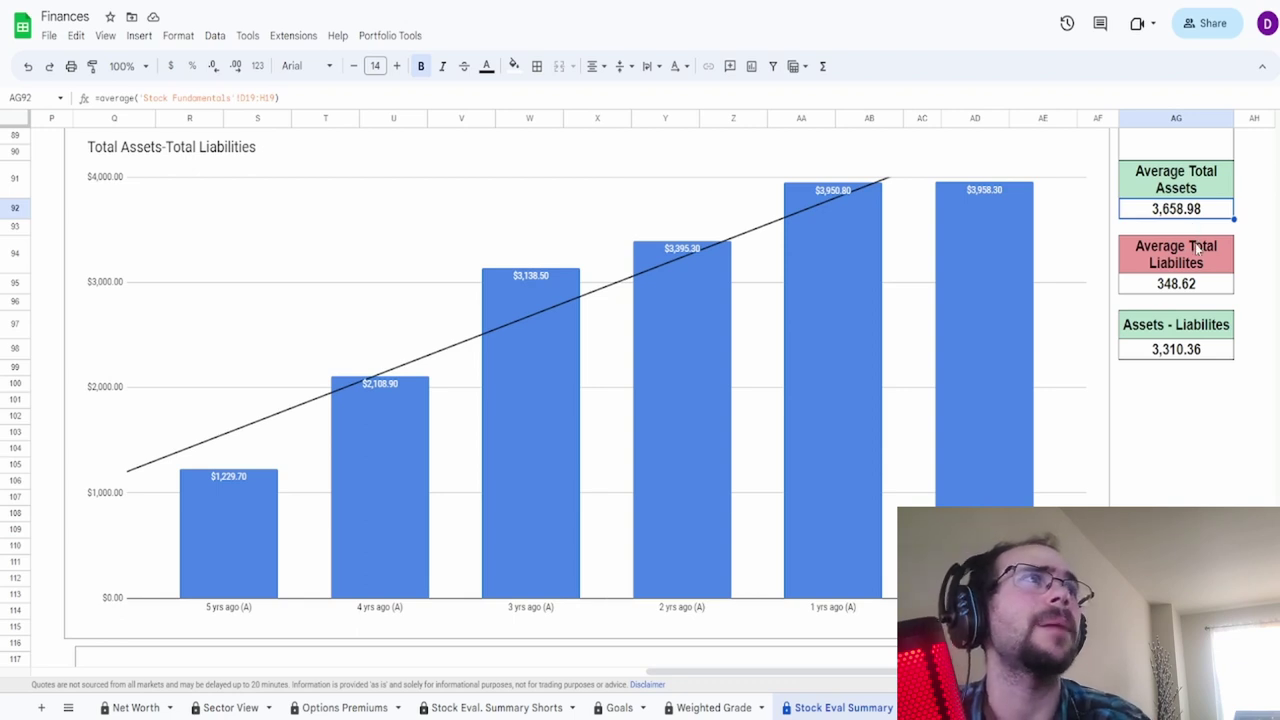
pyautogui.click(1187, 289)
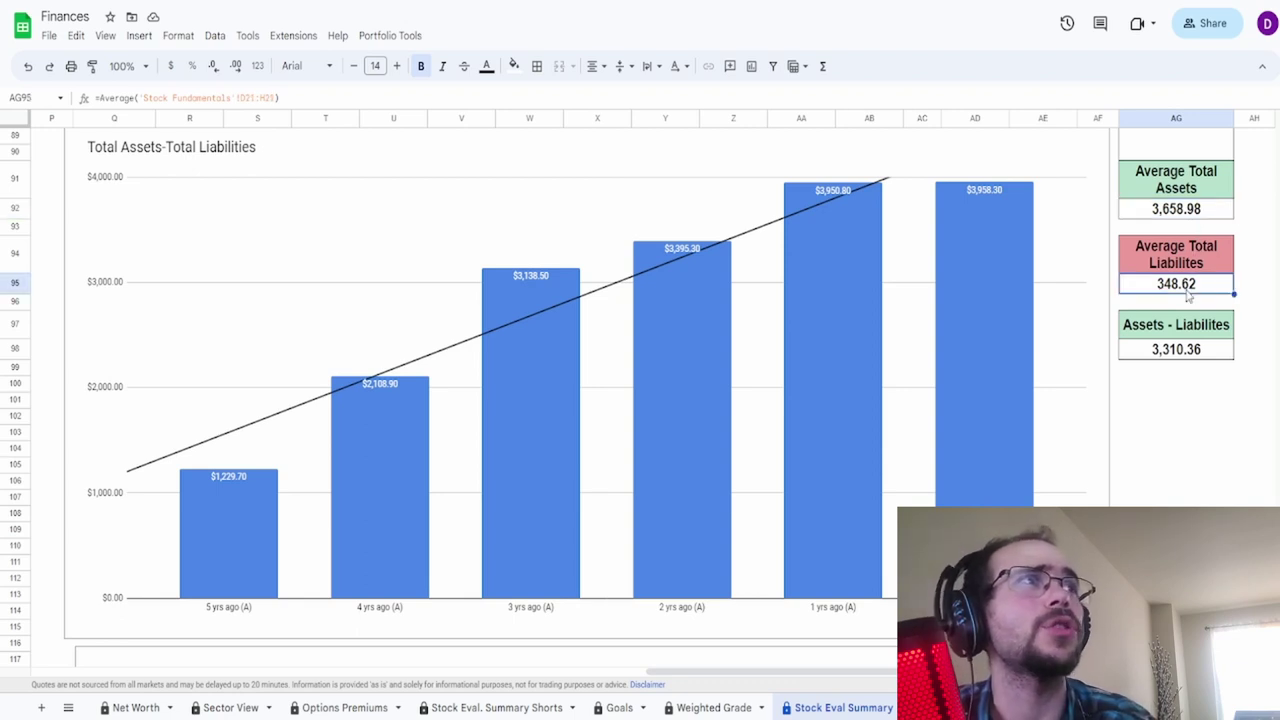
pyautogui.click(1179, 350)
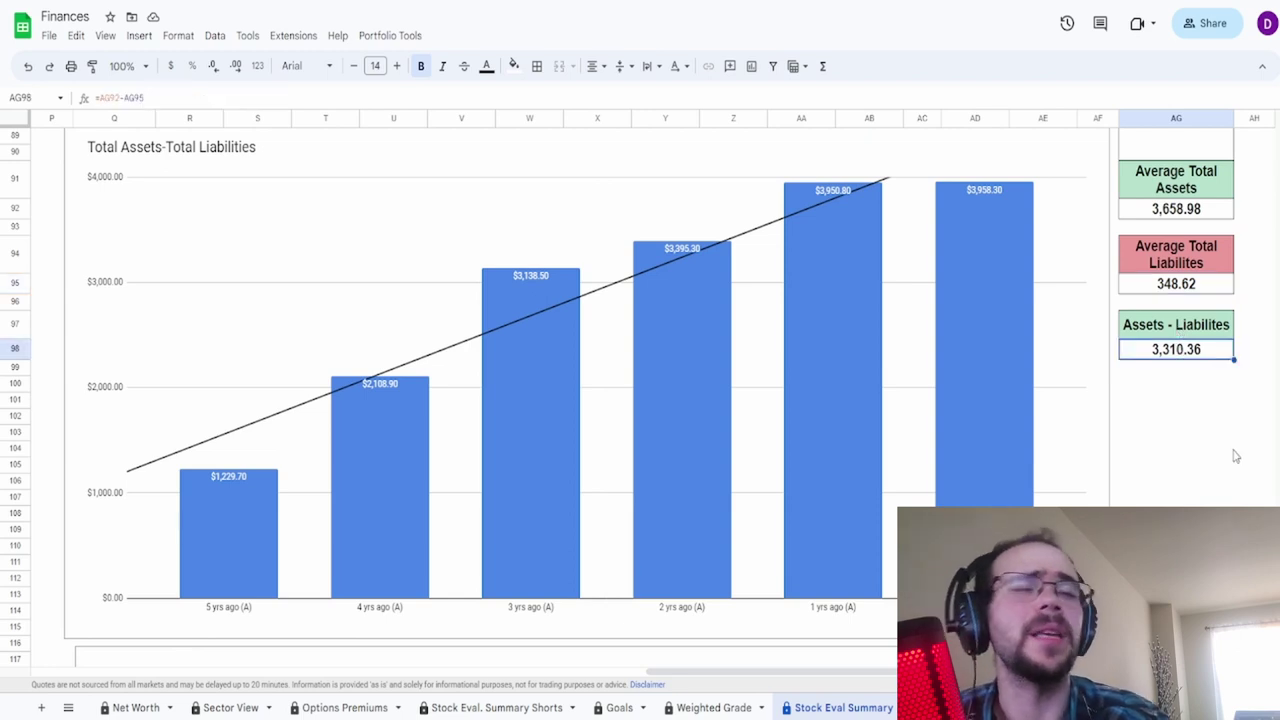
pyautogui.click(1216, 152)
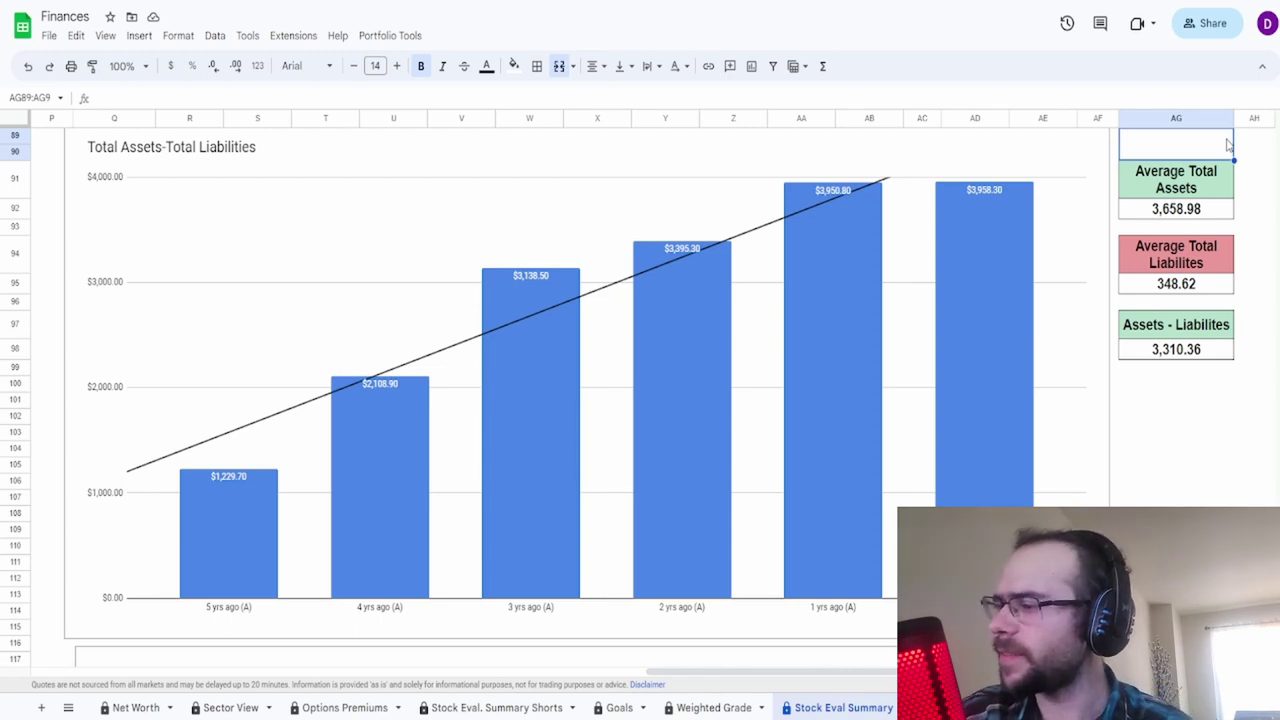
pyautogui.write('80%')
pyautogui.press('Return')
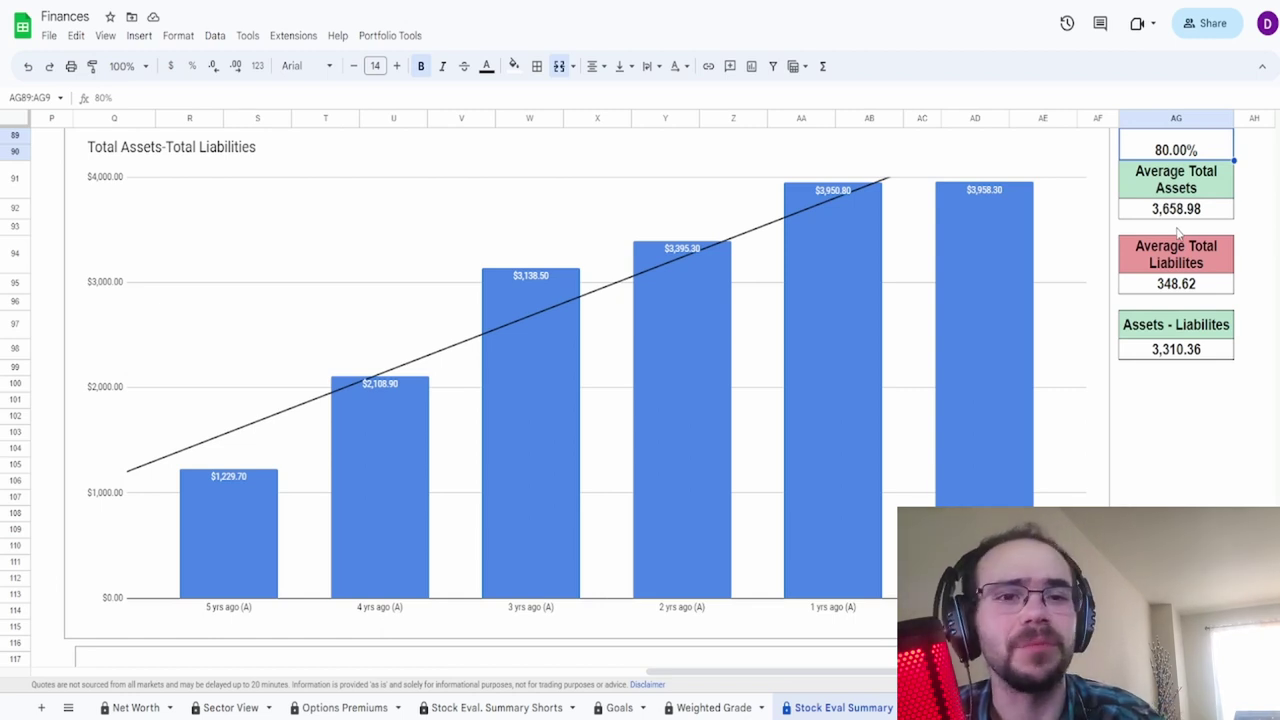
# - Review the Cashflow-Total Liabilities chart and its average, and enter a 100% rating in the blank cell above the average's label
pyautogui.scroll(-5, 1178, 232)
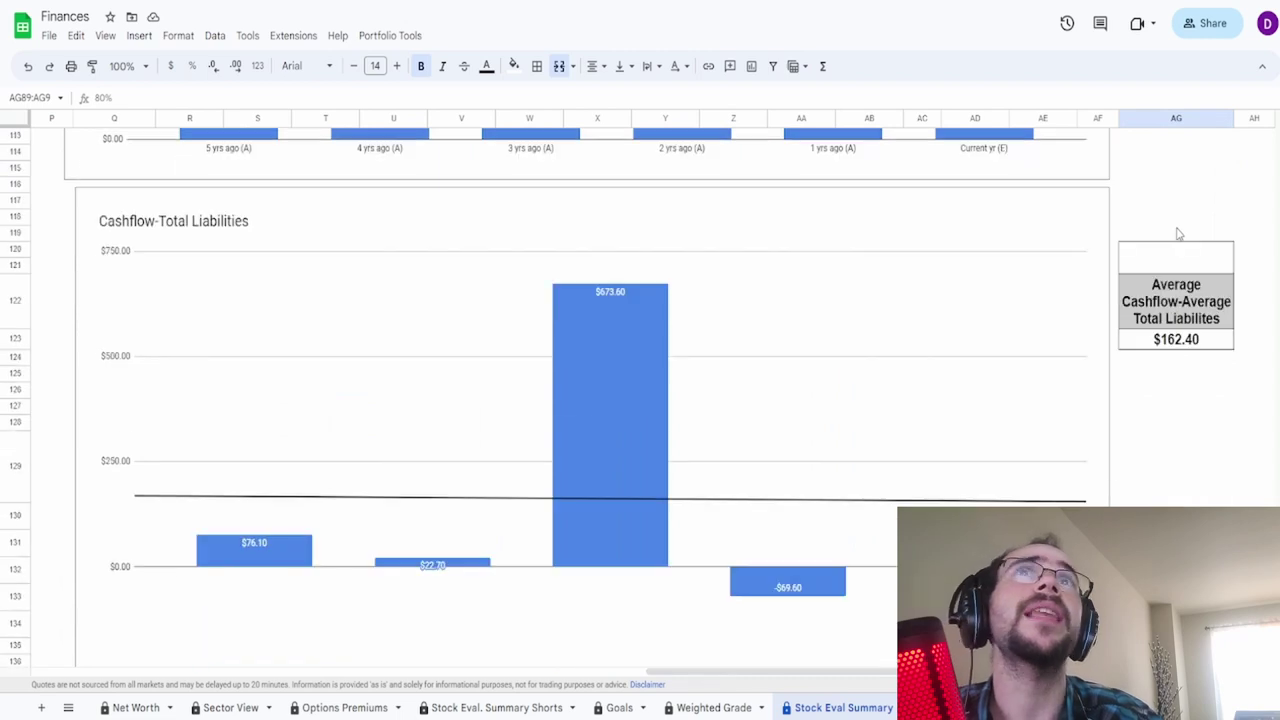
pyautogui.scroll(-1, 1178, 232)
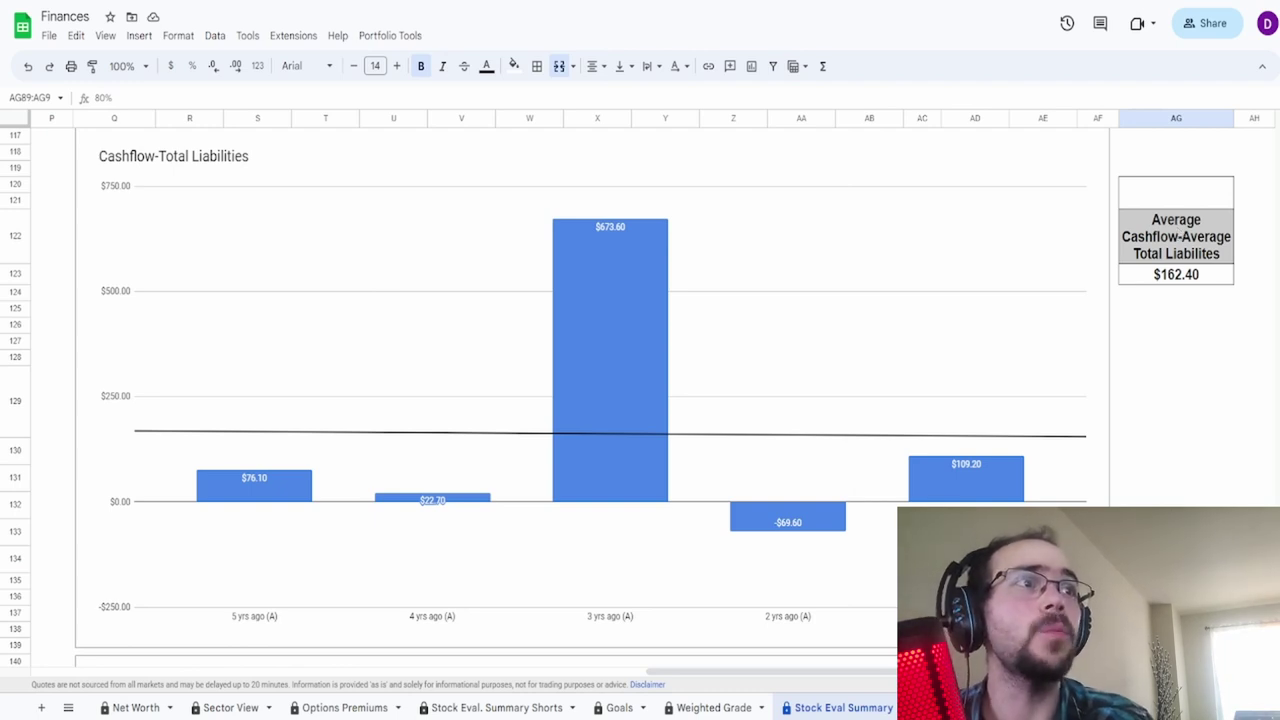
pyautogui.click(942, 479)
pyautogui.moveTo(957, 491)
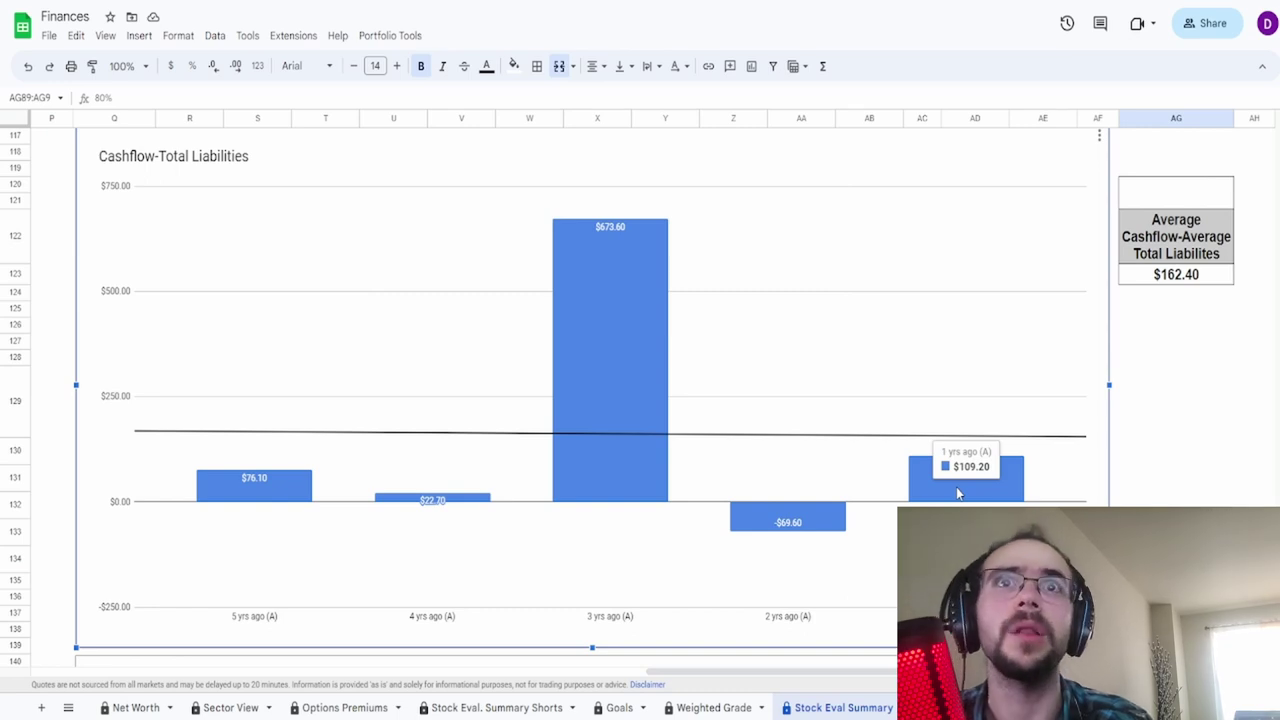
pyautogui.moveTo(307, 497)
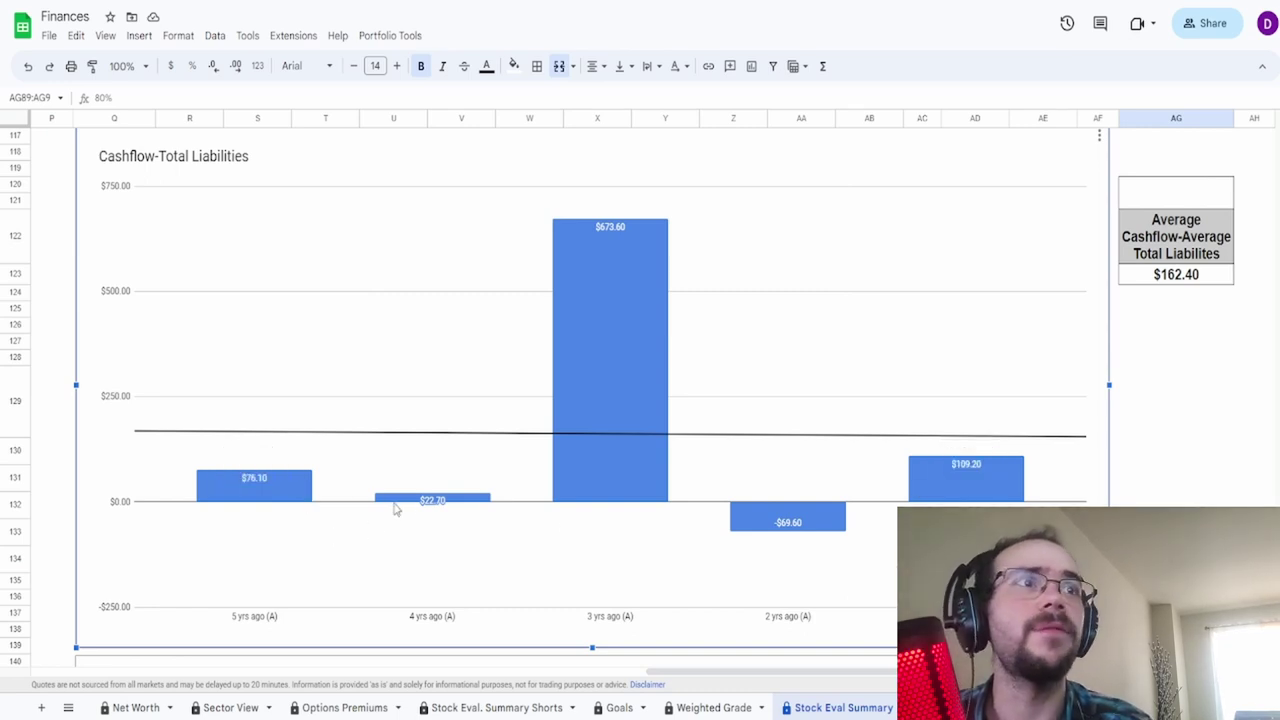
pyautogui.moveTo(409, 503)
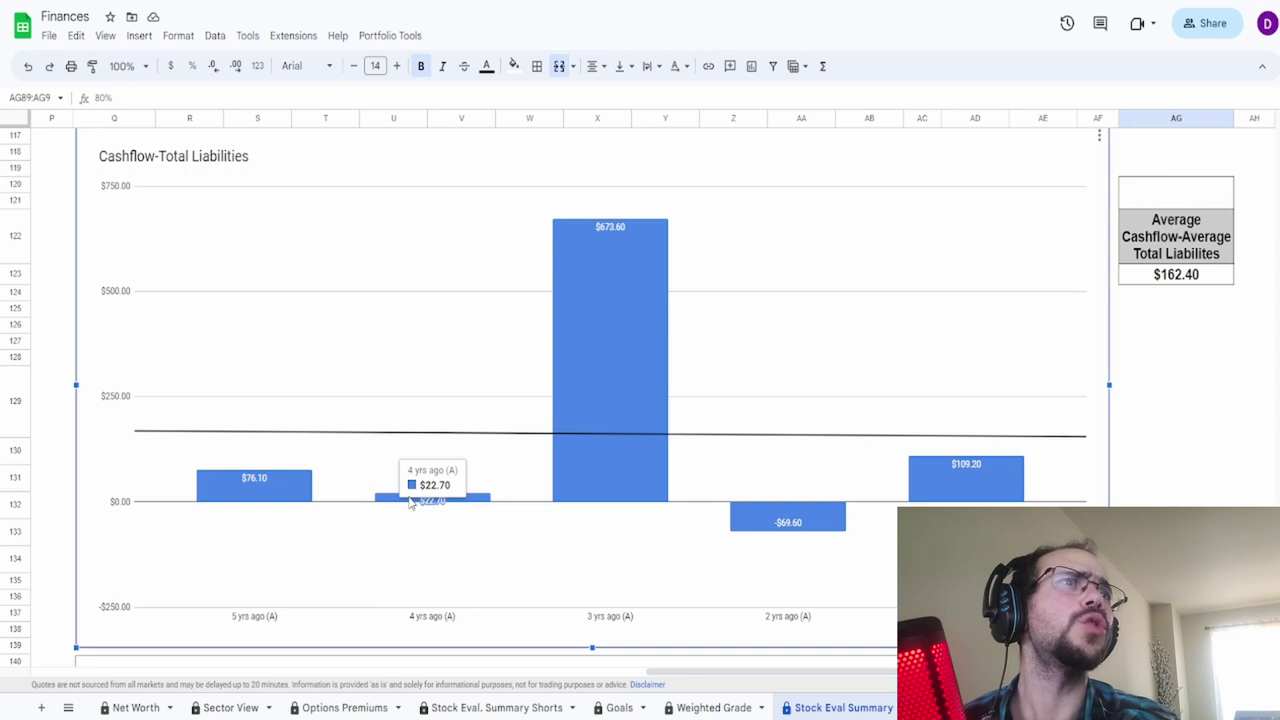
pyautogui.moveTo(843, 525)
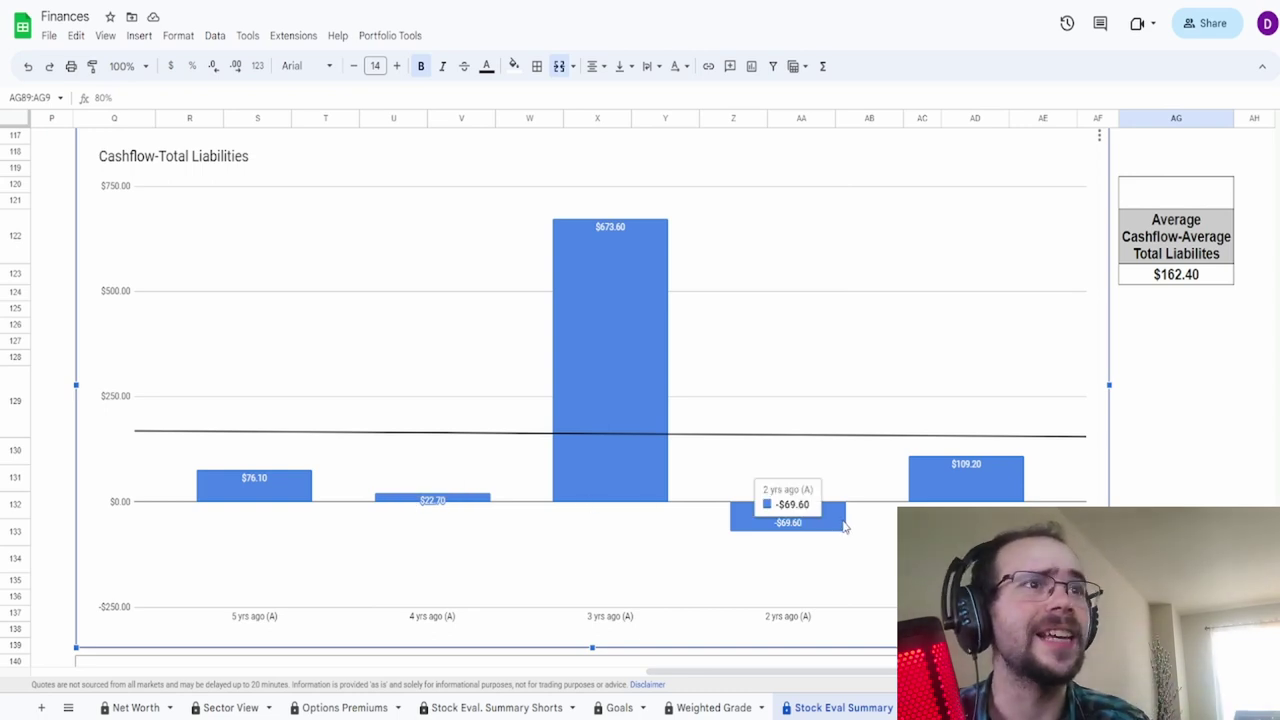
pyautogui.click(1145, 279)
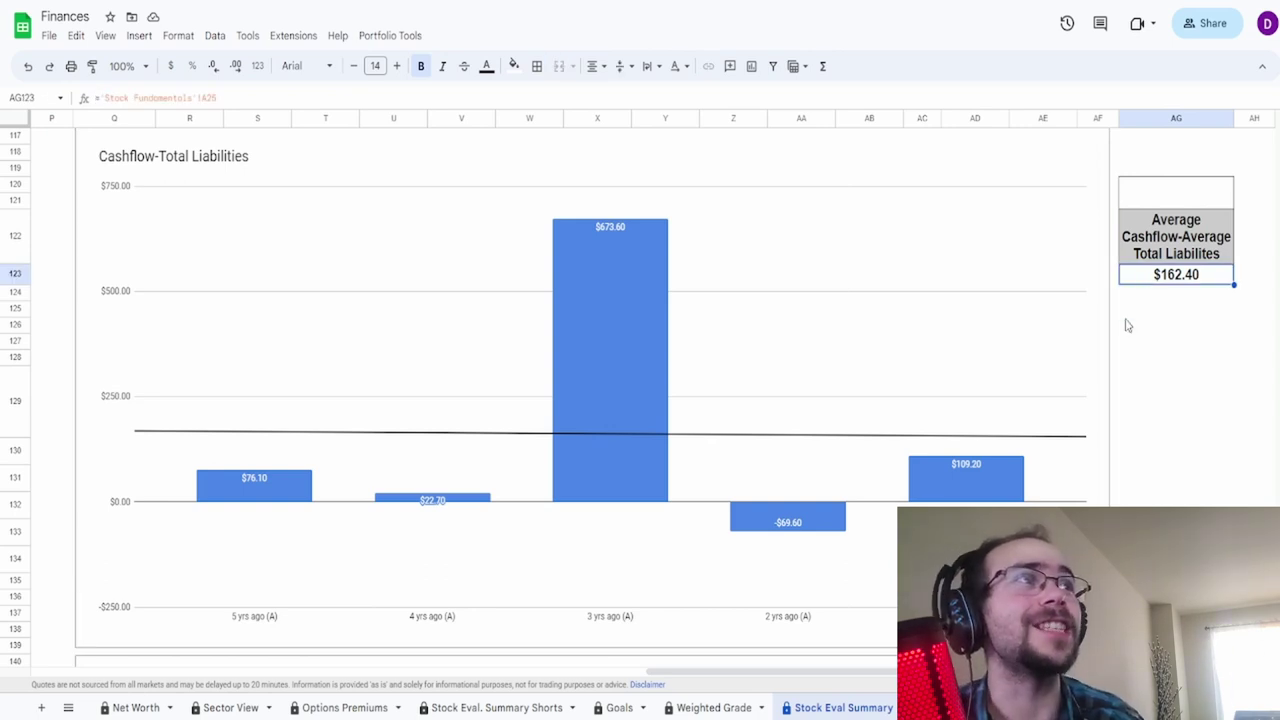
pyautogui.click(1172, 198)
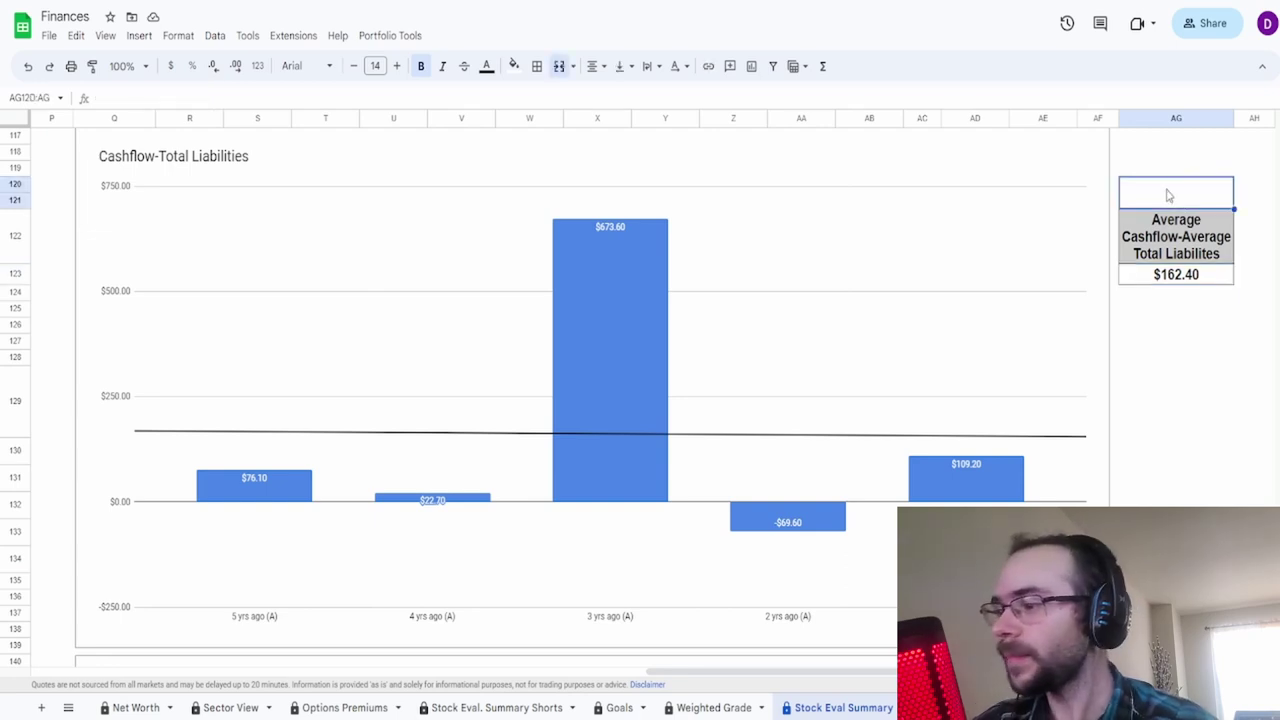
pyautogui.write('100')
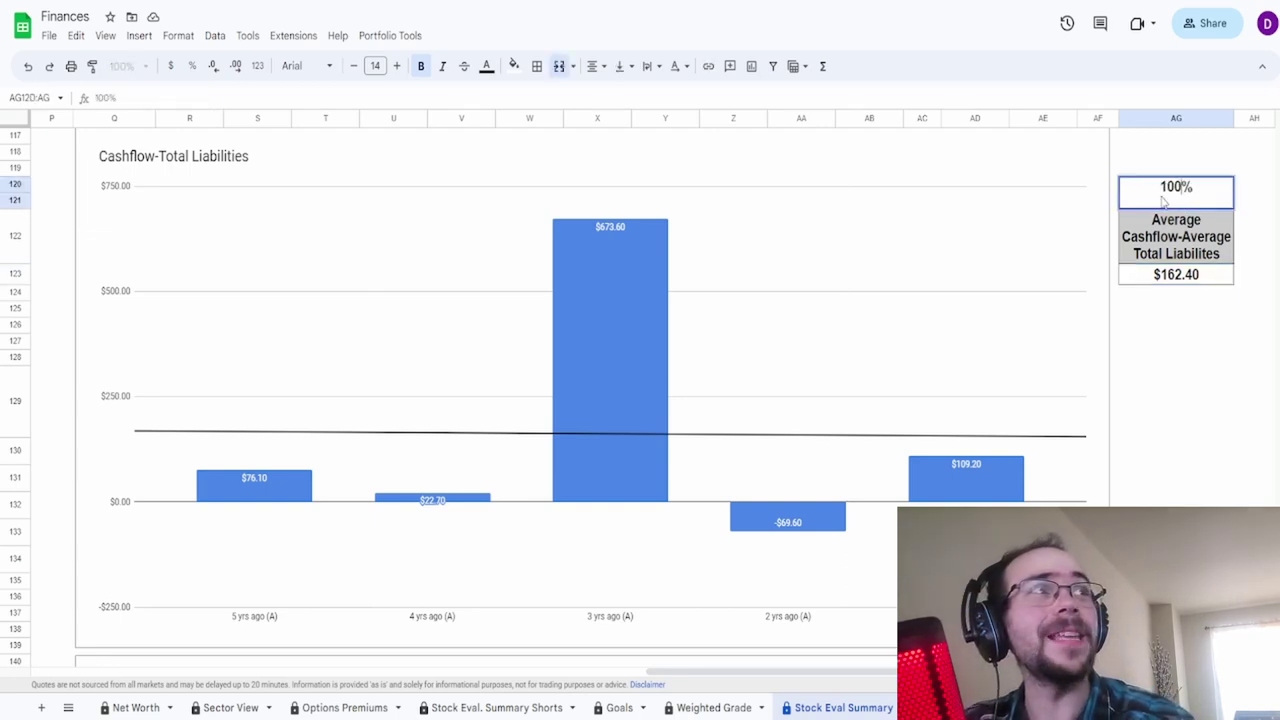
pyautogui.press('Return')
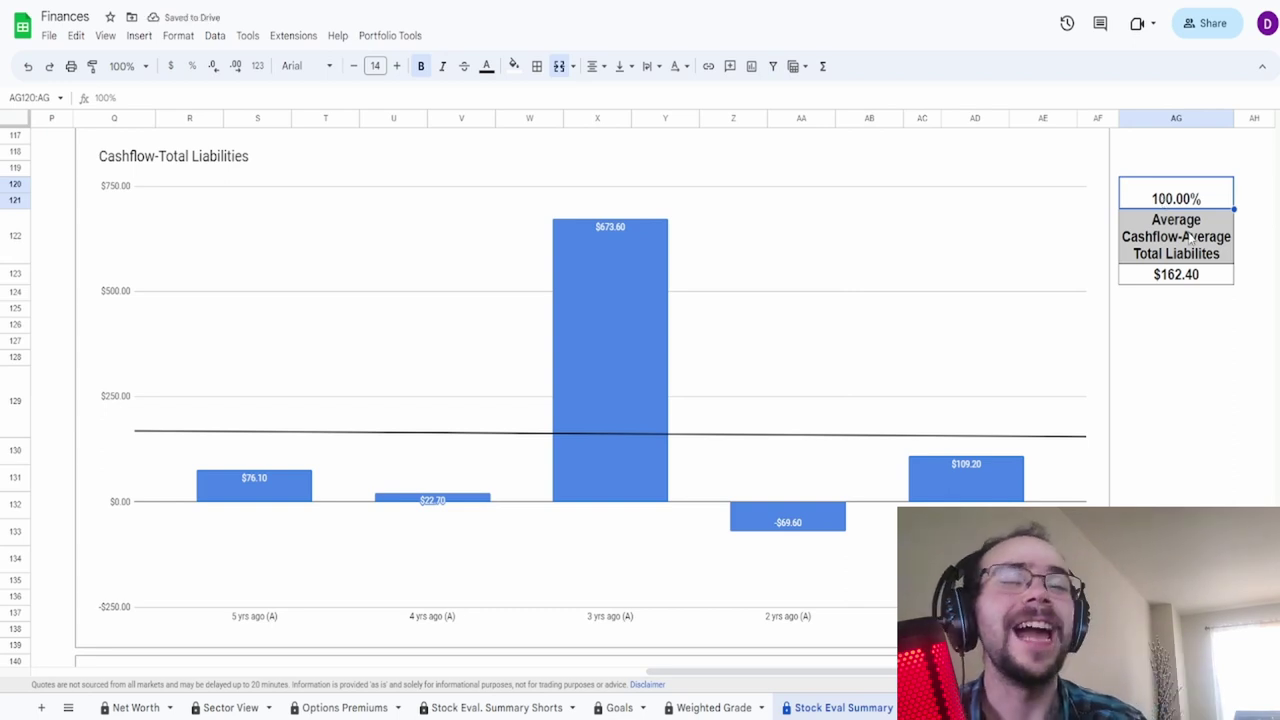
# - Review the Shares Outstanding chart with its 5-year and previous-to-current changes, and enter a 90% rating in the blank cell above 5 Yr
pyautogui.scroll(-5, 1192, 241)
pyautogui.scroll(-1, 1192, 241)
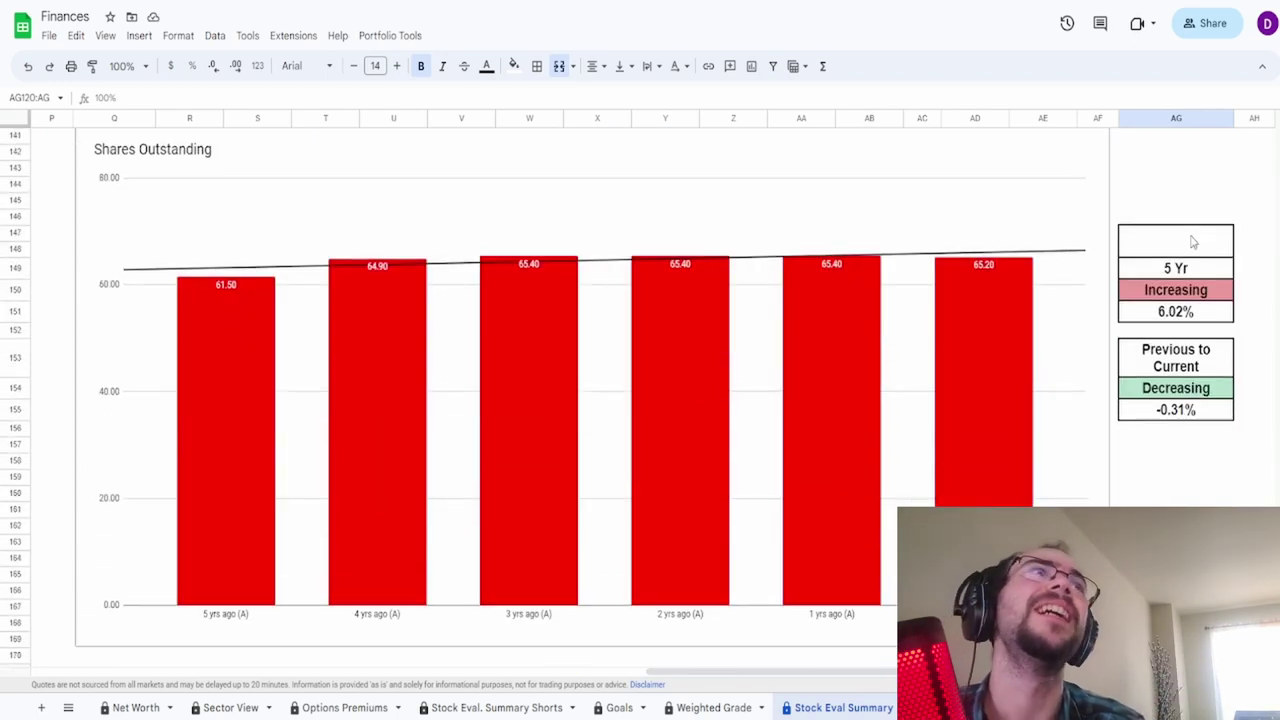
pyautogui.click(962, 225)
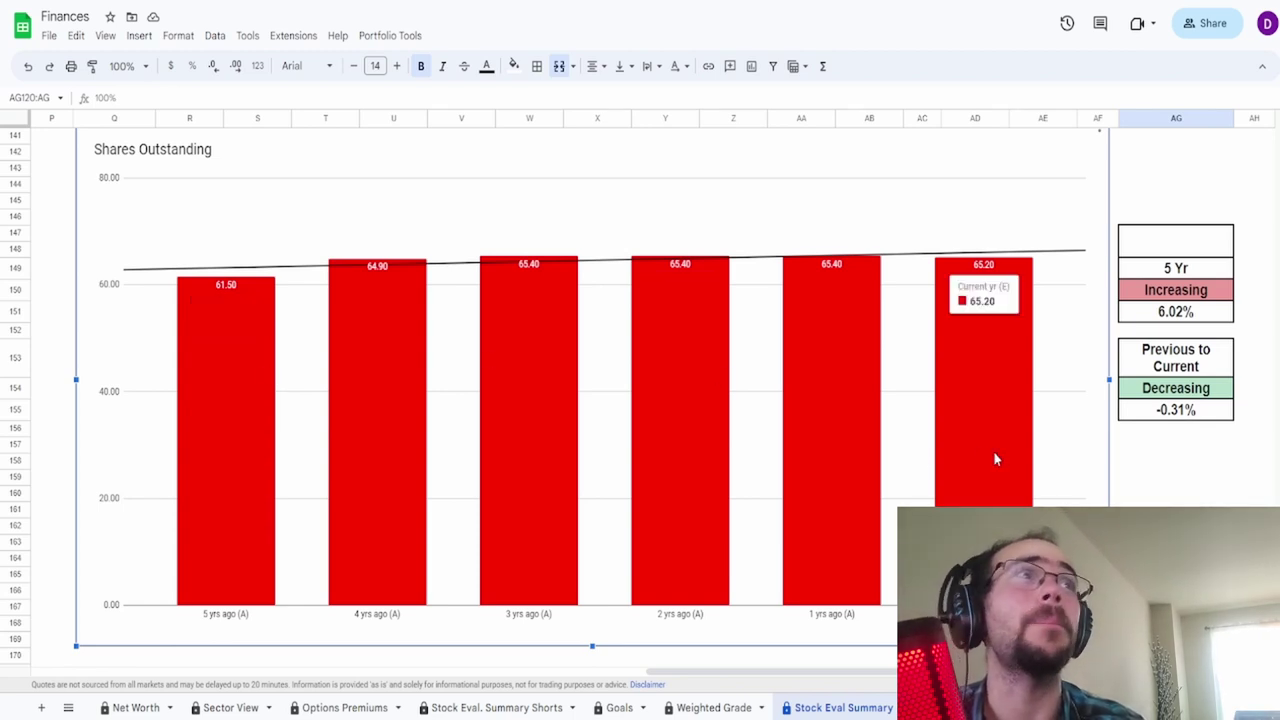
pyautogui.click(1153, 318)
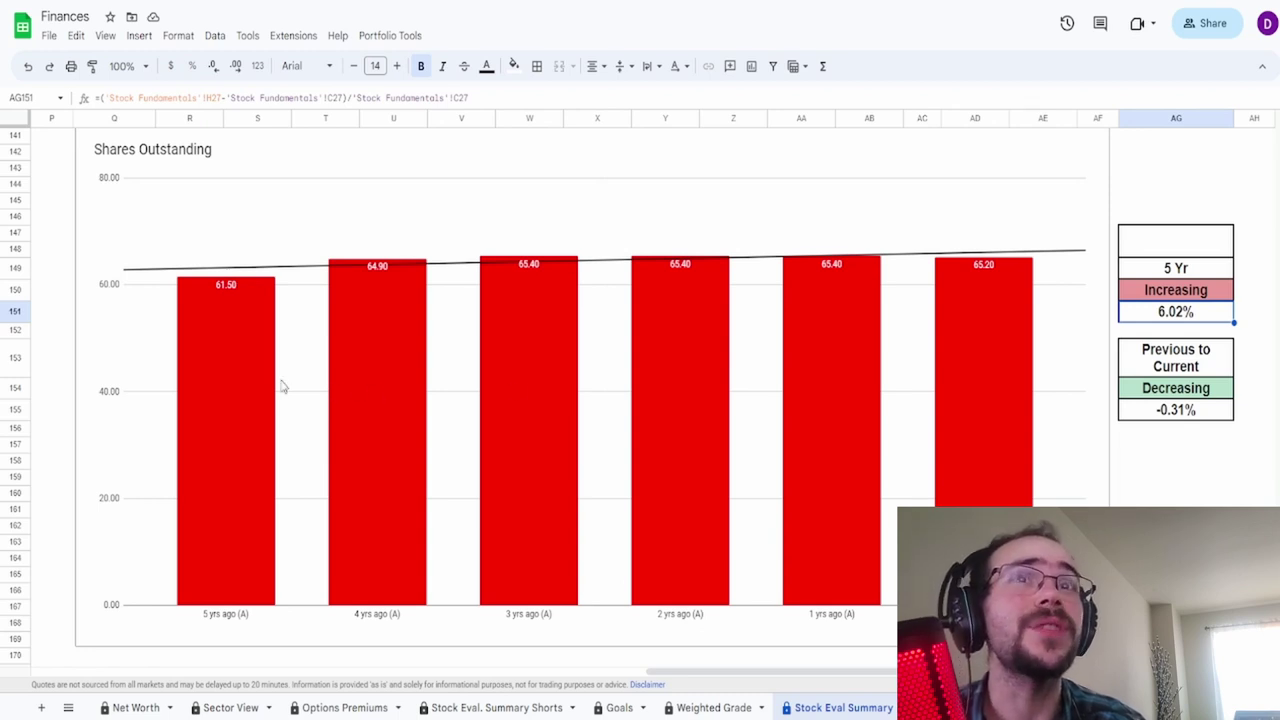
pyautogui.click(247, 380)
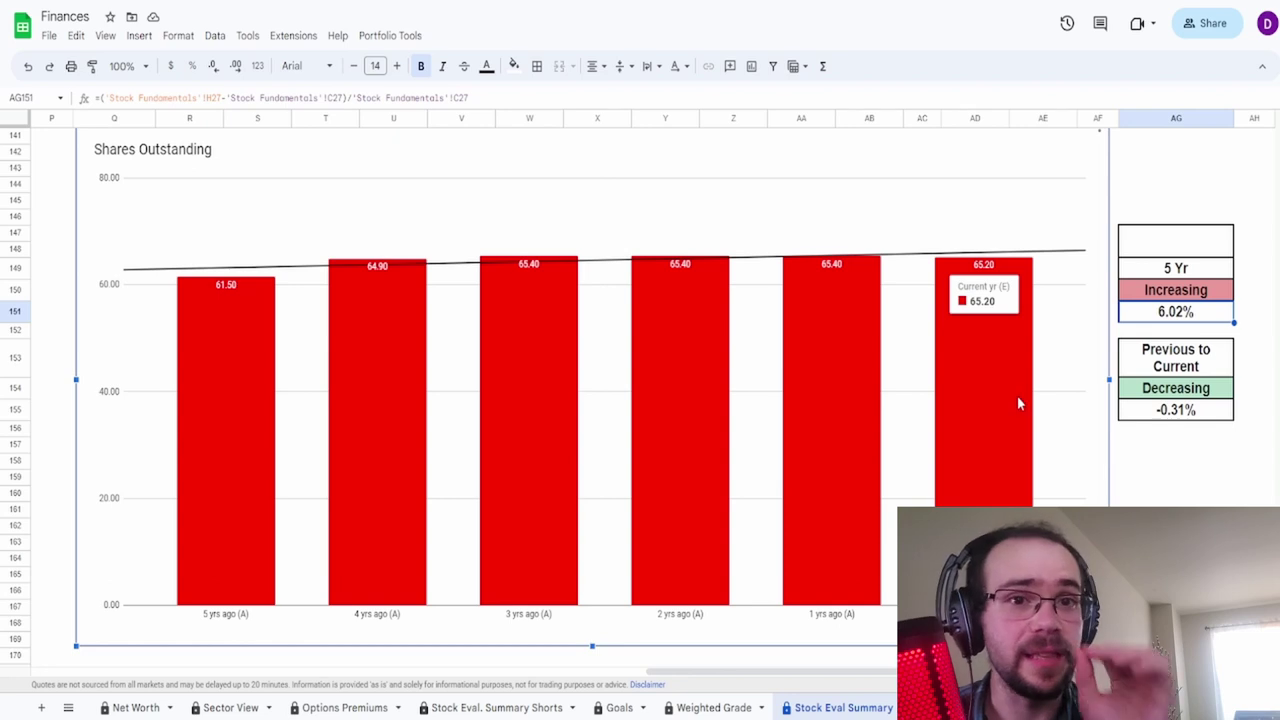
pyautogui.click(1140, 411)
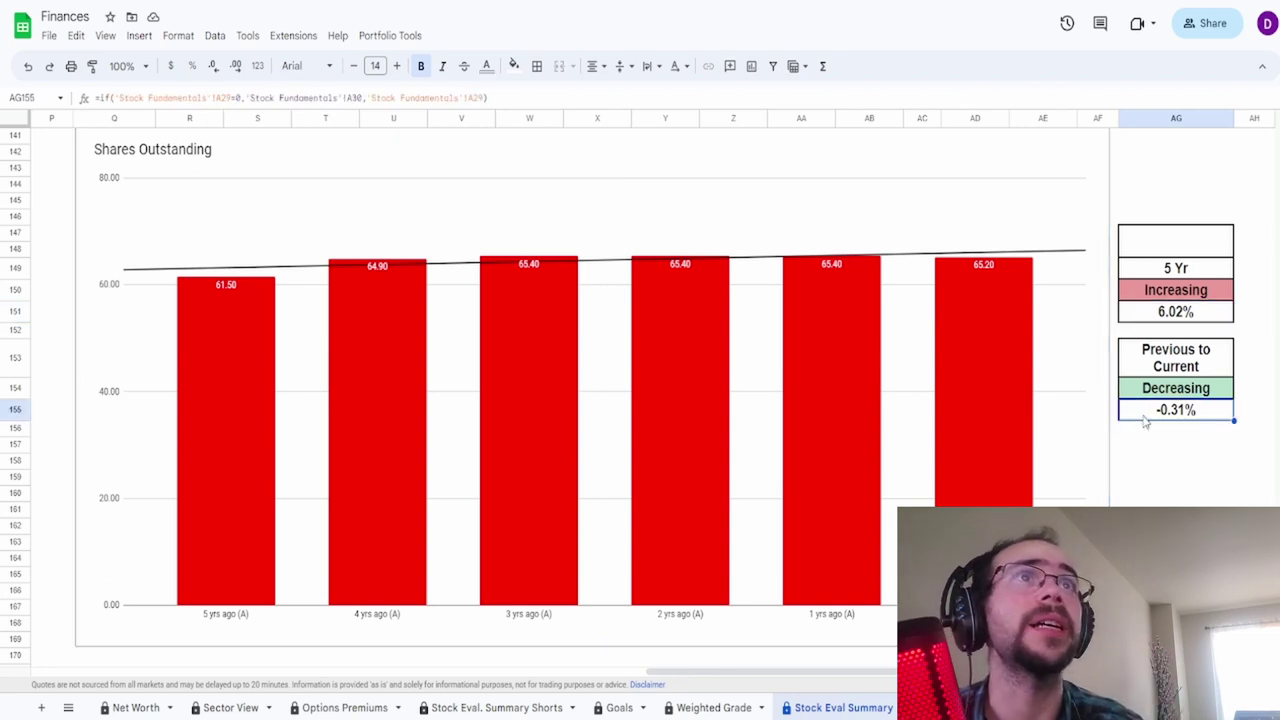
pyautogui.click(550, 424)
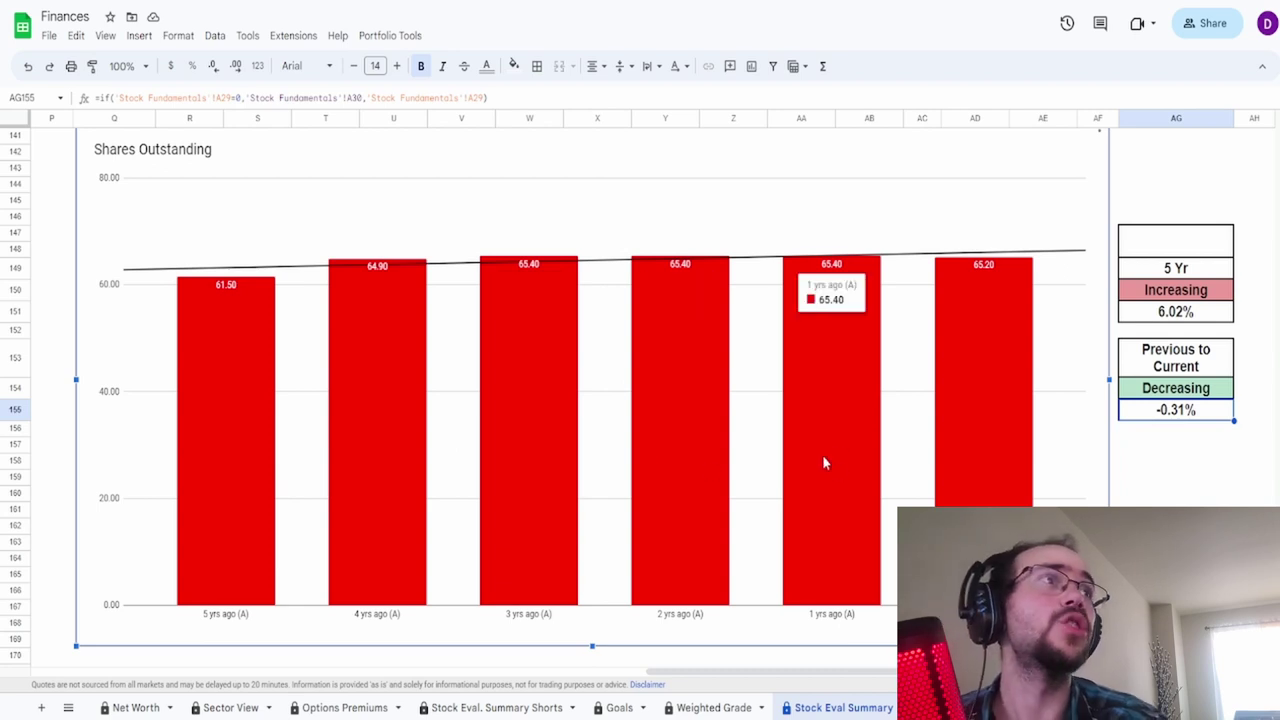
pyautogui.click(1196, 249)
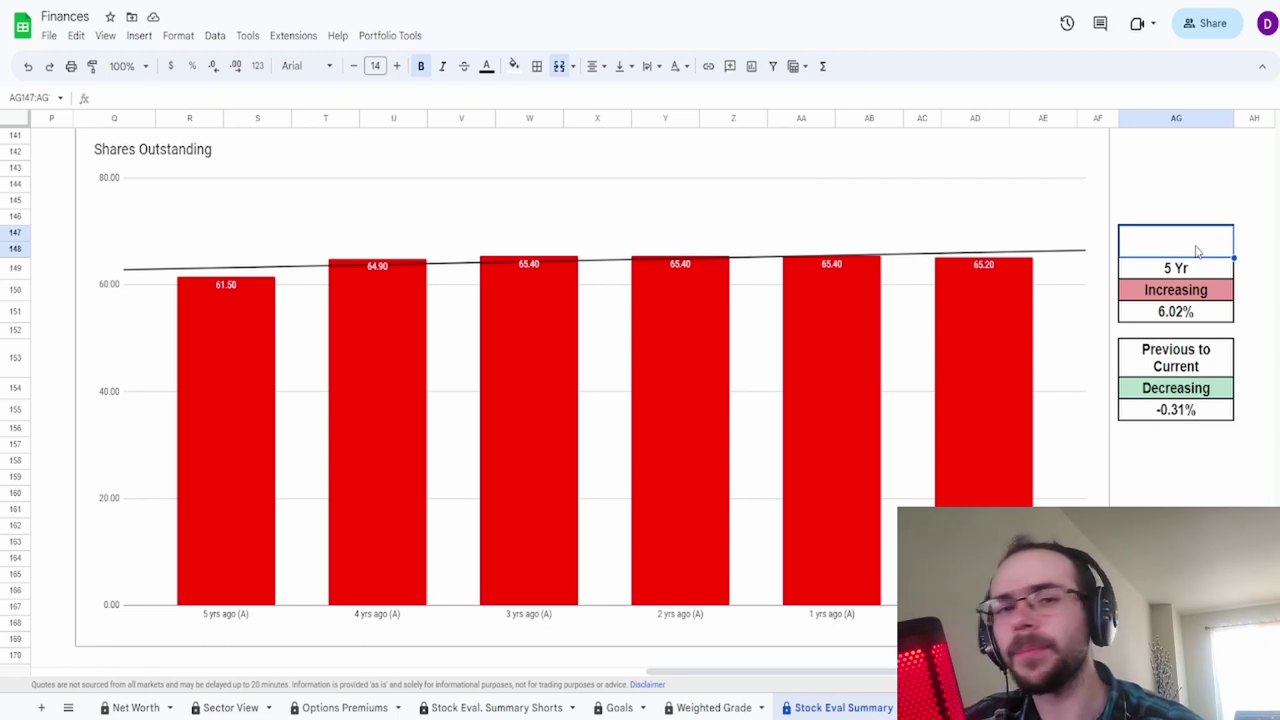
pyautogui.write('90%')
pyautogui.press('Return')
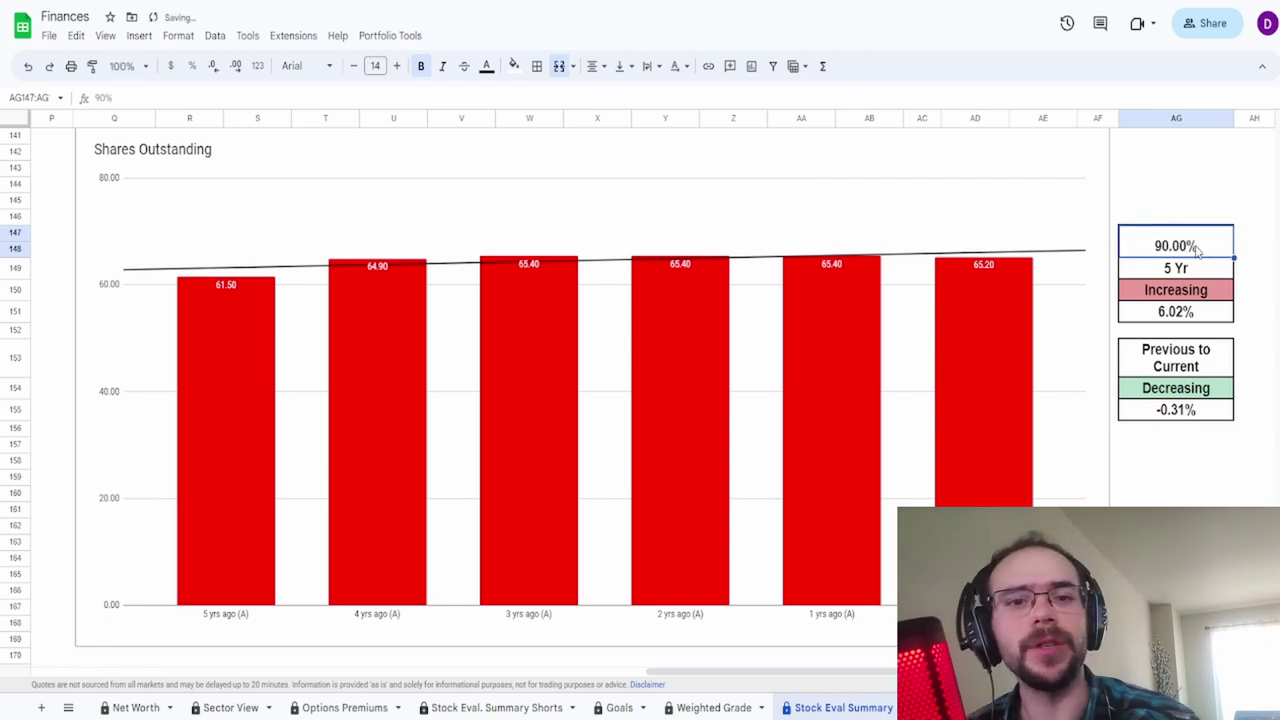
pyautogui.click(705, 277)
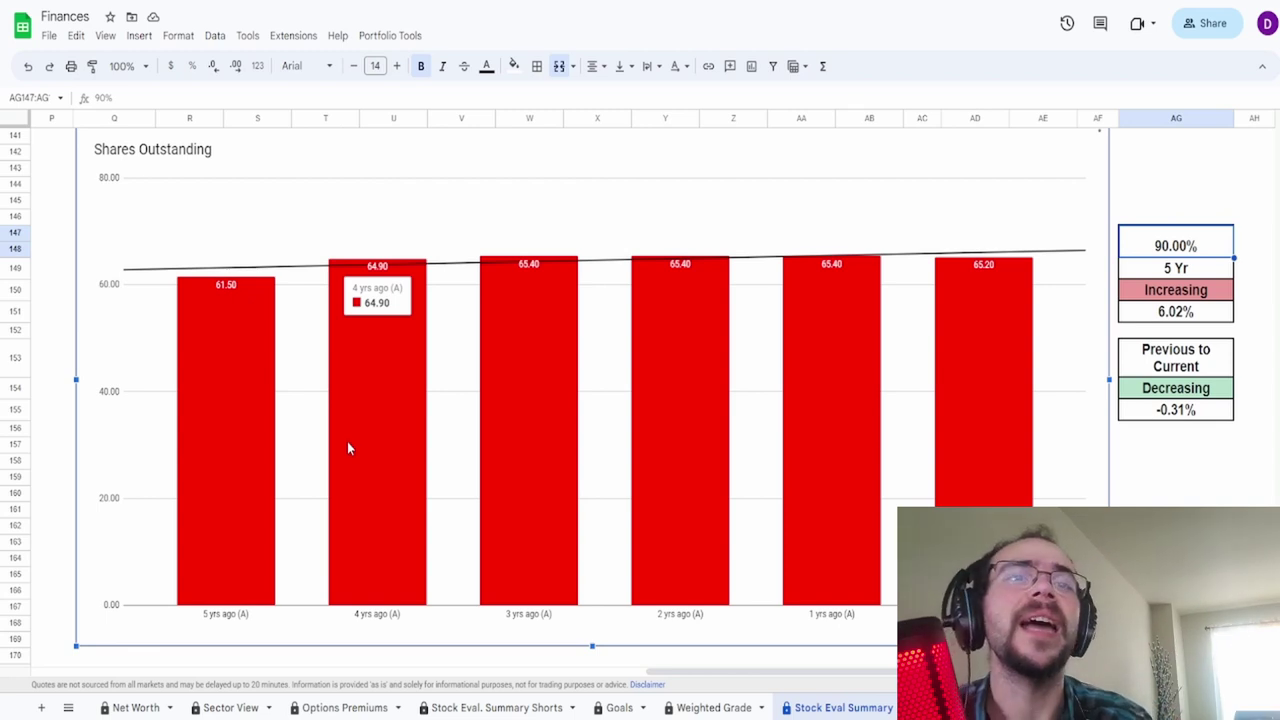
# - Review the Cash and Equivalent chart along with the average cash figure beside it
pyautogui.scroll(-5, 347, 441)
pyautogui.click(971, 458)
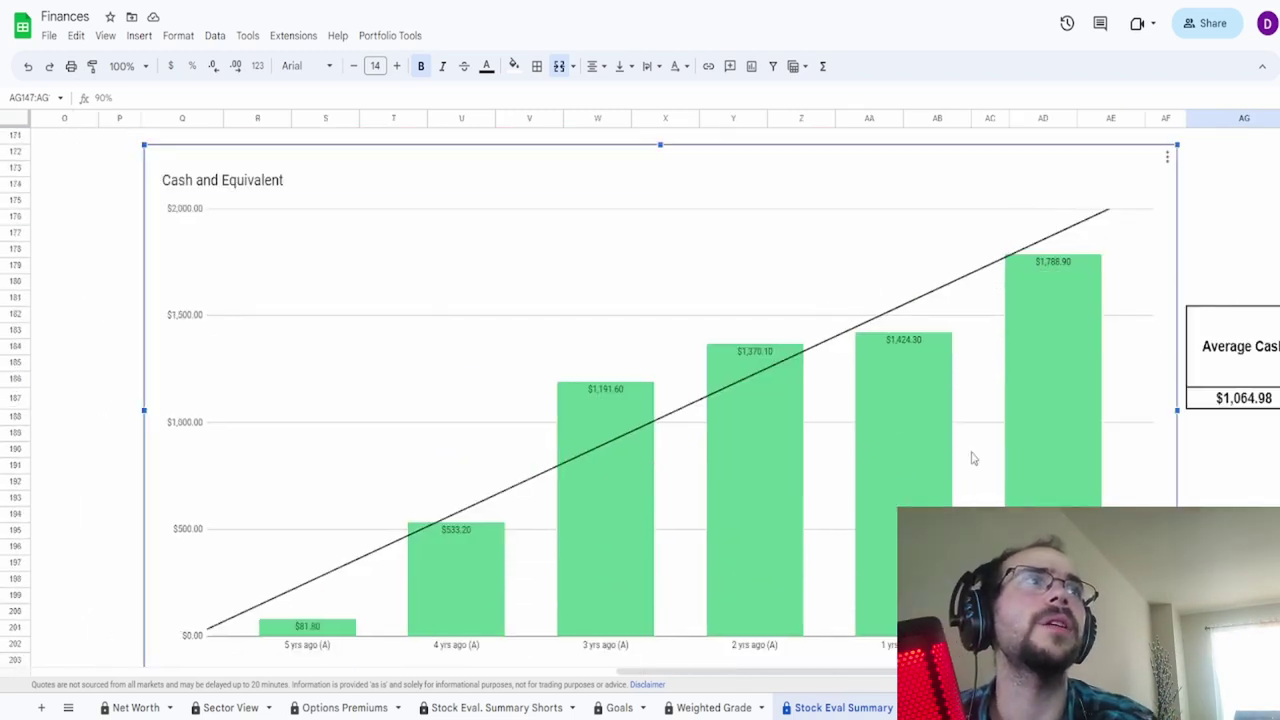
pyautogui.moveTo(1052, 449)
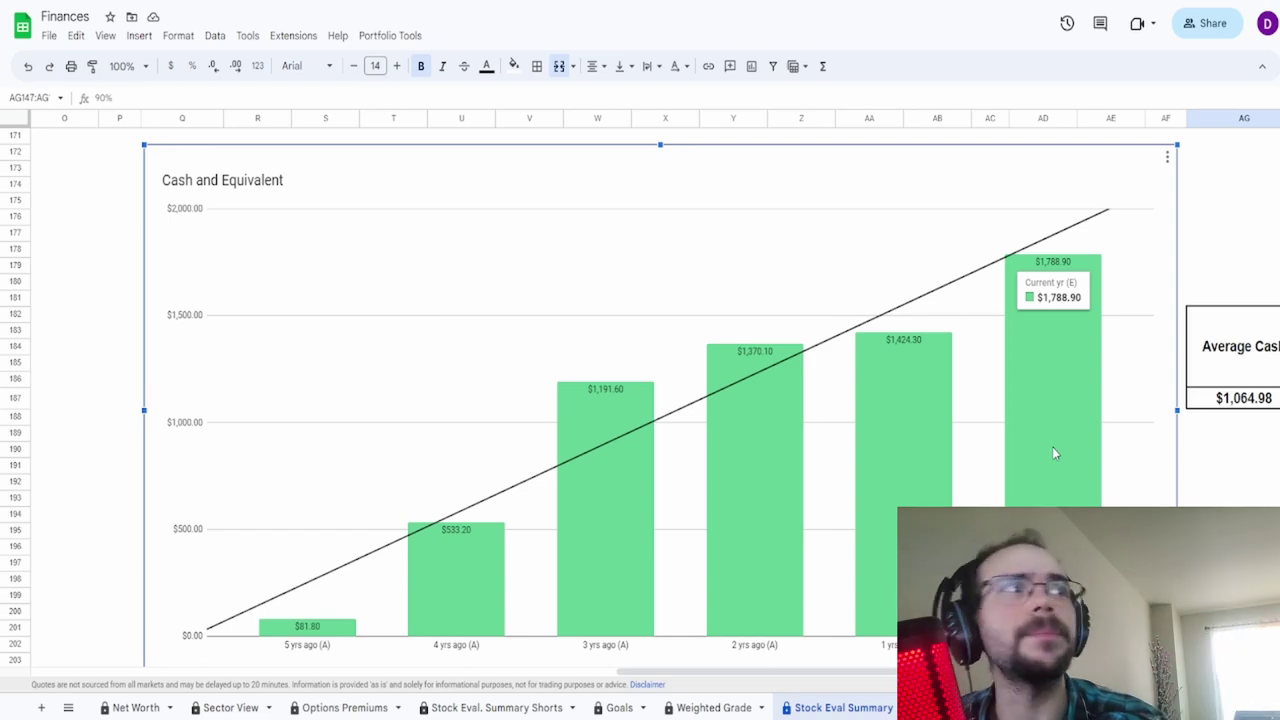
pyautogui.click(1218, 404)
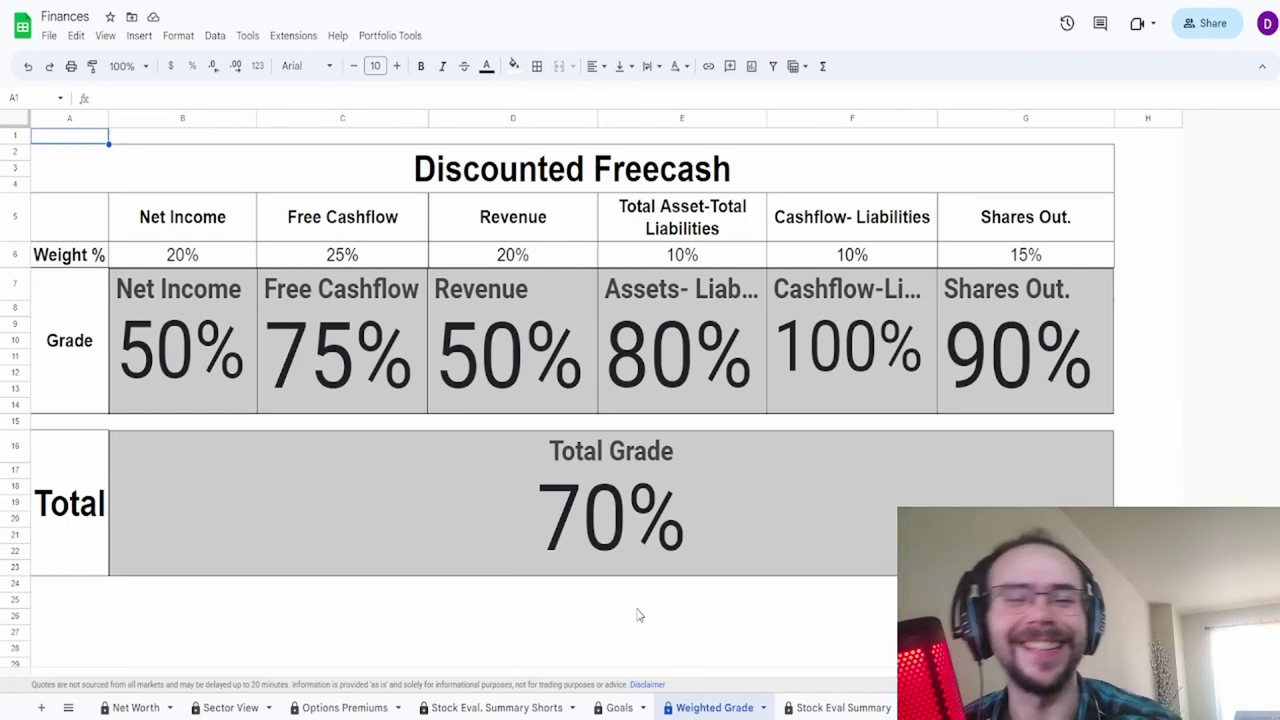
# - Review each fundamental's grade from Net Income to Shares Out. and the Total Grade in the Weighted Grade sheet
pyautogui.click(214, 346)
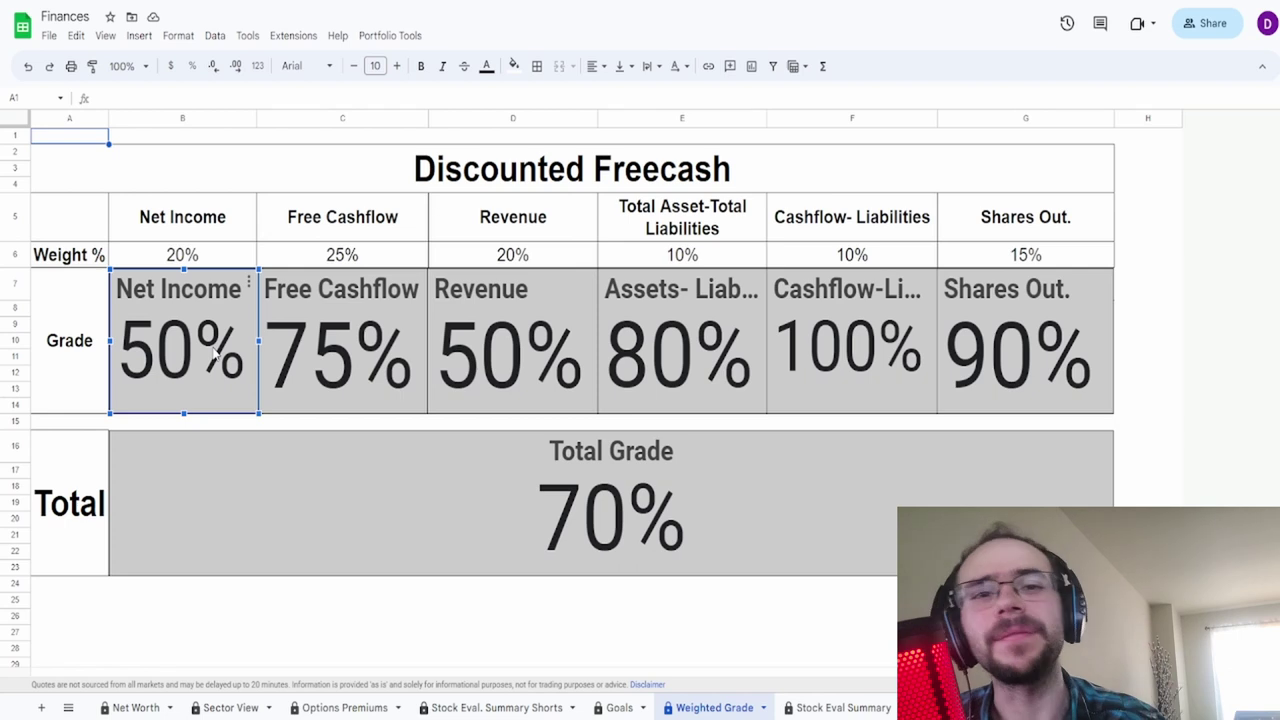
pyautogui.click(381, 391)
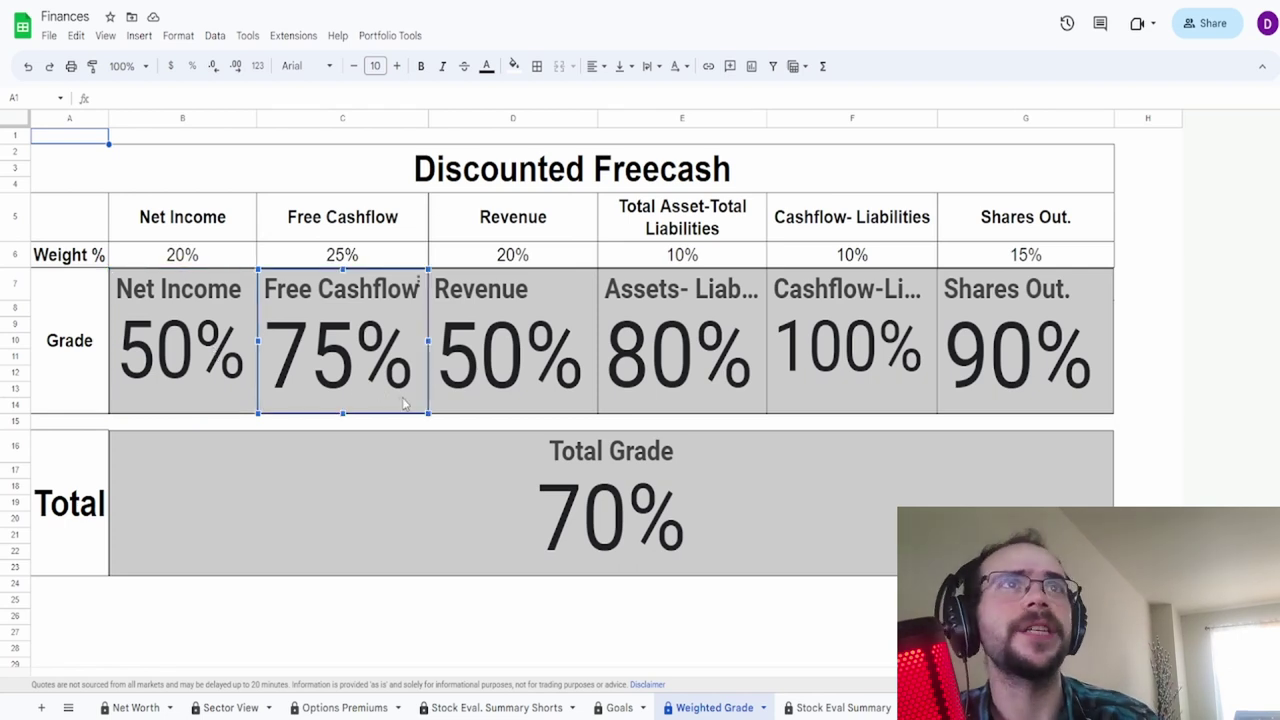
pyautogui.click(534, 381)
pyautogui.click(669, 338)
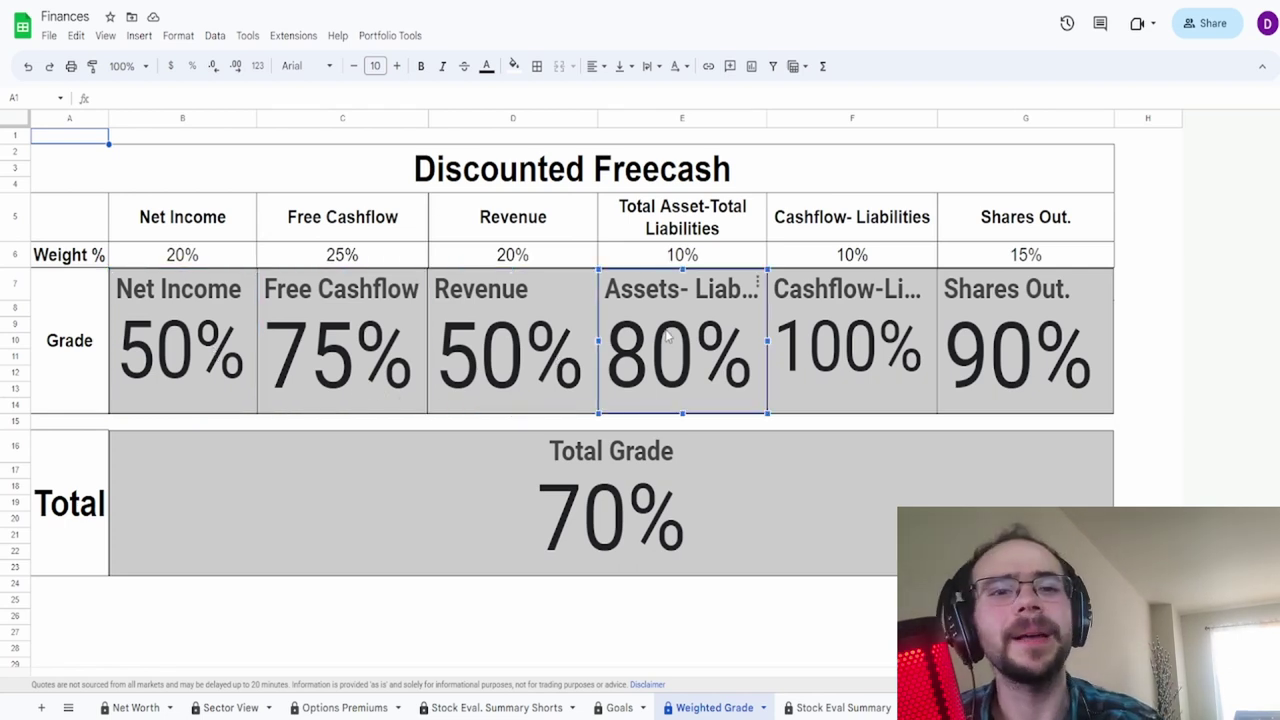
pyautogui.click(897, 339)
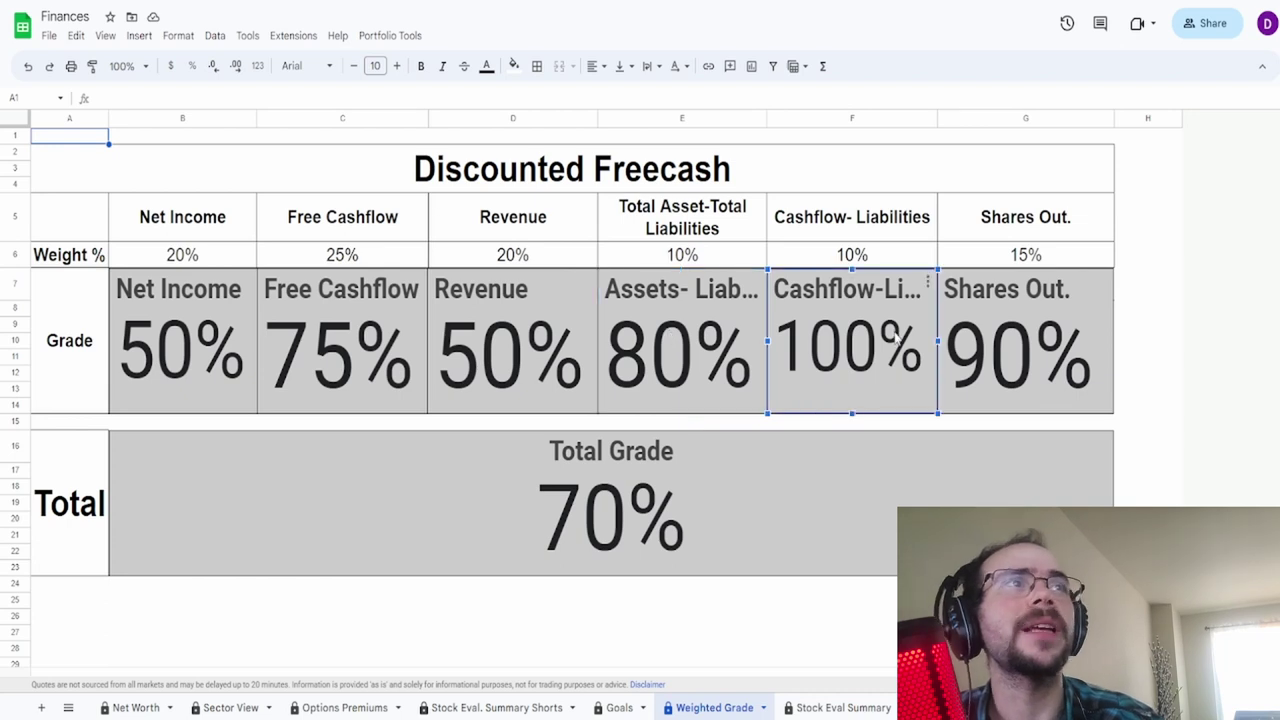
pyautogui.click(1014, 358)
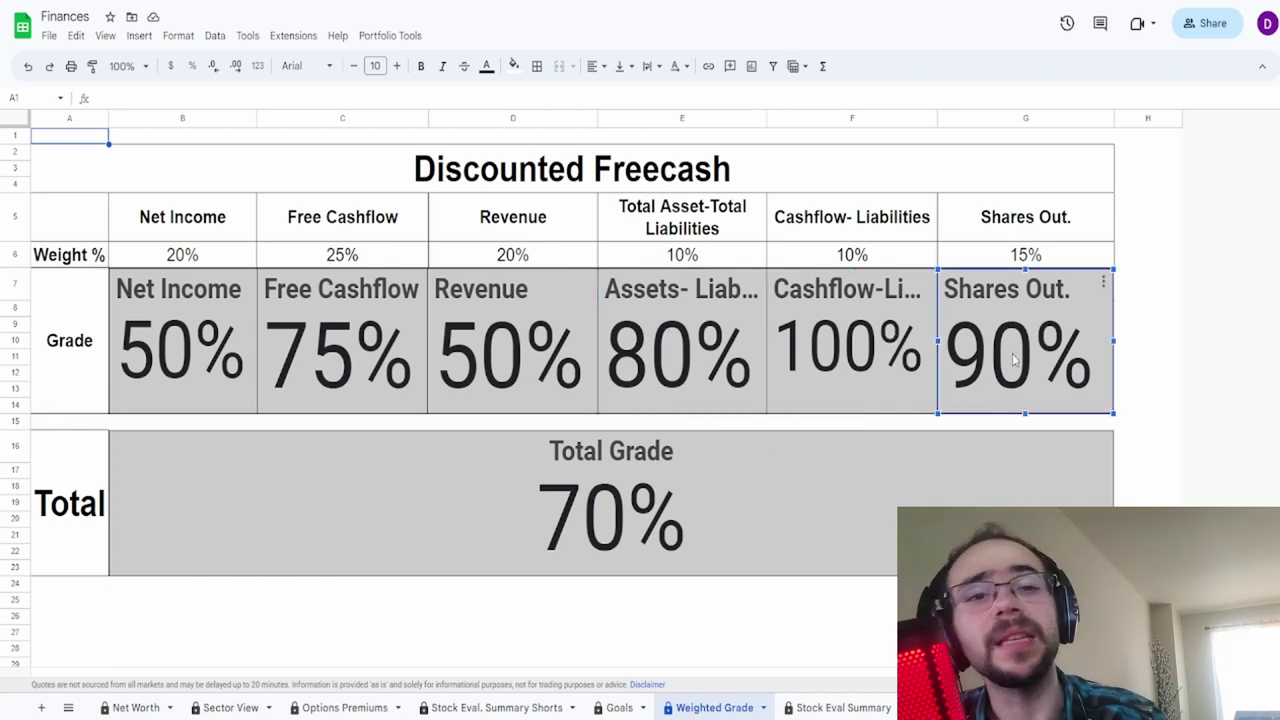
pyautogui.click(736, 510)
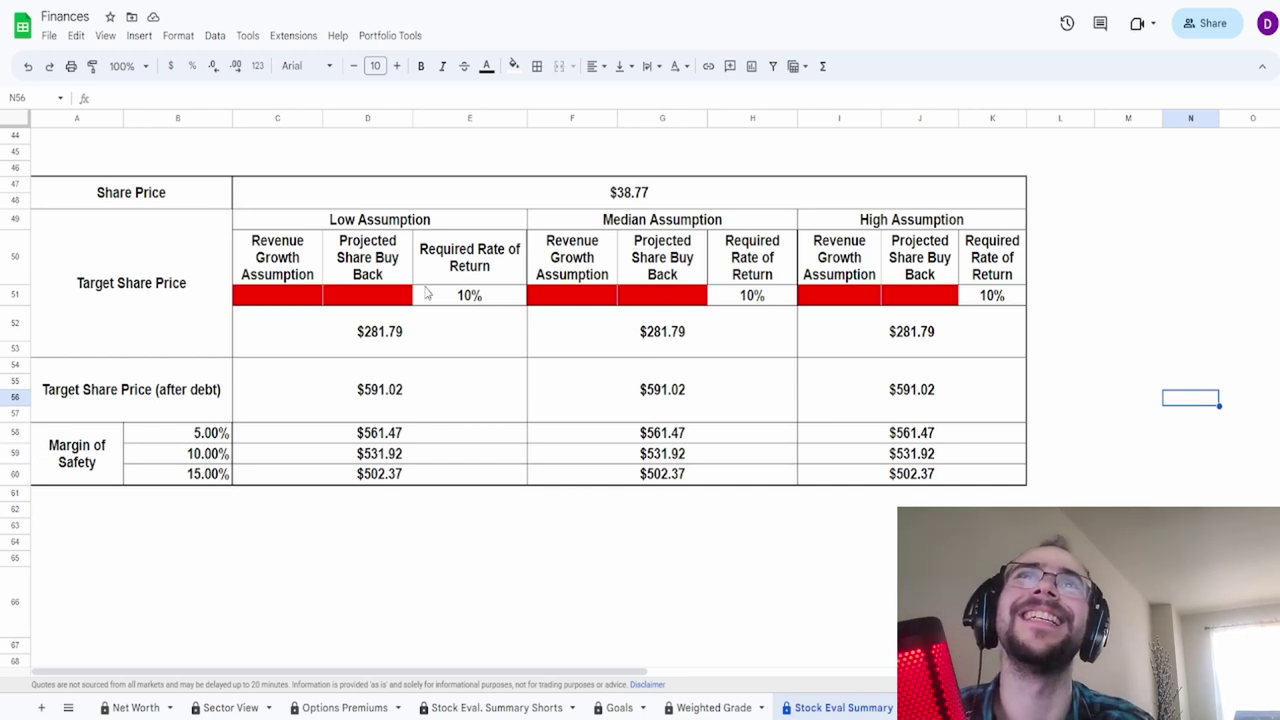
# - Check the Low Assumption target share price before and after debt in the Stock Eval Summary
pyautogui.click(338, 337)
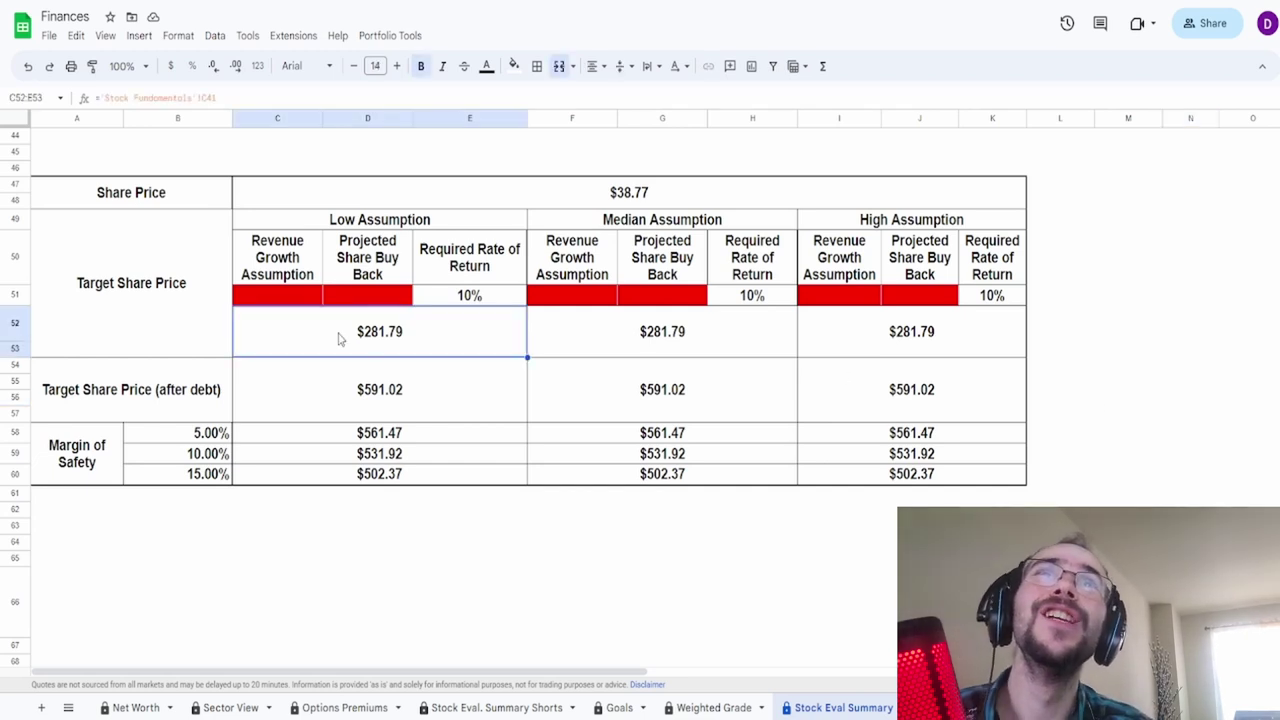
pyautogui.click(367, 376)
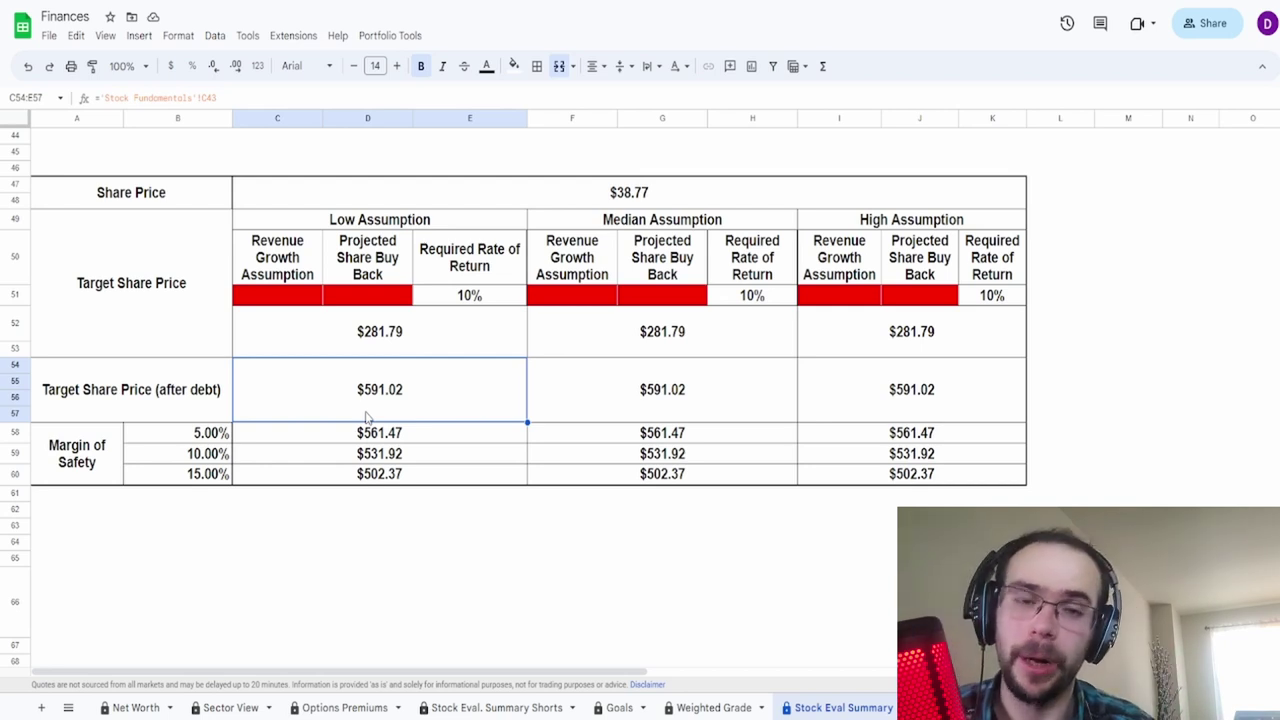
# - Examine the Book Value/Share and Tangible Book Value/Share charts in the Banks/Insurance evaluation sheet
pyautogui.hscroll(2, 880, 707)
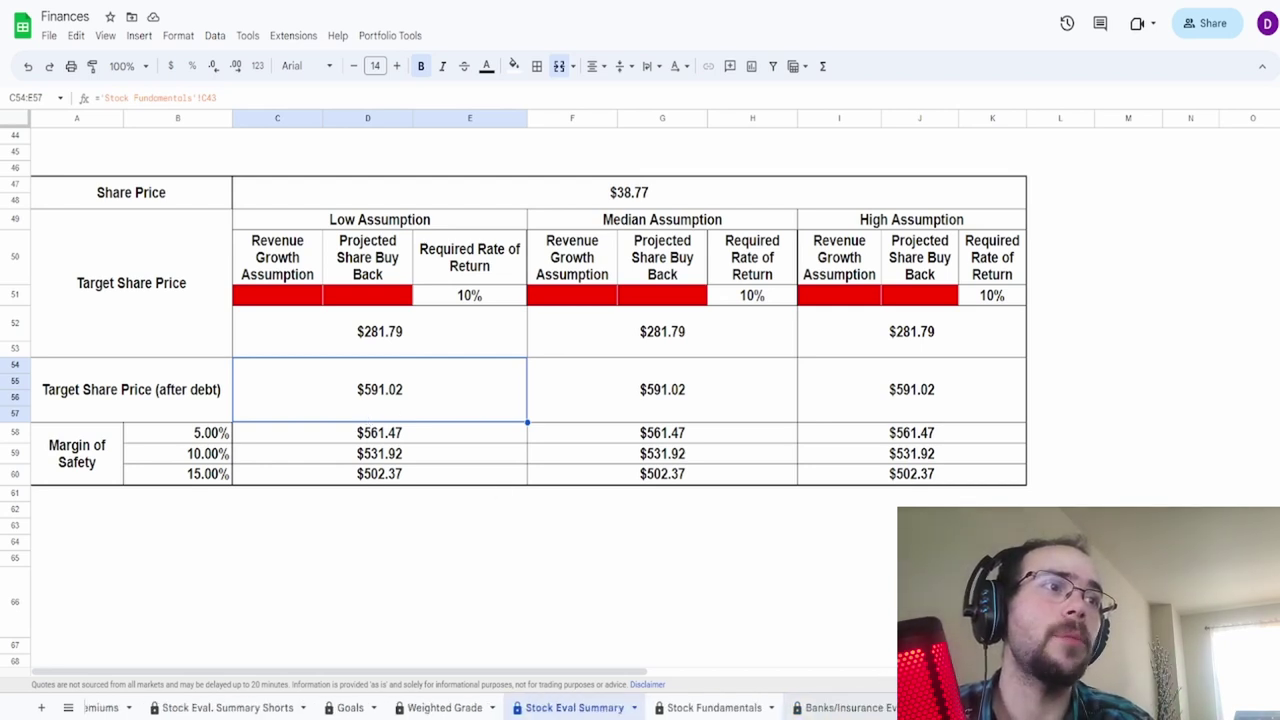
pyautogui.click(884, 708)
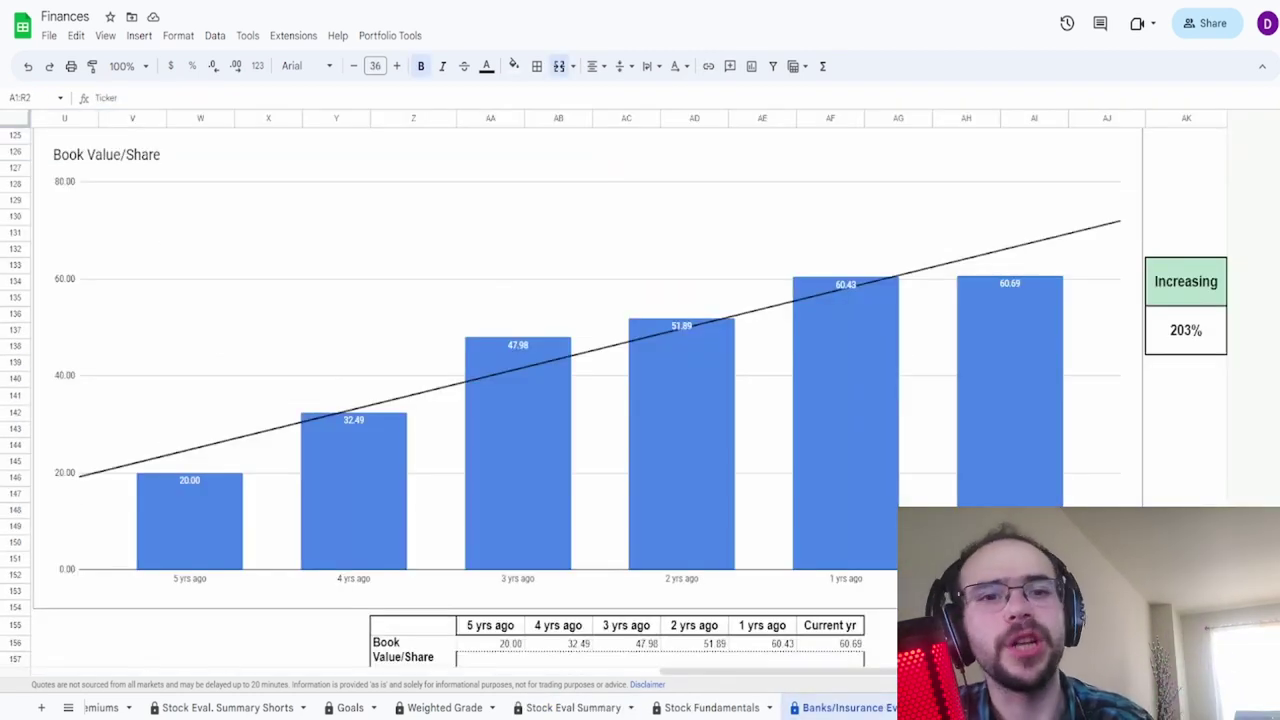
pyautogui.click(1029, 405)
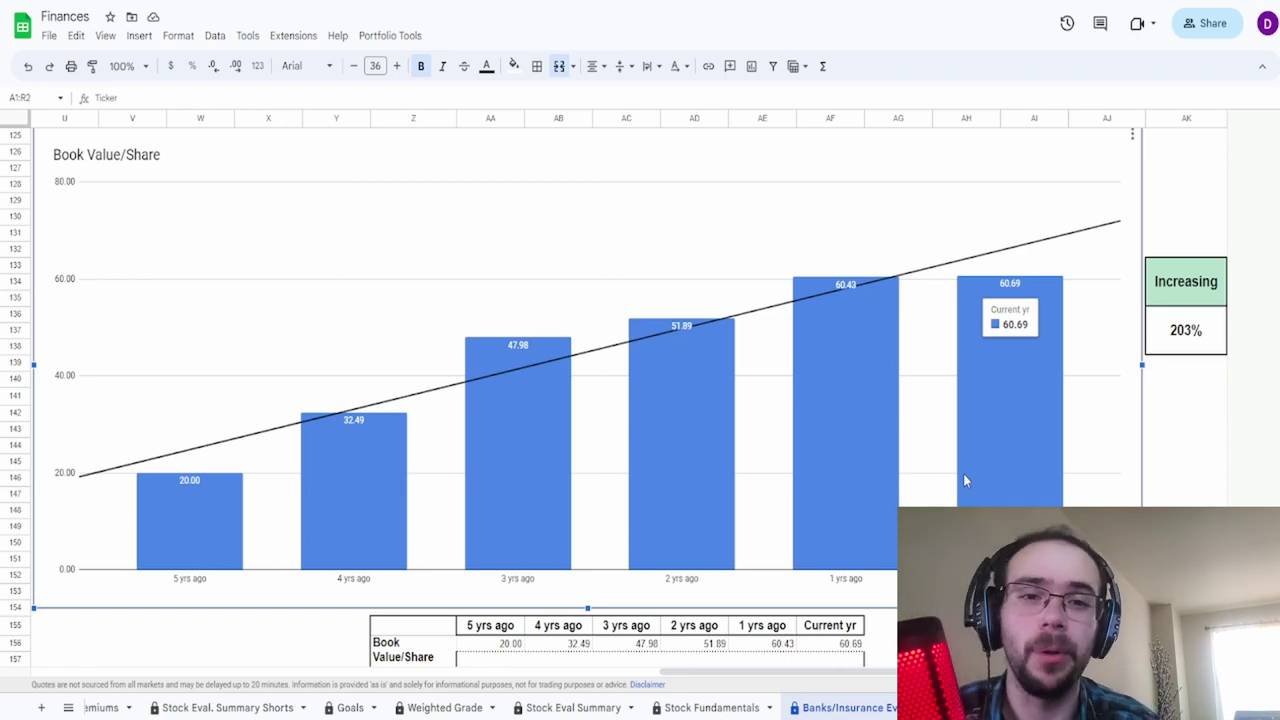
pyautogui.scroll(-10, 963, 473)
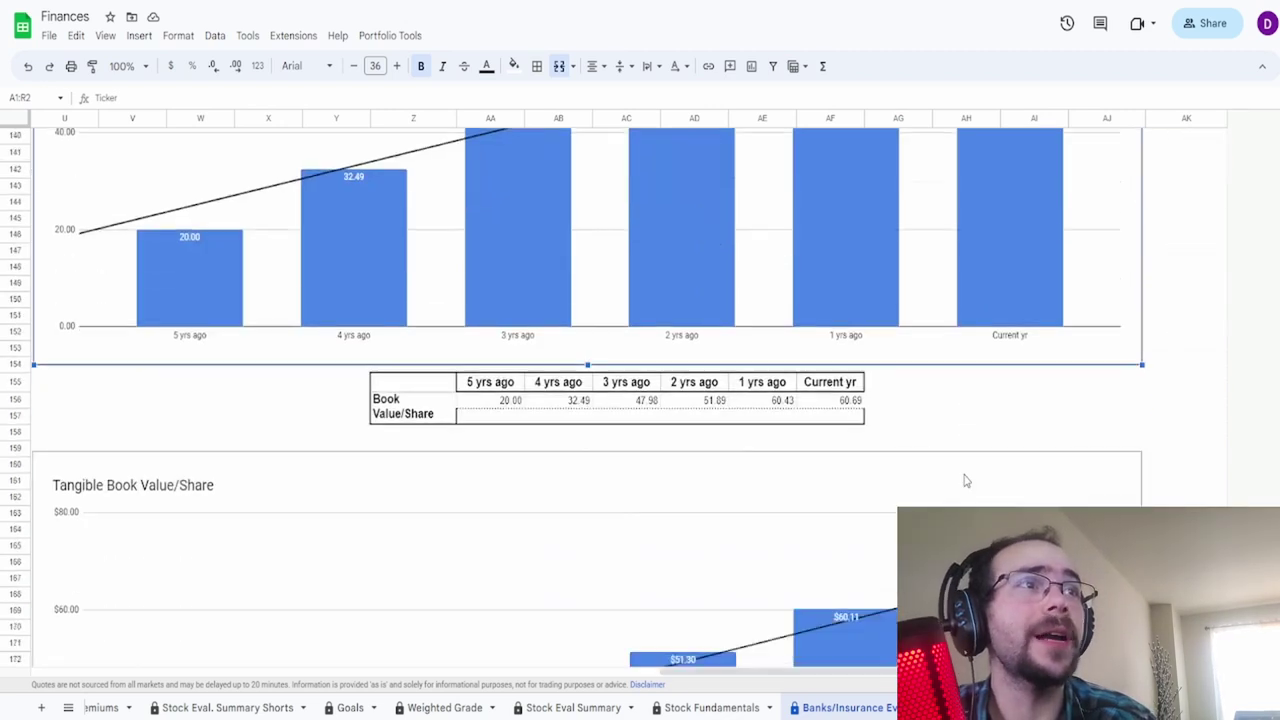
pyautogui.click(978, 475)
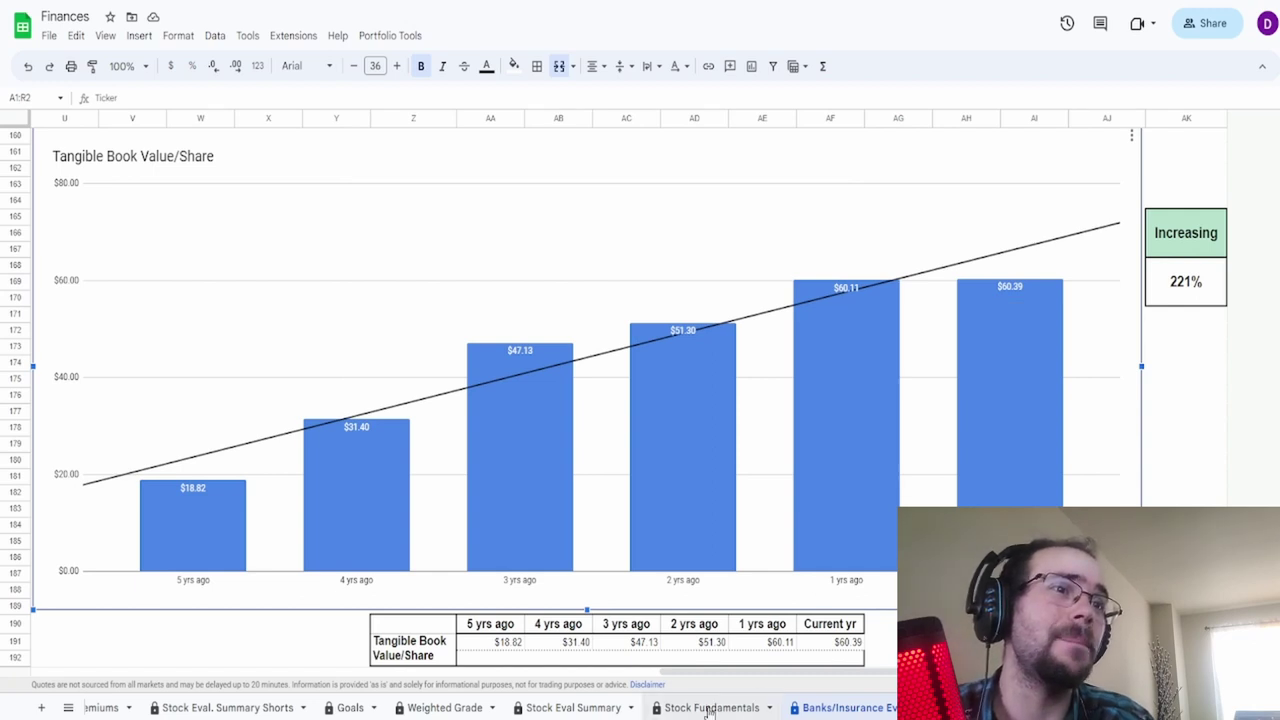
# - Return to the Stock Eval Summary and recheck the Share Price, the Shares Outstanding and Cashflow-Total Liabilities charts, and the target price table
pyautogui.click(590, 707)
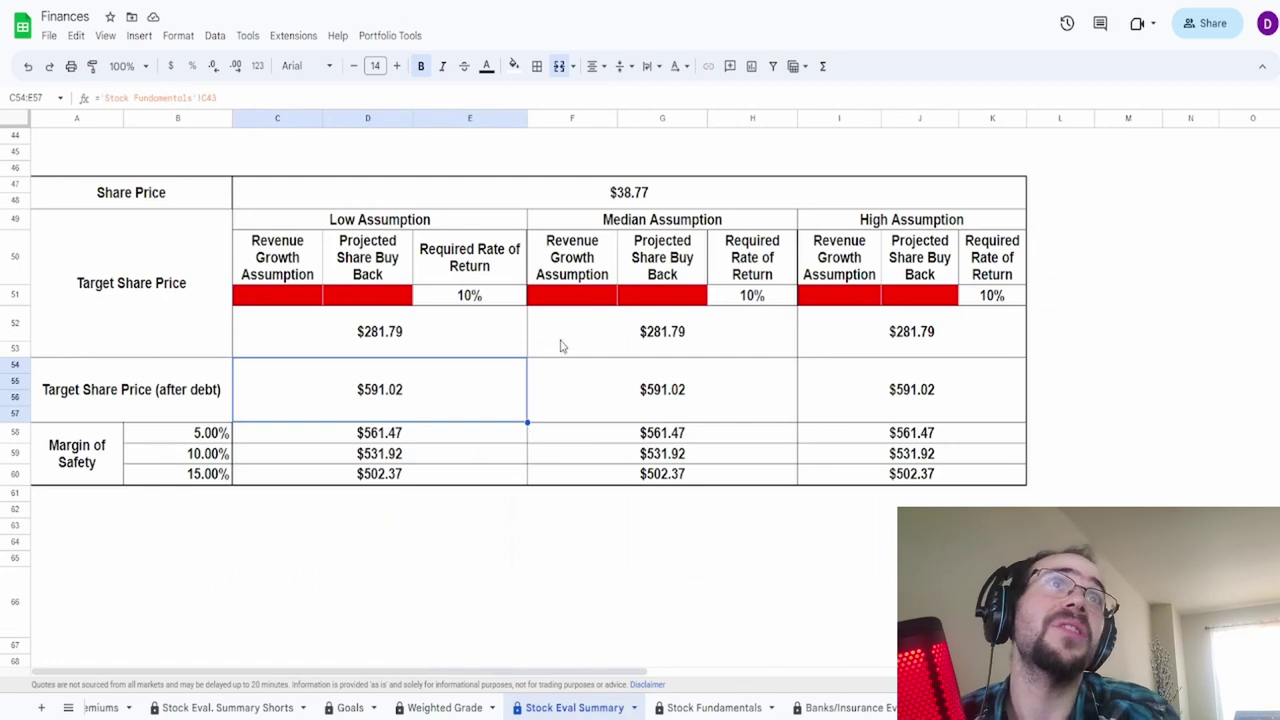
pyautogui.click(614, 203)
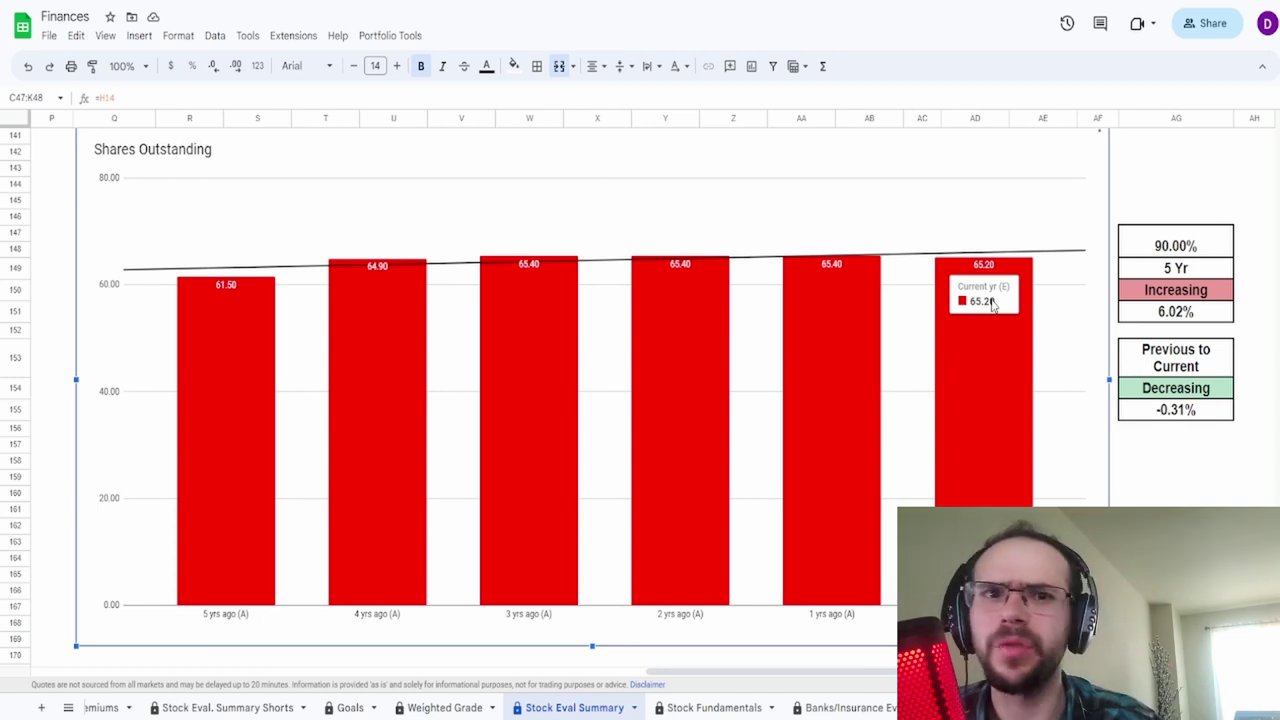
pyautogui.scroll(3, 990, 305)
pyautogui.scroll(3, 940, 360)
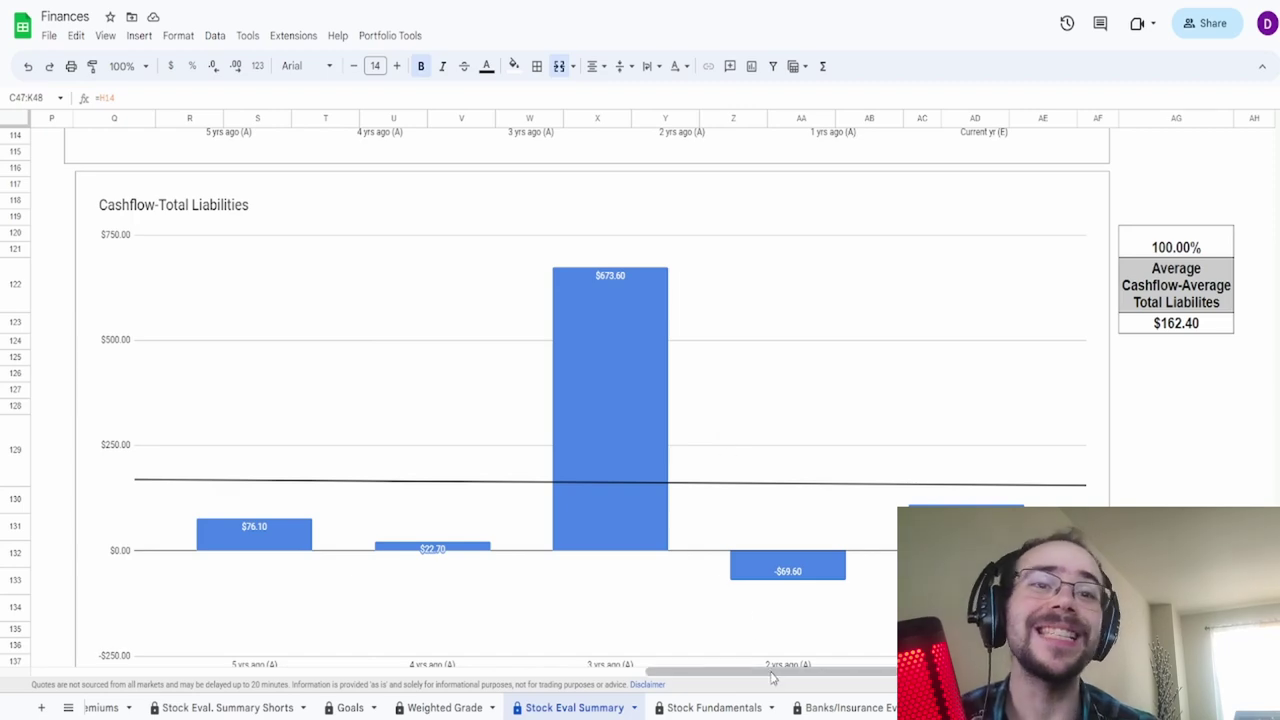
pyautogui.moveTo(772, 674); pyautogui.dragTo(65, 685)
pyautogui.scroll(15, 300, 491)
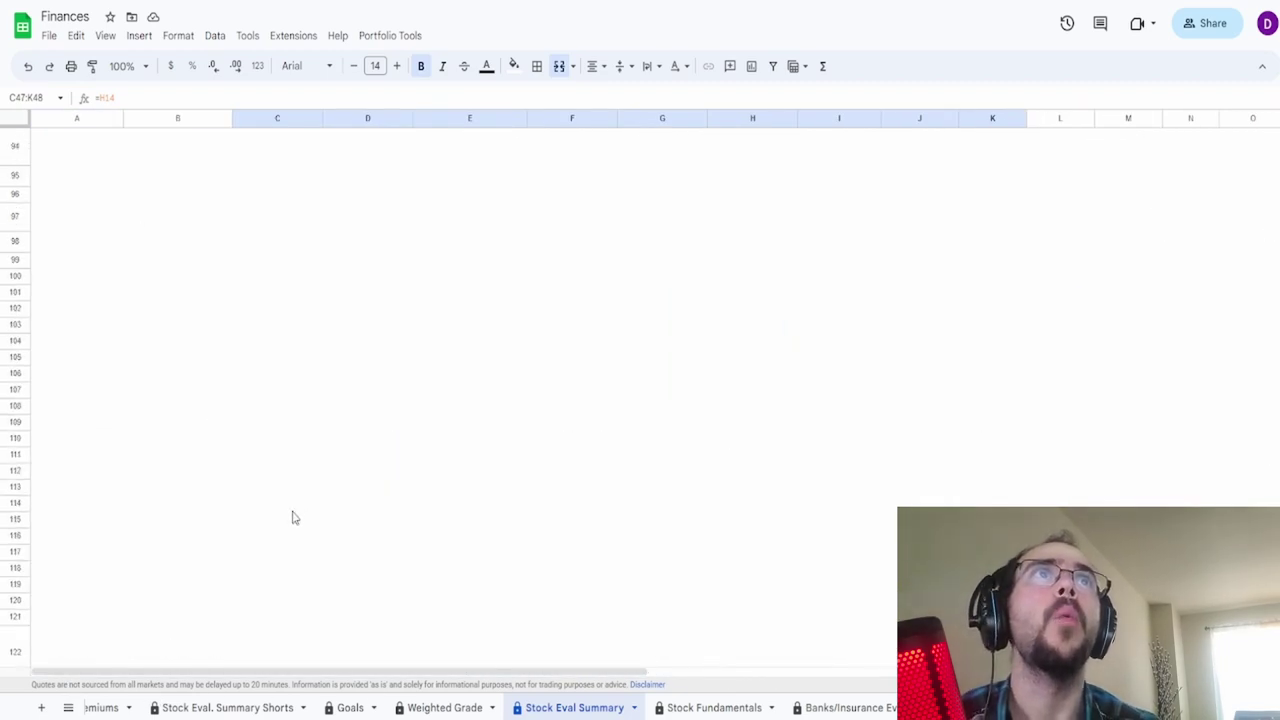
pyautogui.scroll(4, 295, 533)
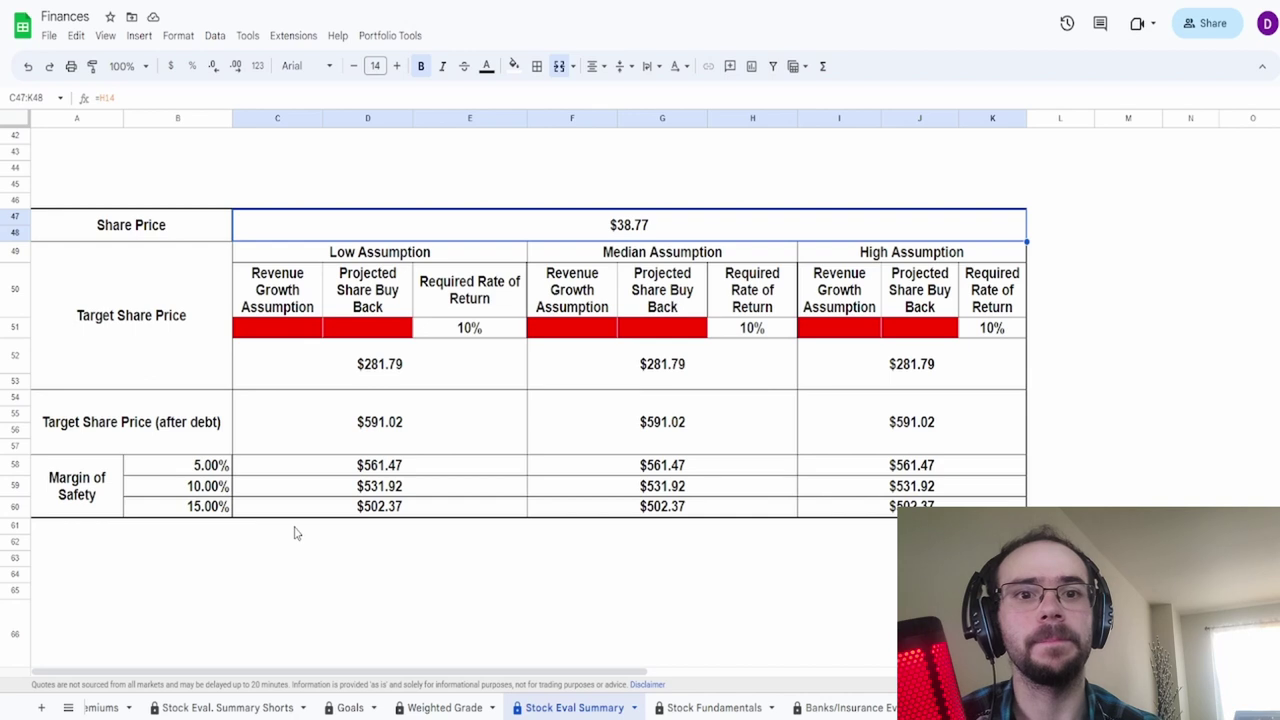